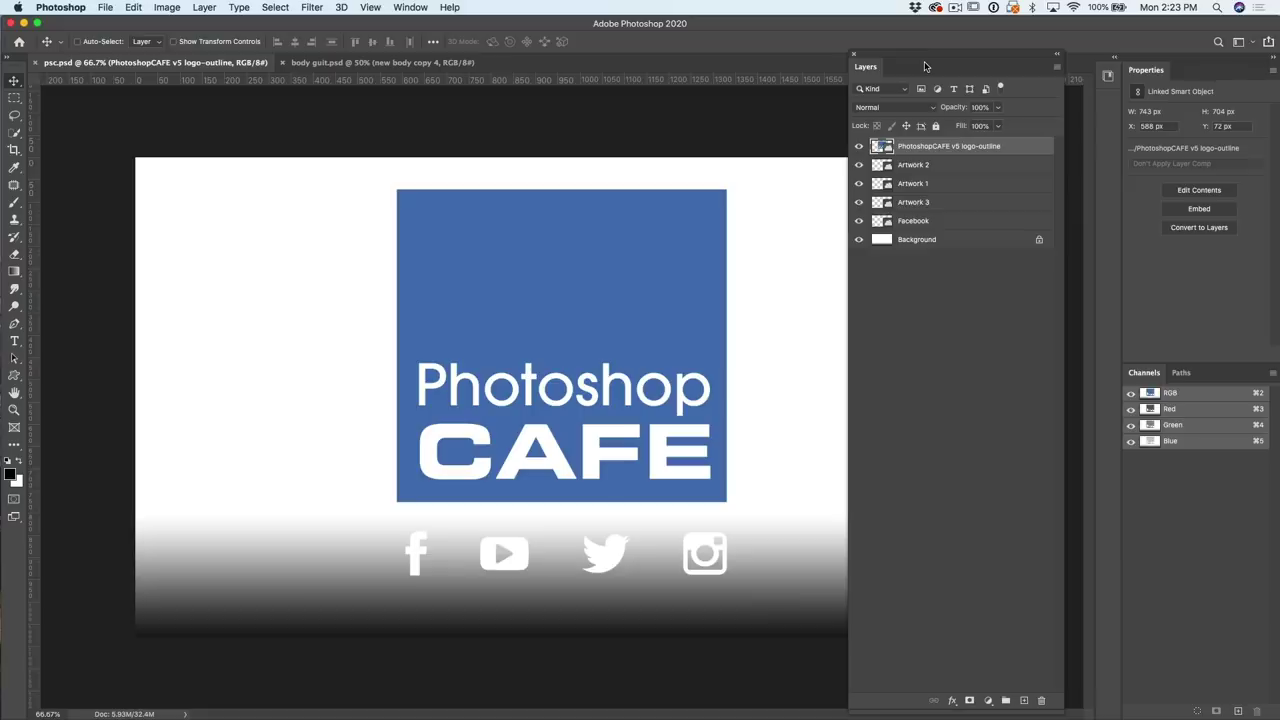
- Turn layer visibility off and back on, then select every layer from Background up to the PhotoshopCAFE logo
left_click_drag(920, 59, 1073, 61)
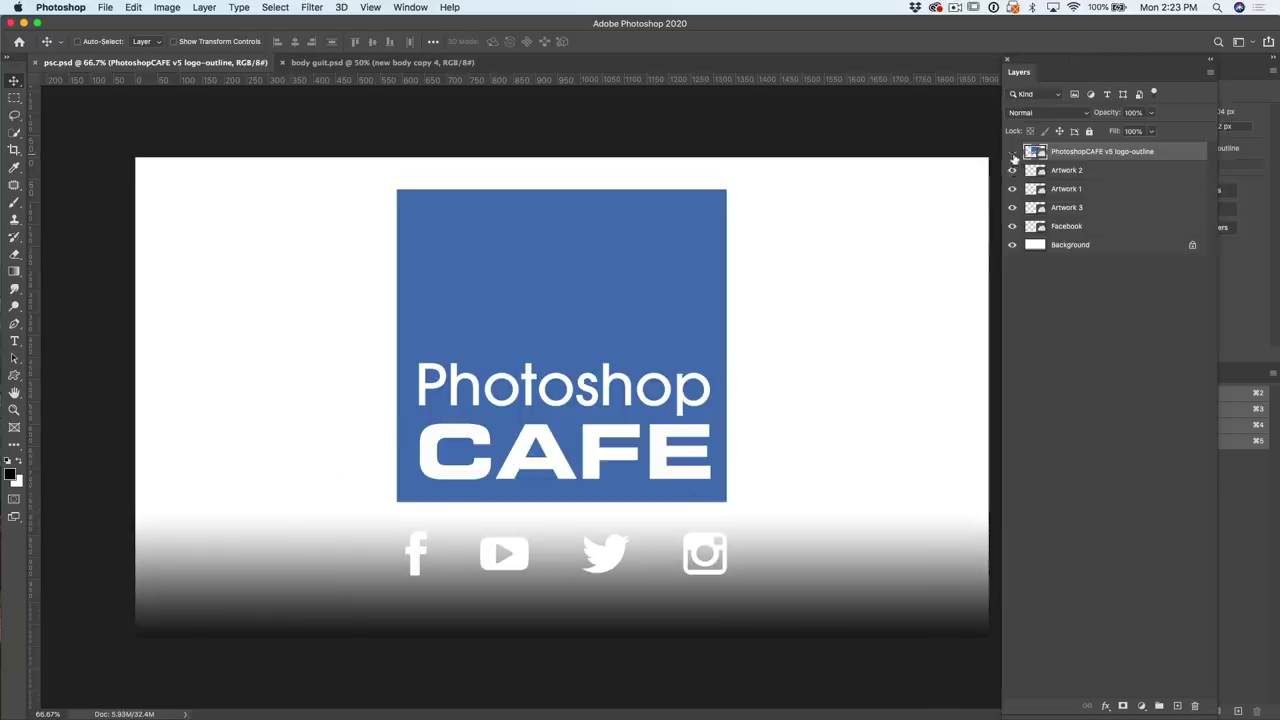
left_click(1008, 224)
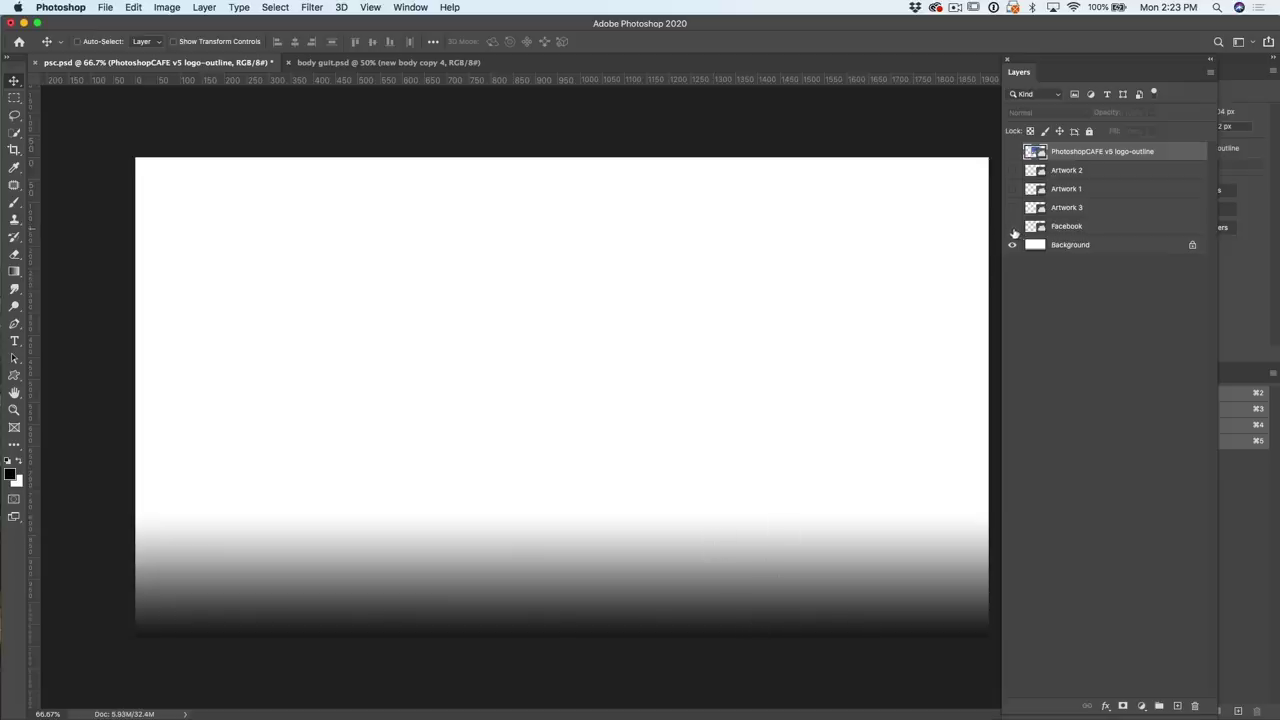
left_click_drag(1013, 230, 1013, 170)
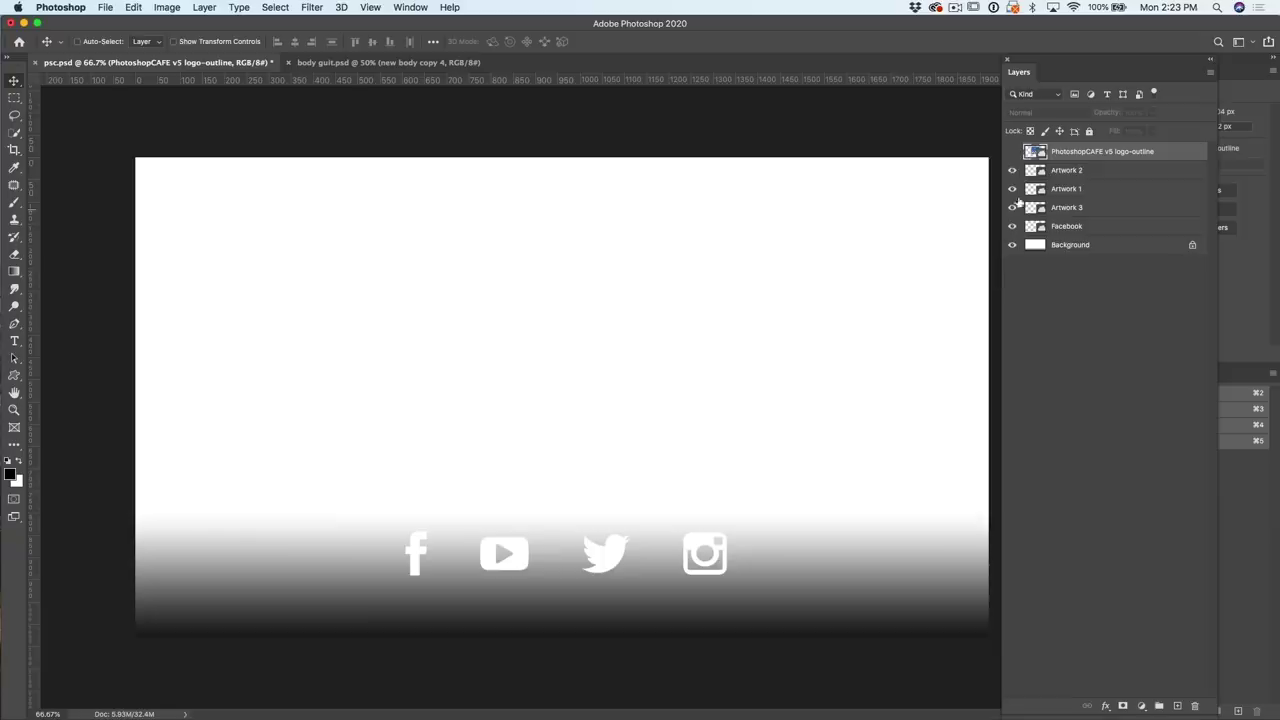
left_click(1012, 152)
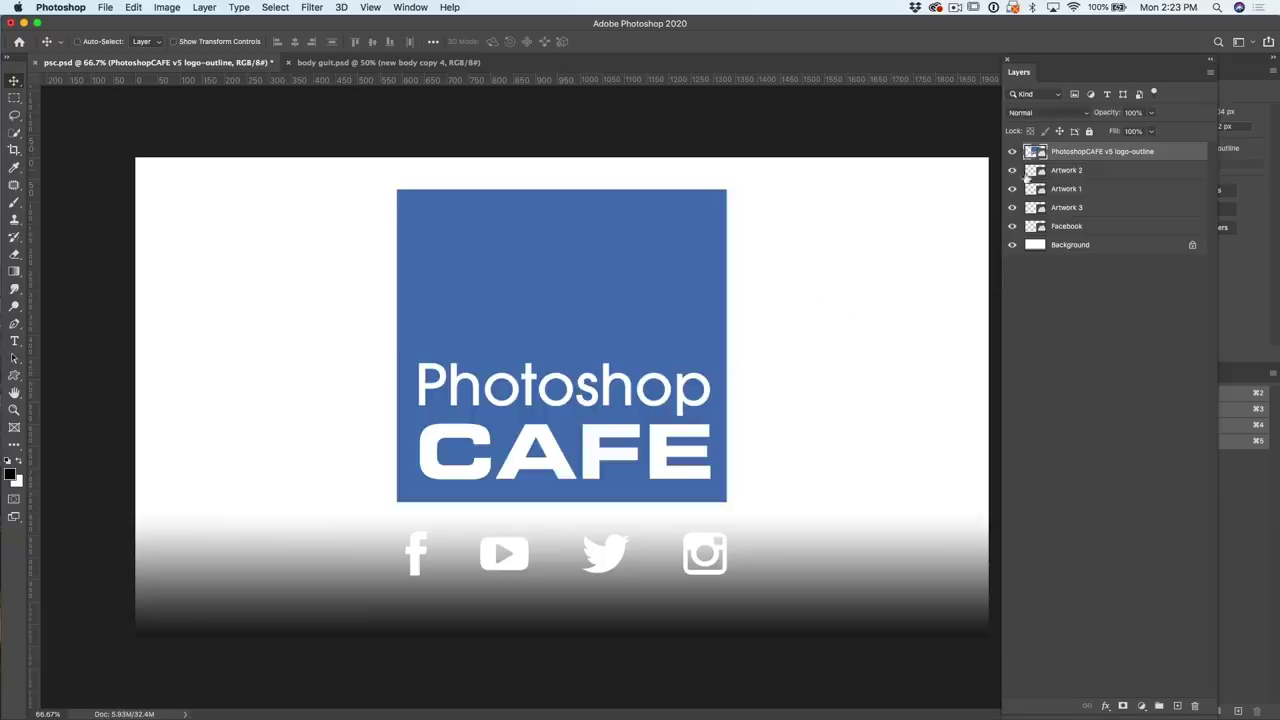
left_click(1077, 246)
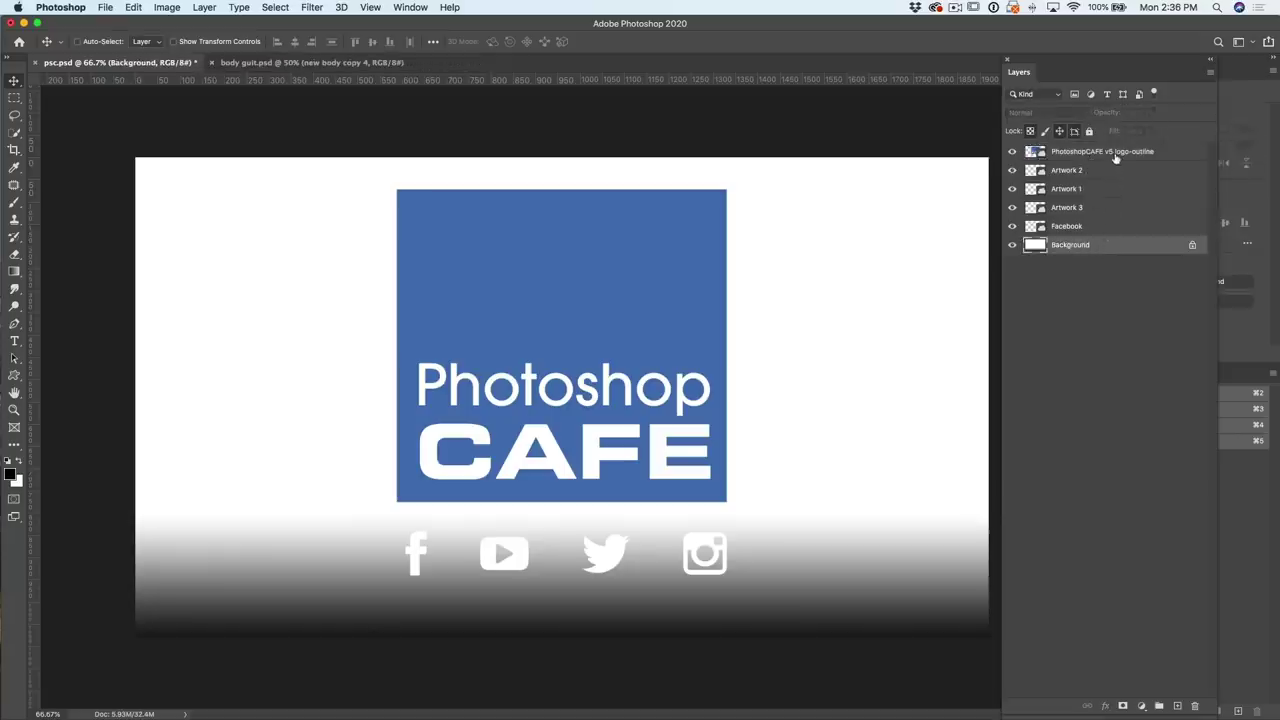
left_click(1117, 151, "shift")
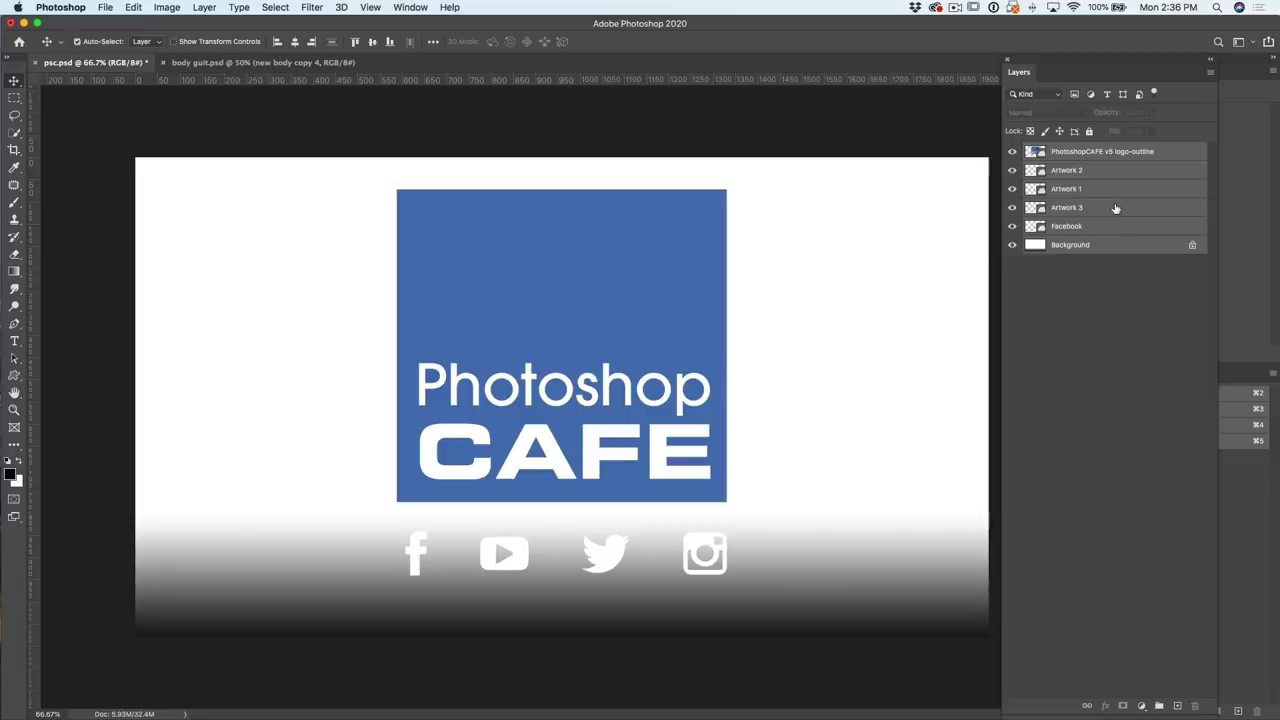
- Stamp all visible layers into a new top Layer 1 and select the whole canvas
key("shift+alt+super+e")
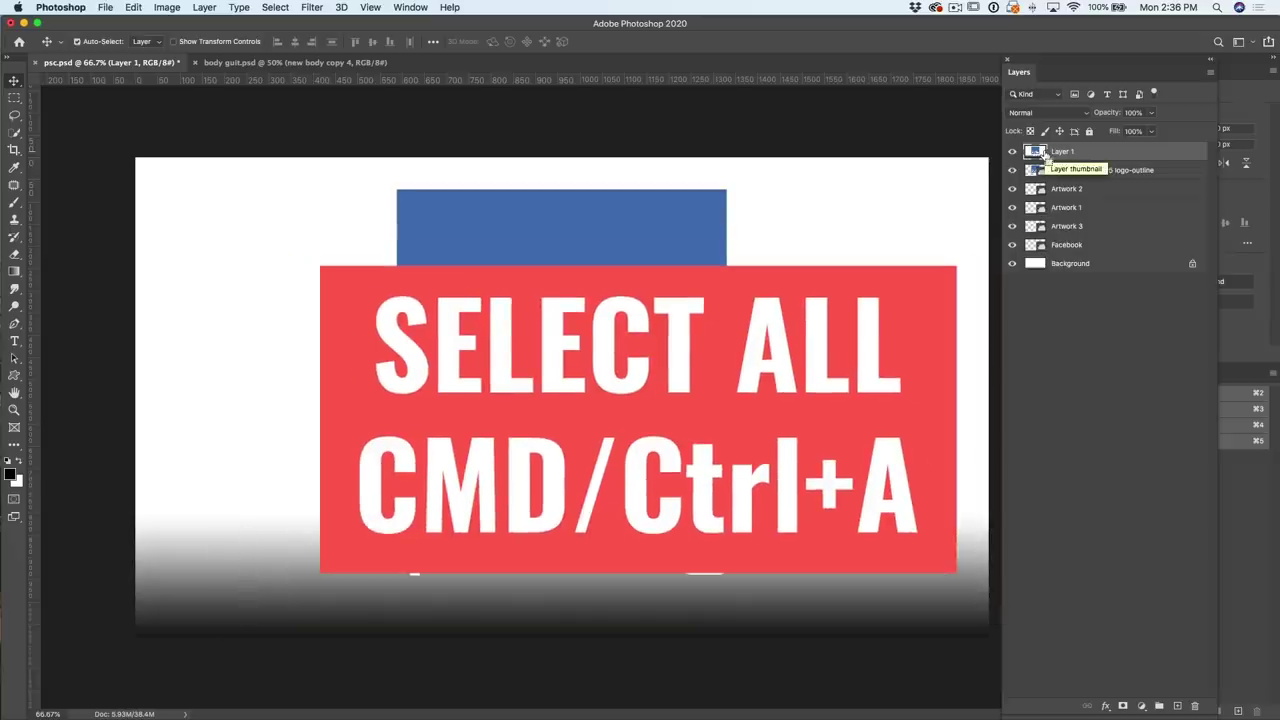
key("super+a")
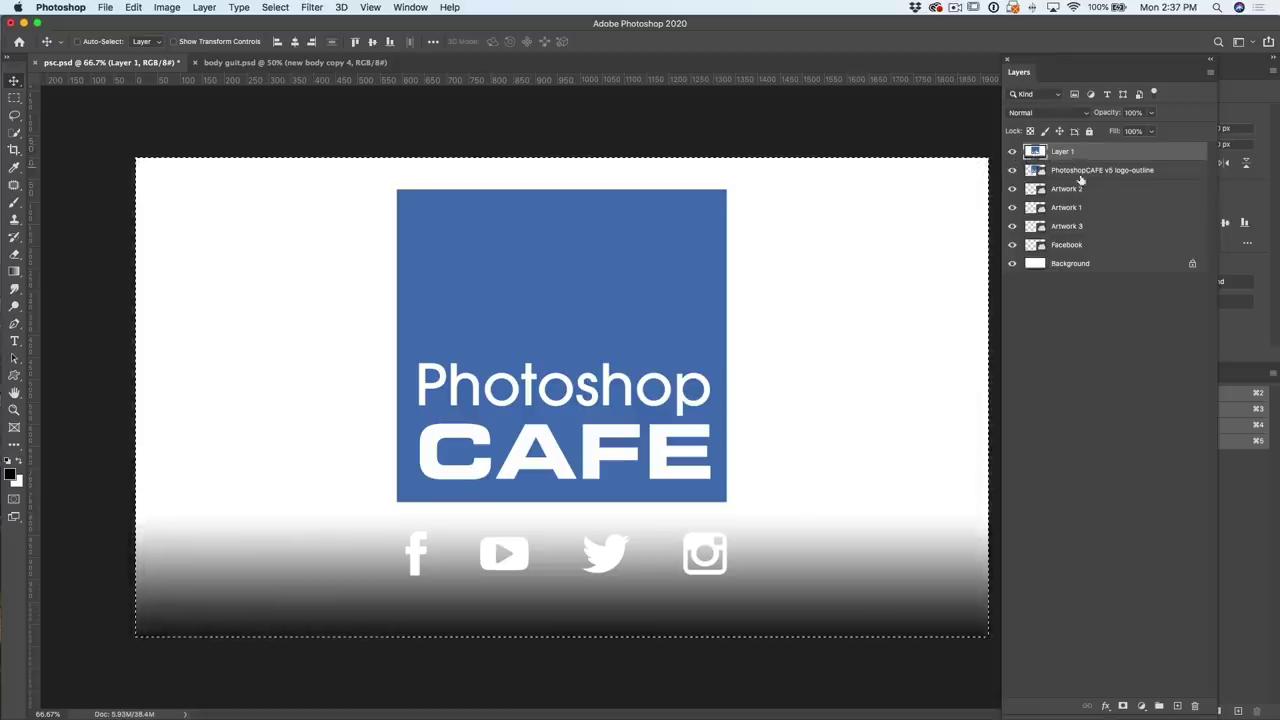
left_click_drag(1141, 70, 1019, 185)
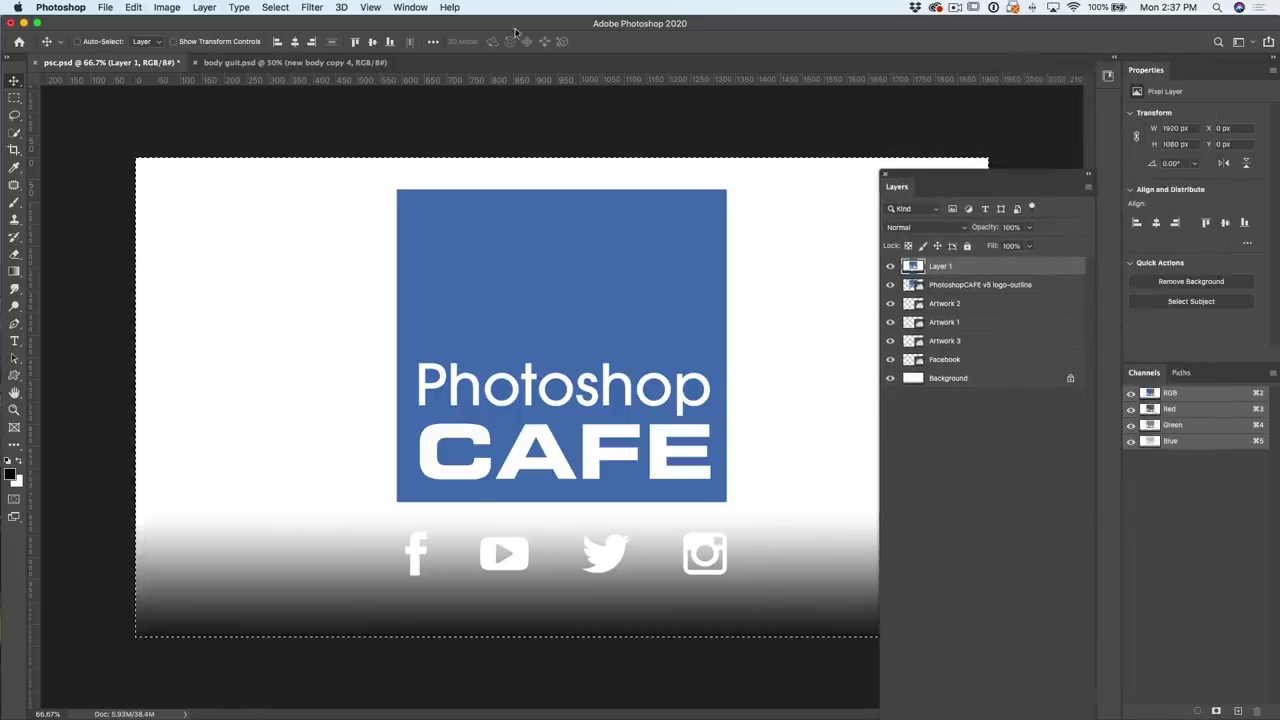
- Dock the Channels panel with the floating Layers panel and paste the merged artwork into Alpha 1
left_click(411, 6)
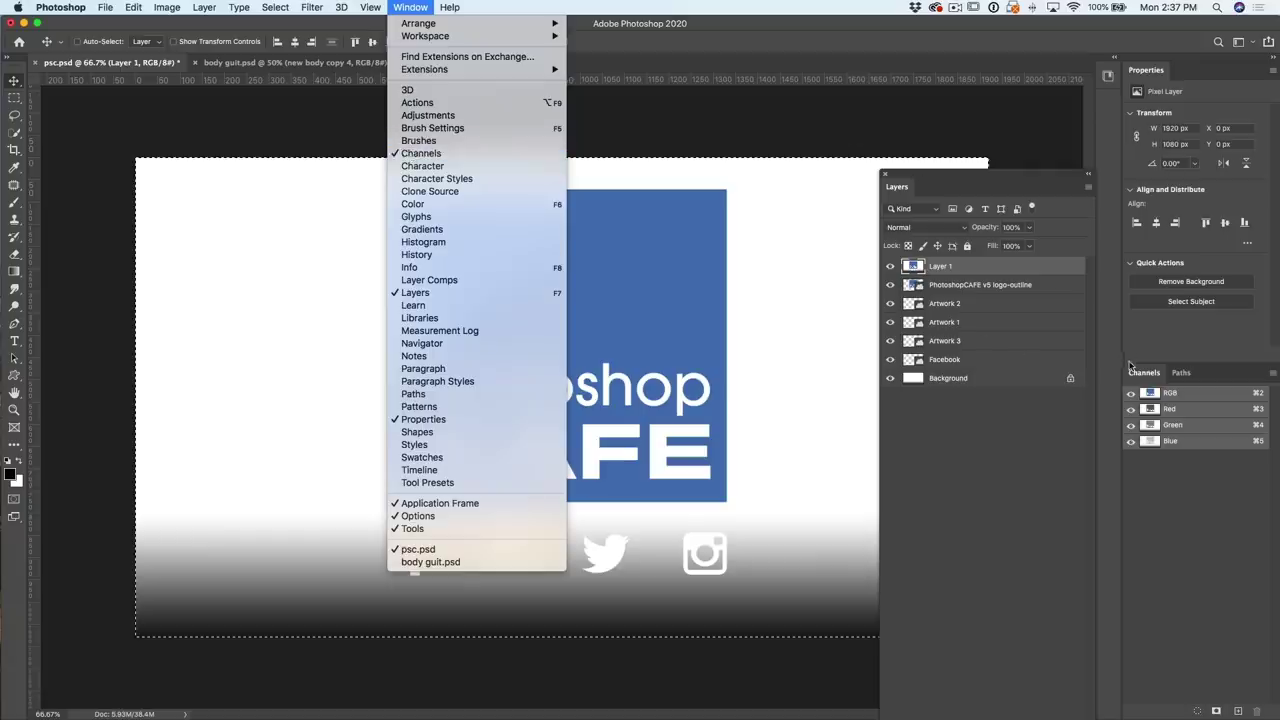
left_click(1175, 390)
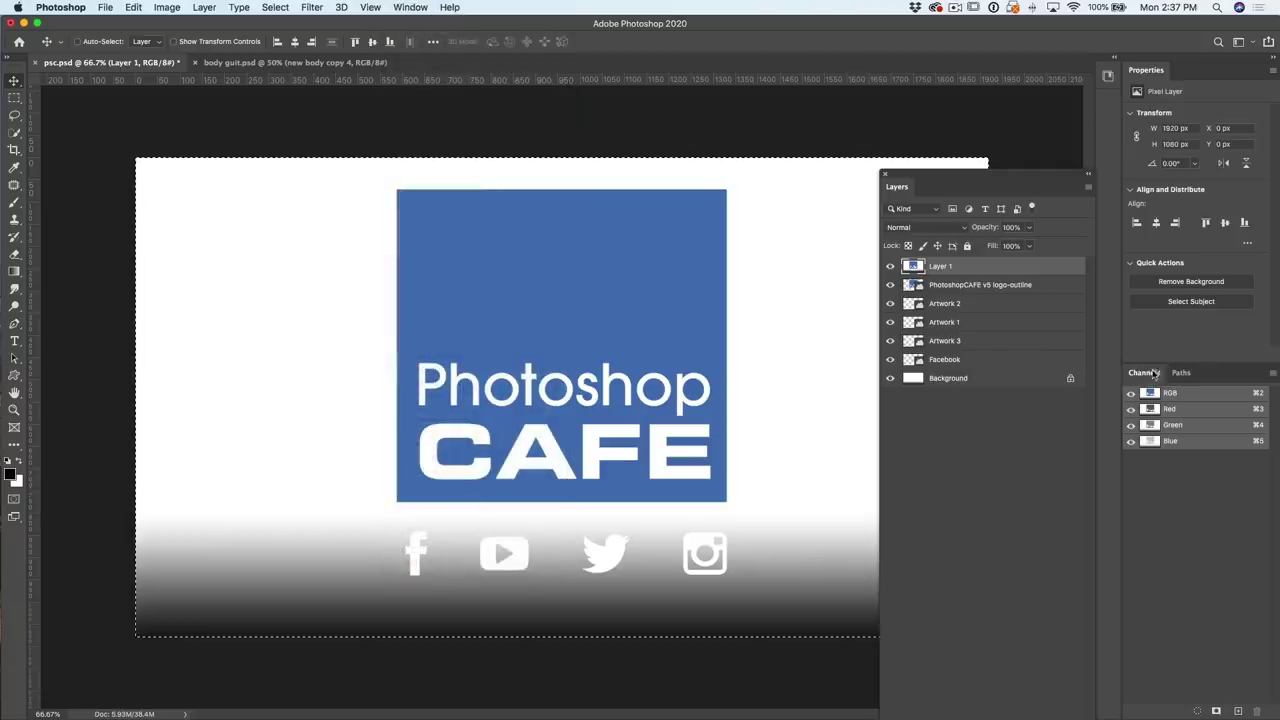
left_click_drag(1153, 372, 963, 190)
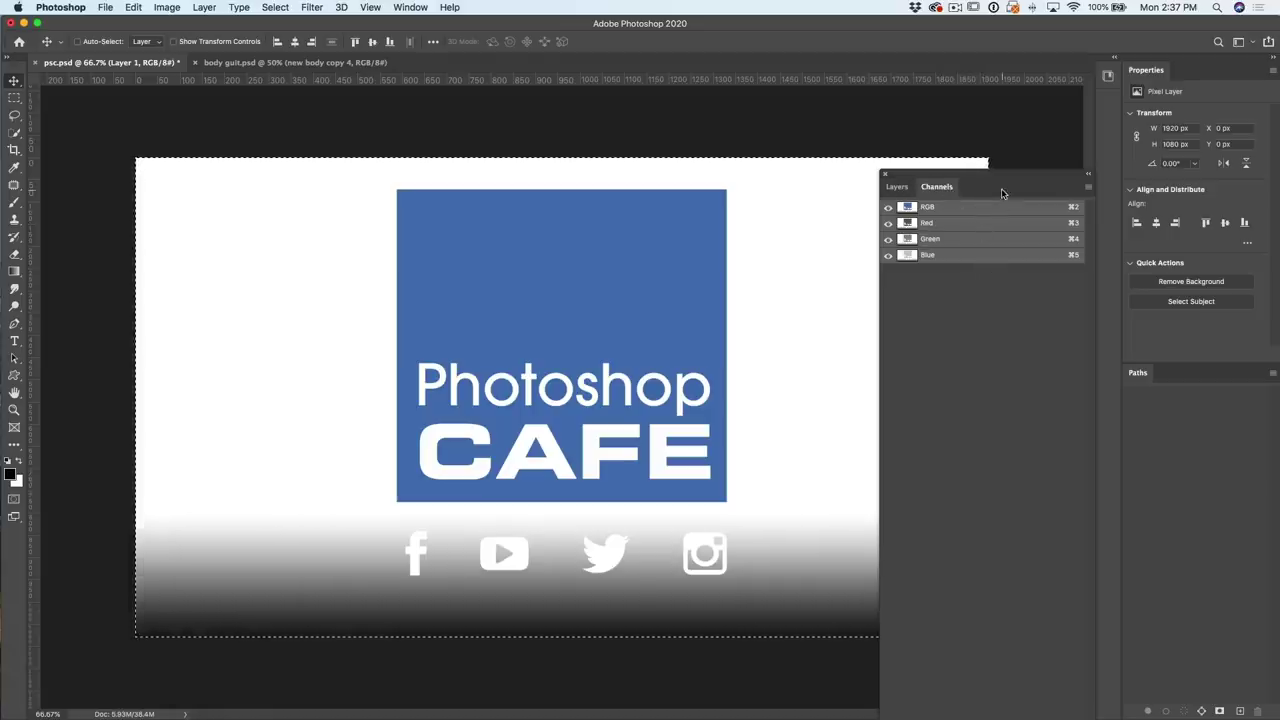
left_click_drag(1002, 193, 1098, 140)
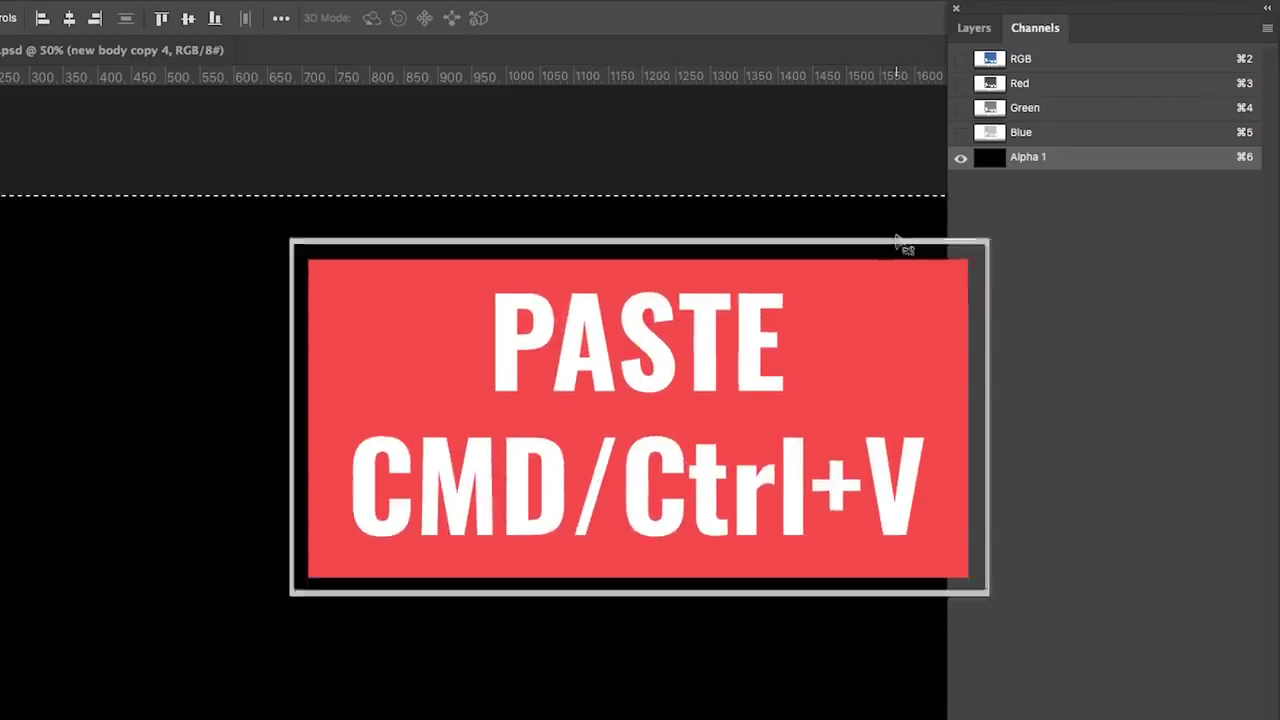
key("super+v")
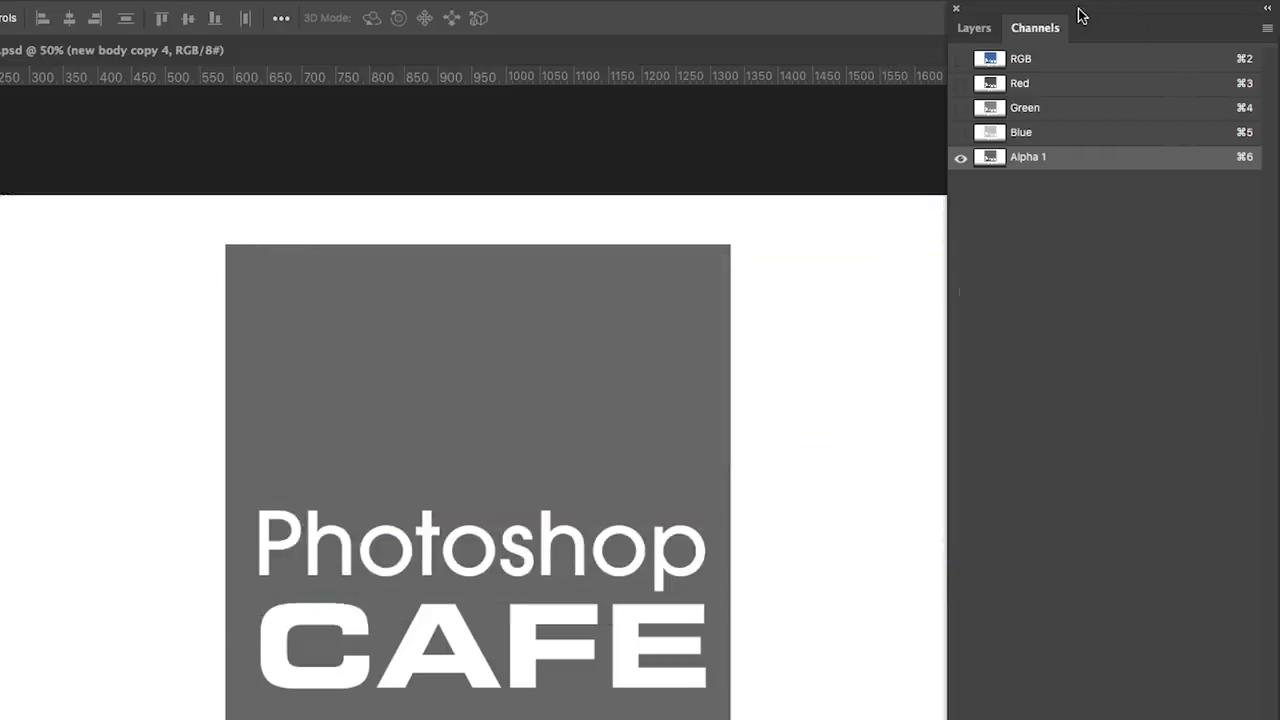
- Return to the RGB composite and preview the Alpha 1 channel overlaid on the image
left_click_drag(1080, 14, 1189, 29)
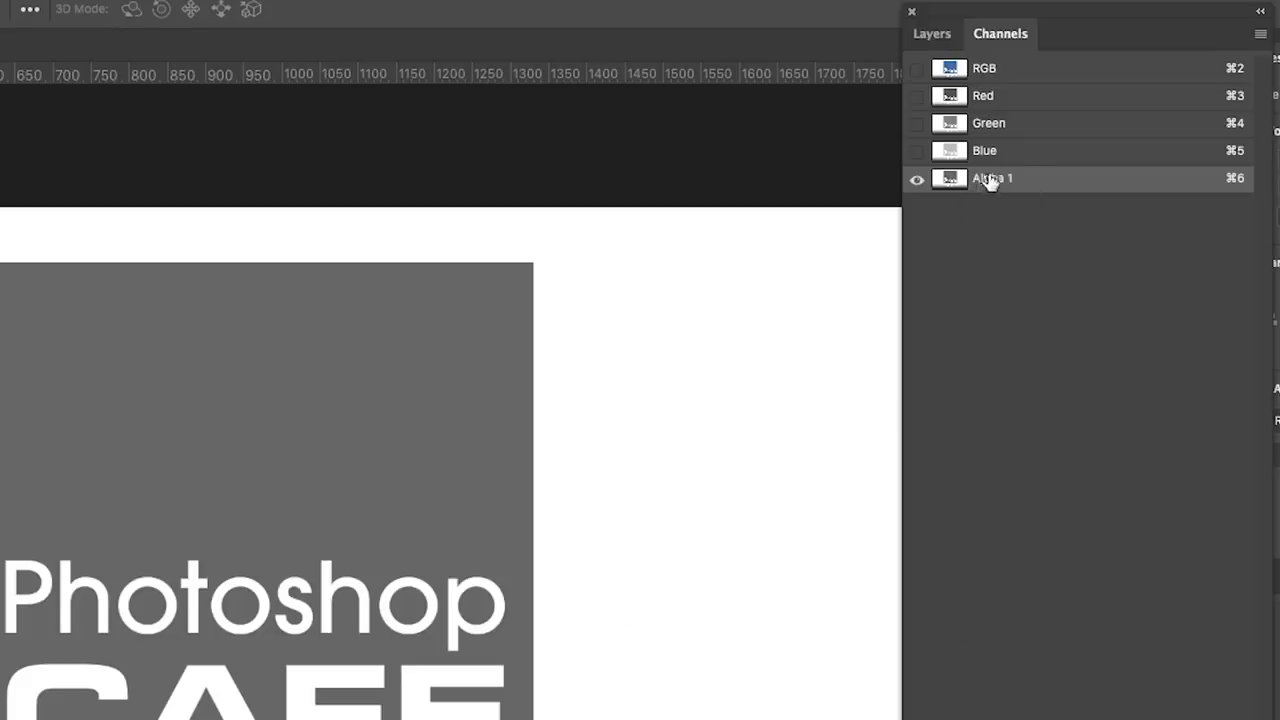
left_click(992, 68)
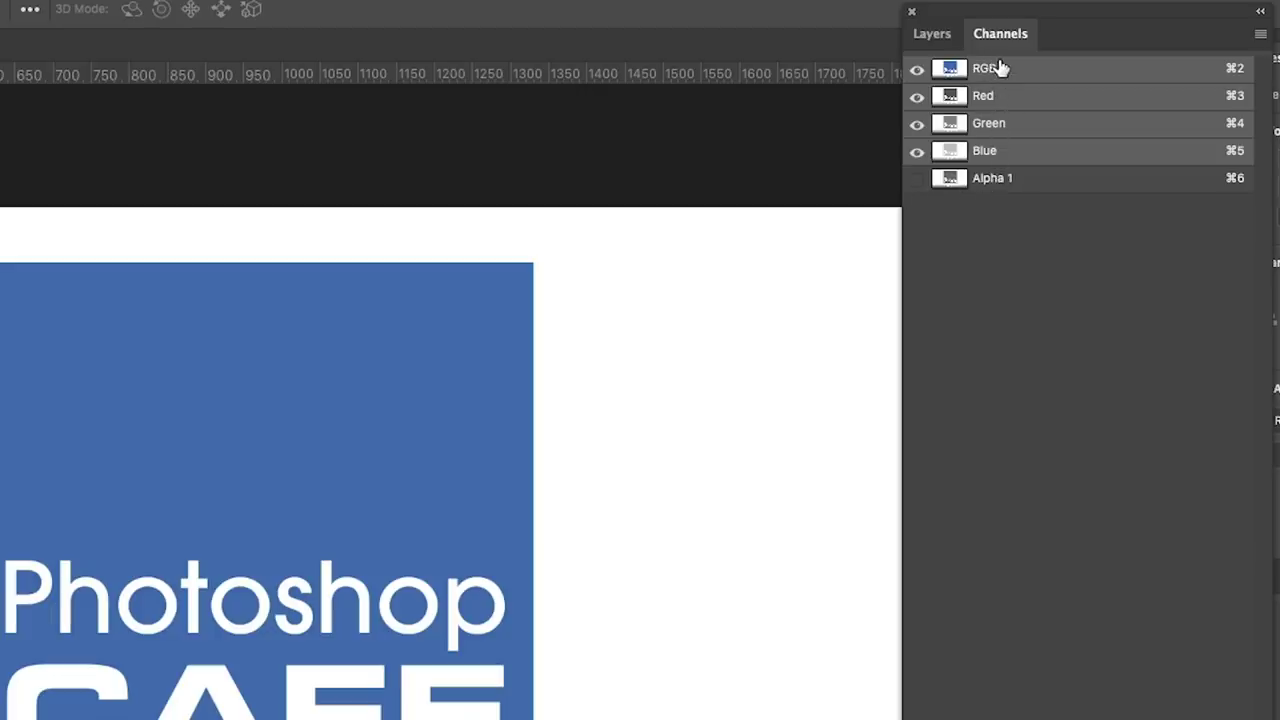
left_click(917, 178)
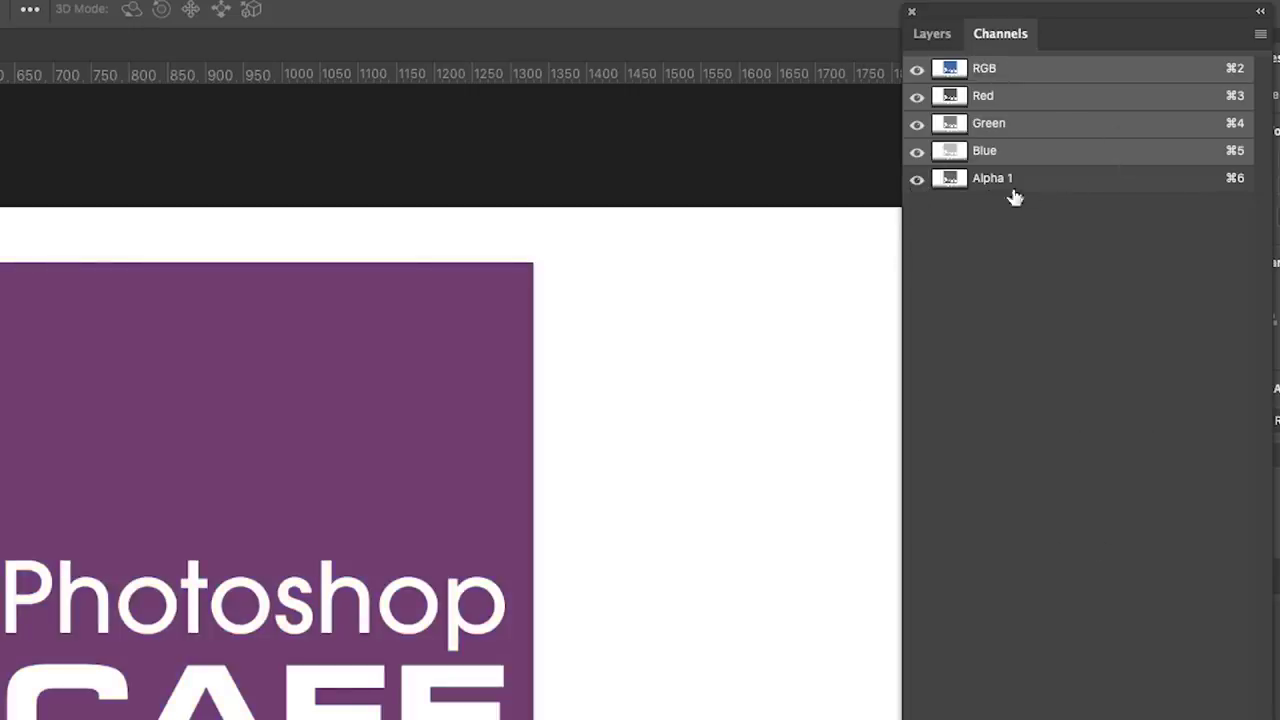
- Hide the Alpha 1 overlay, add Layer 2 above Layer 1, and fill it with 50% Gray
left_click(918, 180)
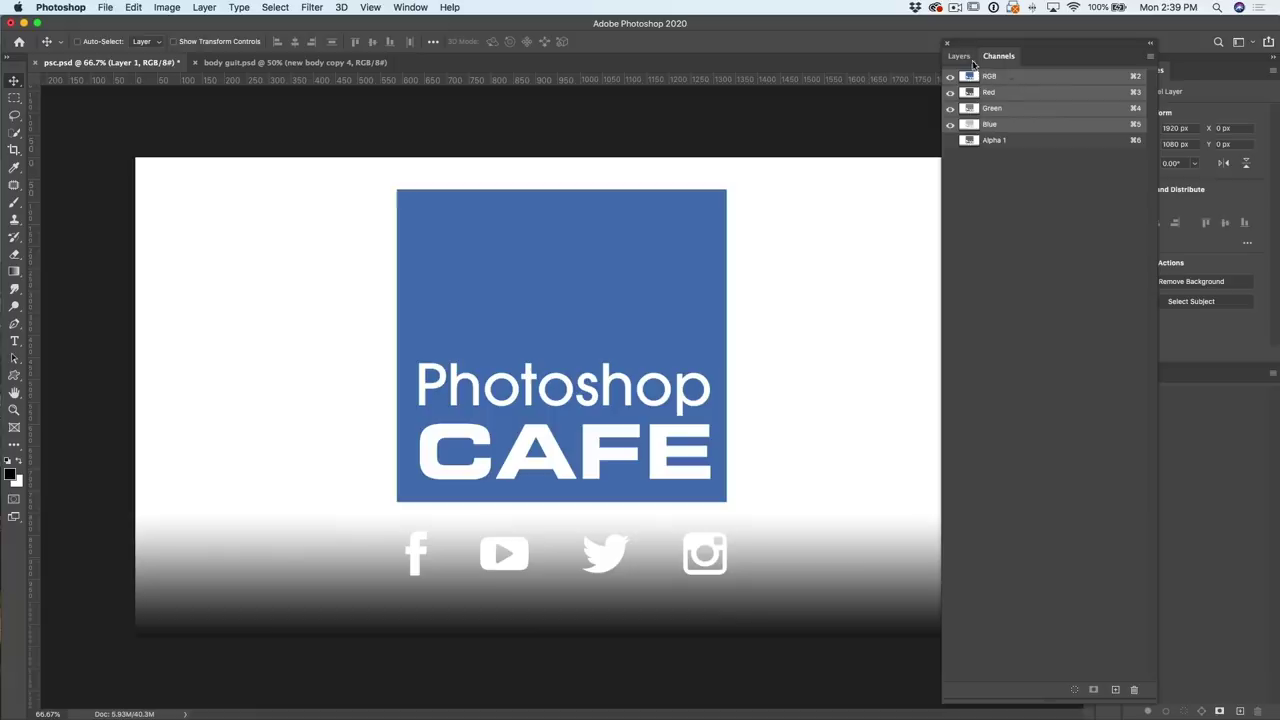
left_click(962, 57)
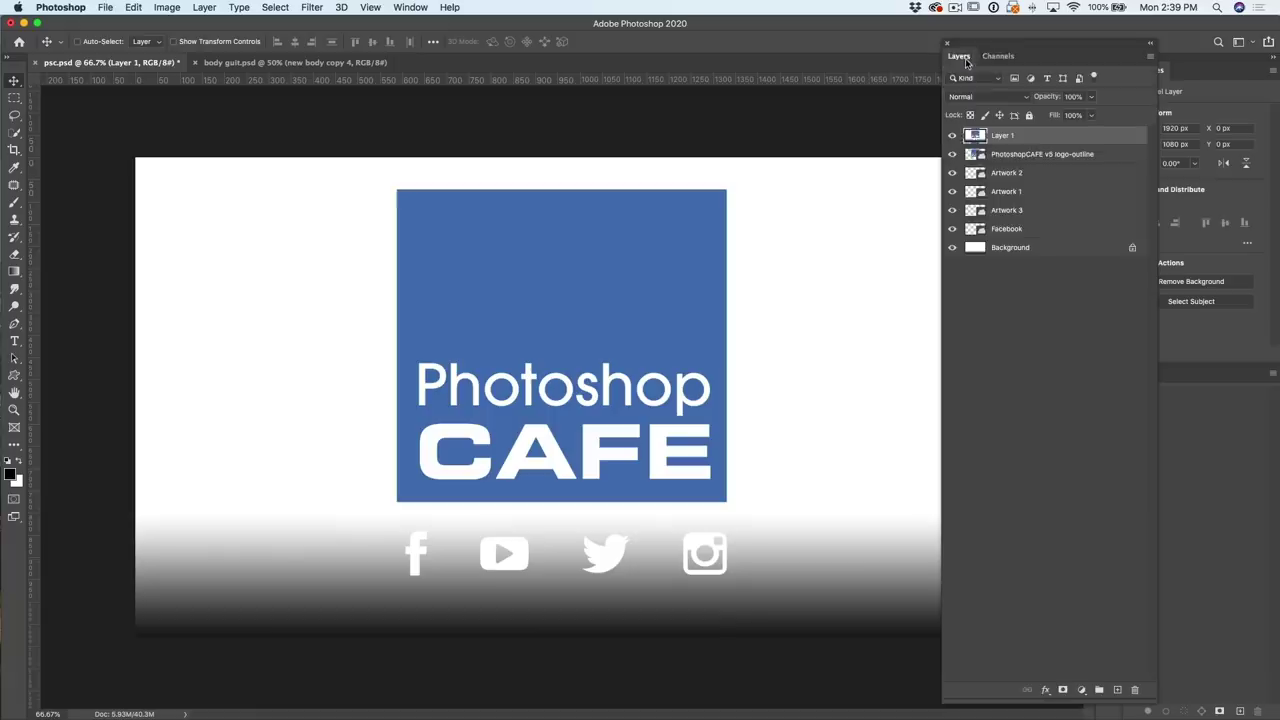
left_click(1117, 690)
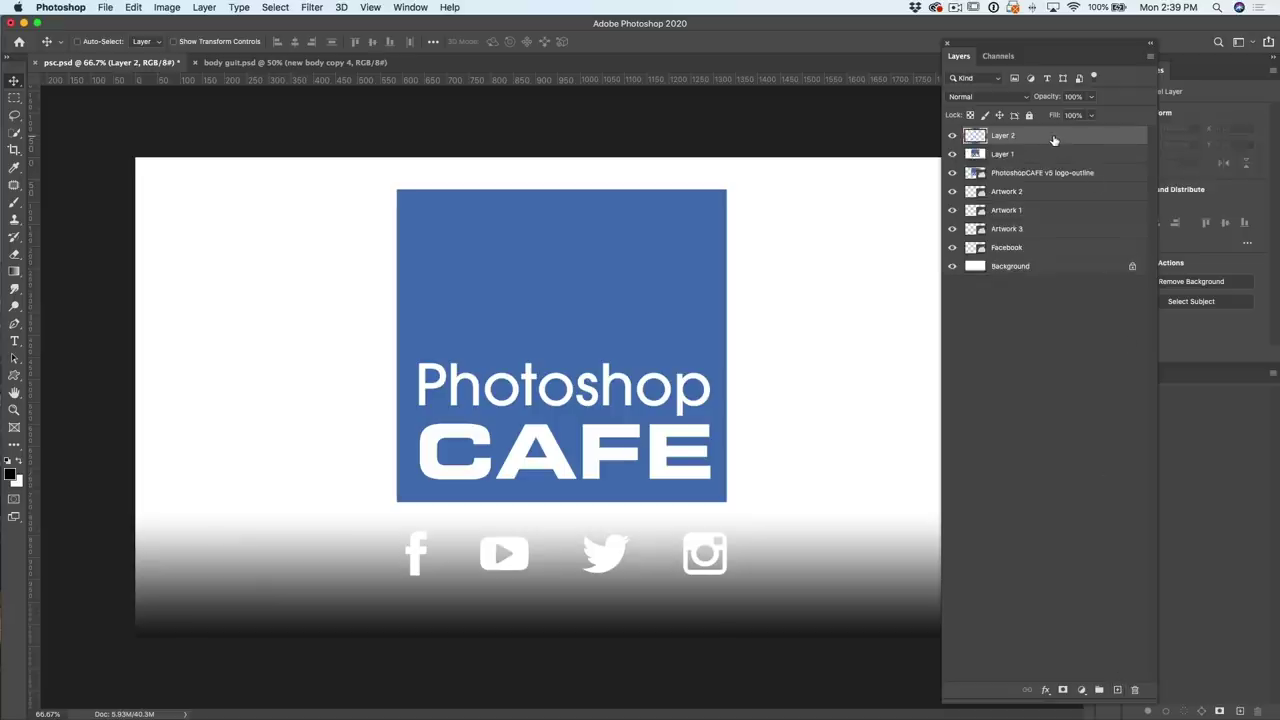
key("shift+BackSpace")
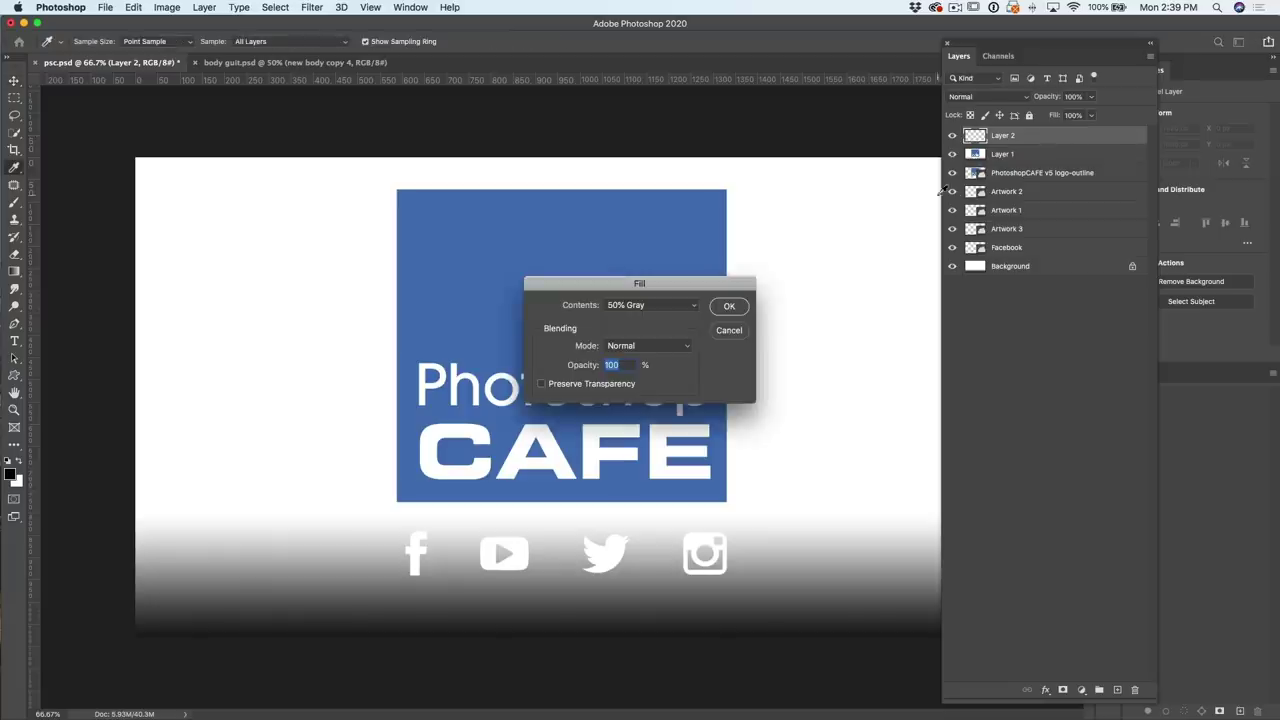
left_click(659, 309)
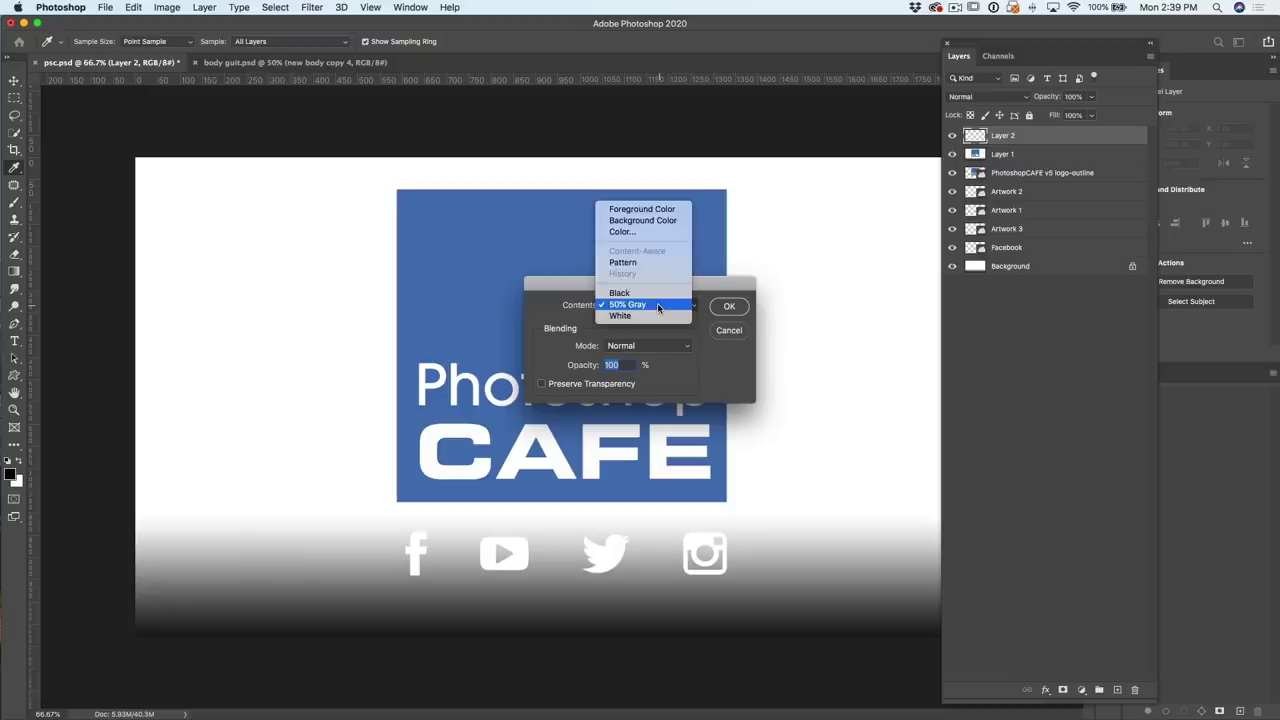
left_click(655, 305)
left_click(724, 305)
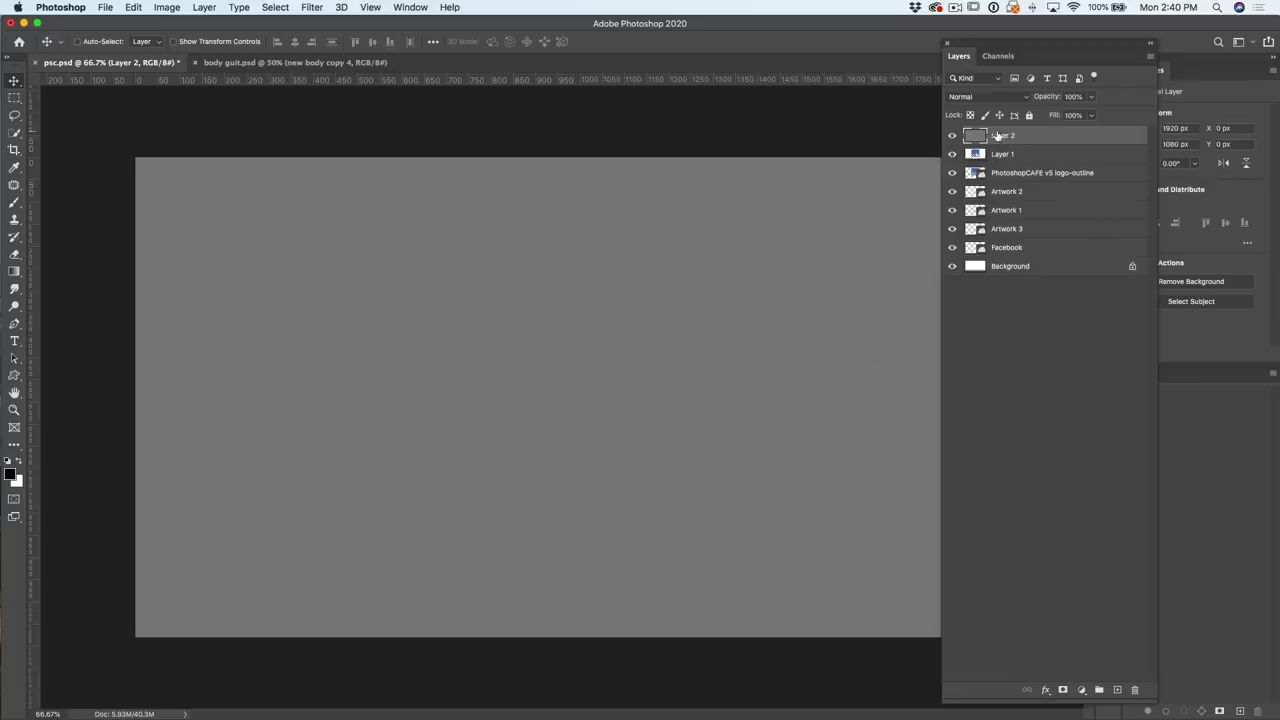
- Confirm the image is 8 Bits/Channel, then apply Filter > Render > Lighting Effects to Layer 2
left_click(311, 7)
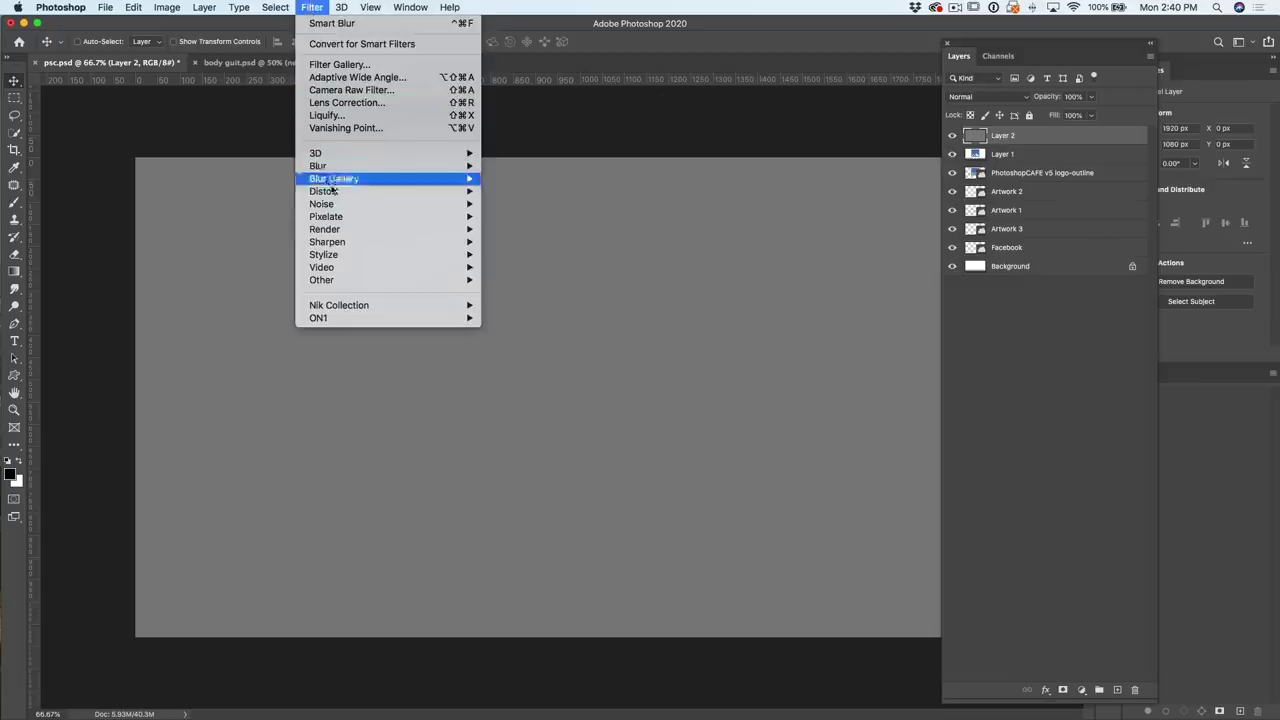
mouse_move(379, 228)
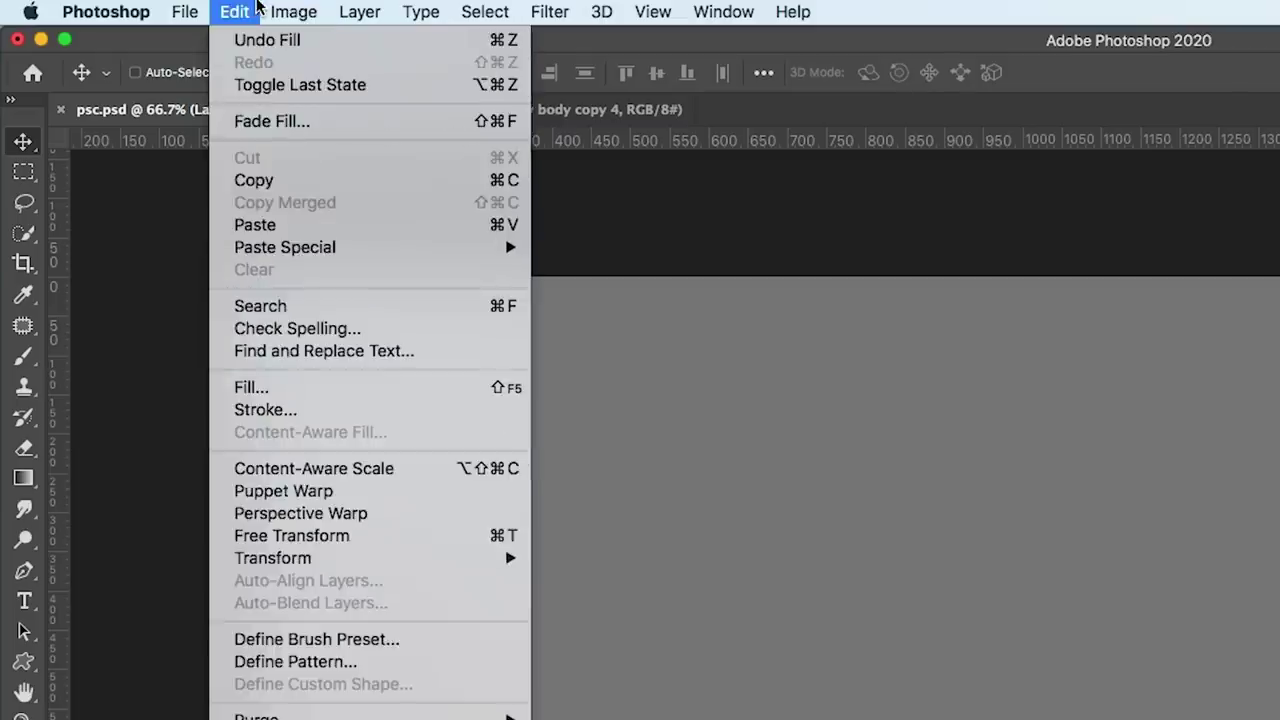
mouse_move(160, 3)
mouse_move(366, 38)
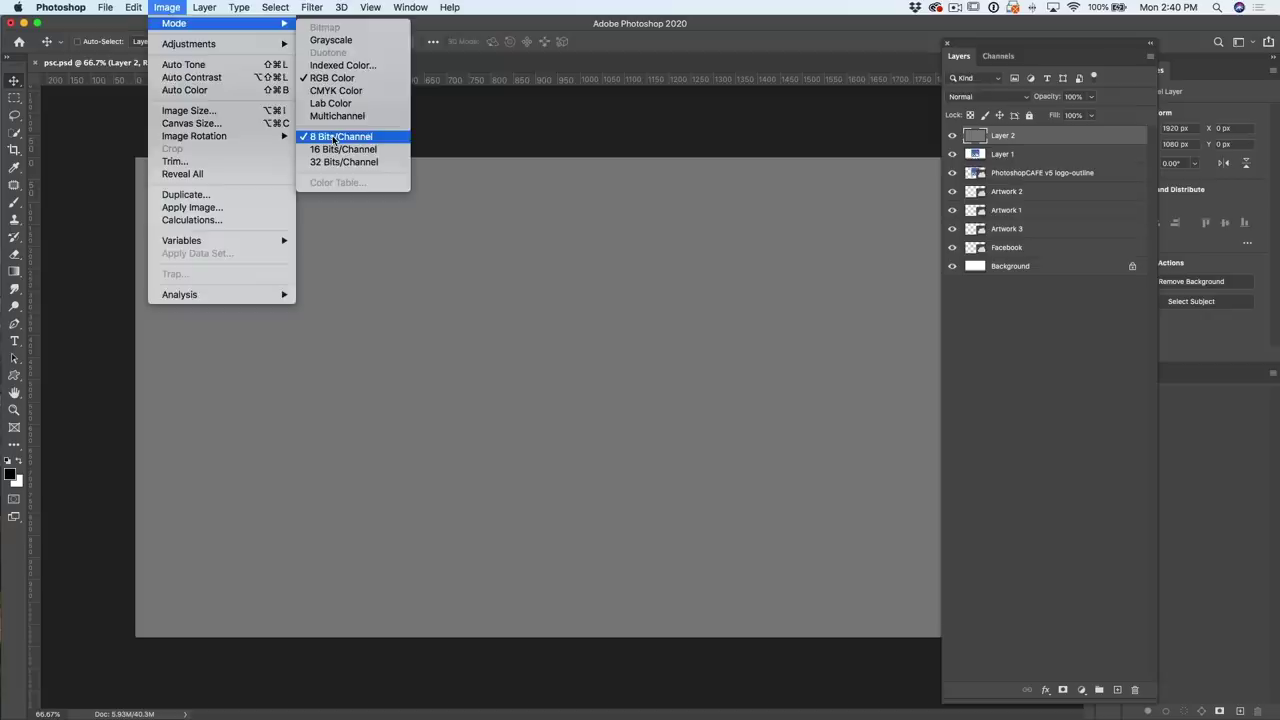
mouse_move(578, 8)
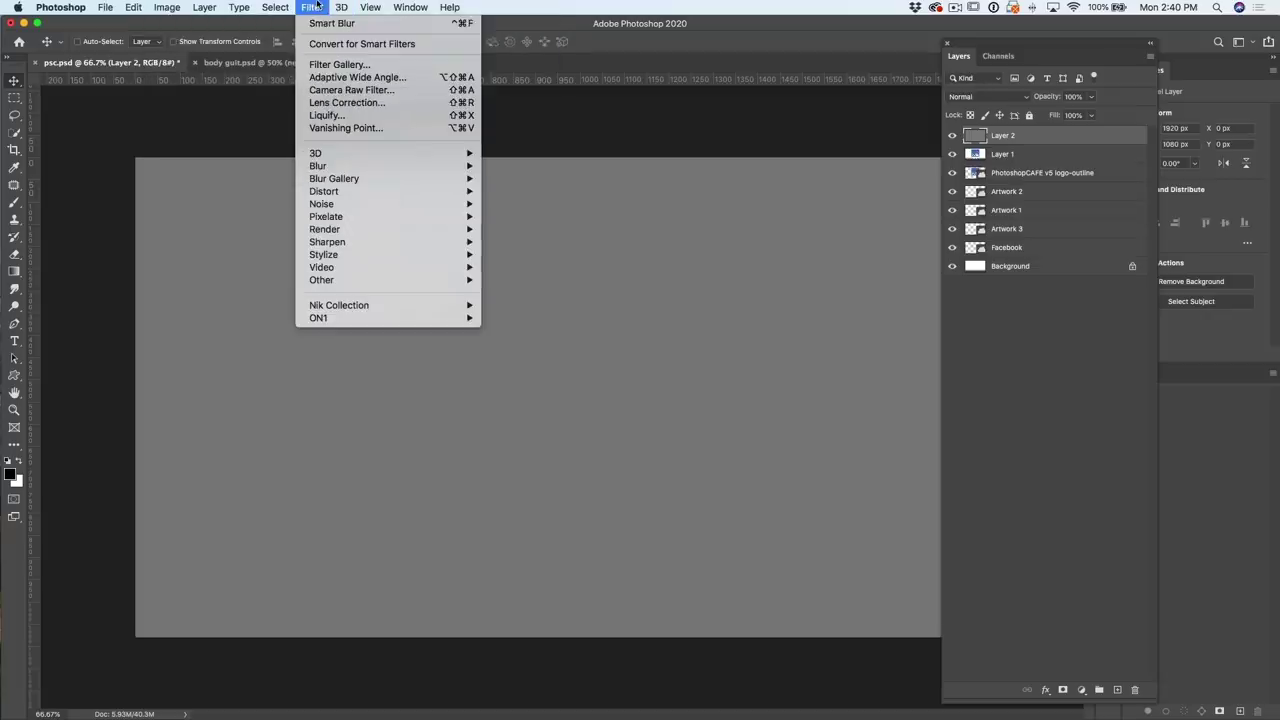
mouse_move(375, 231)
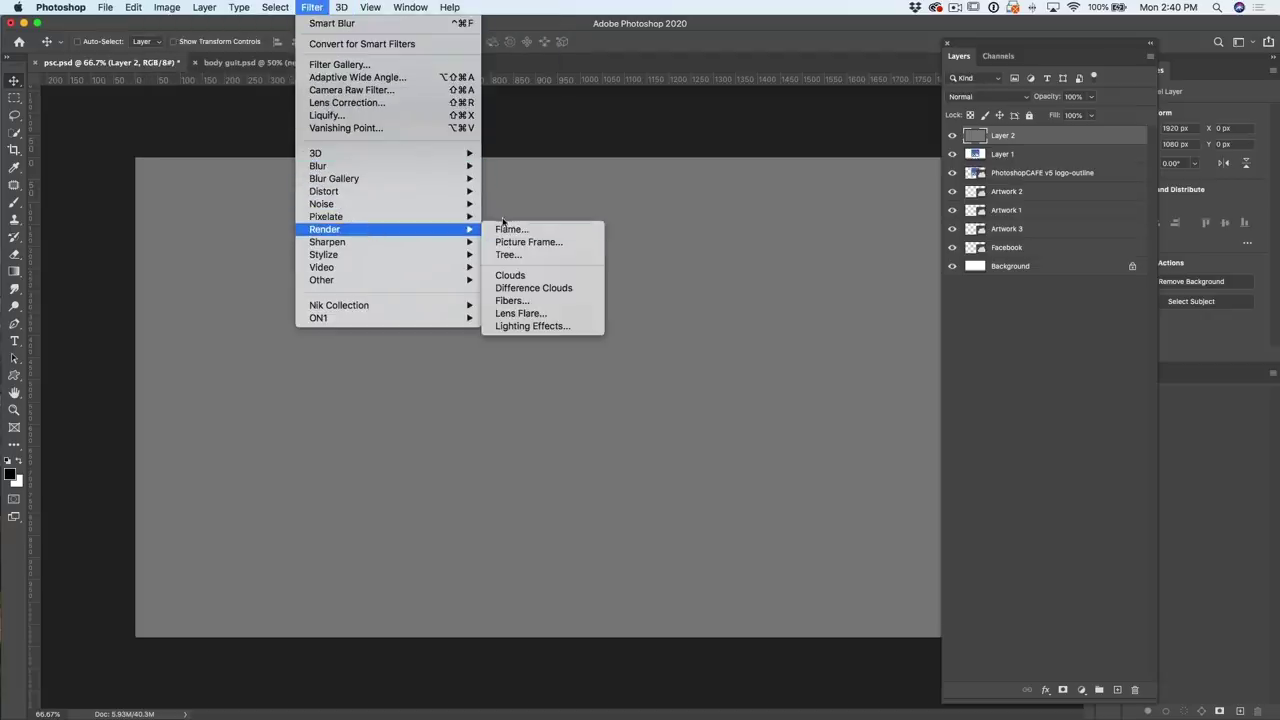
left_click(569, 327)
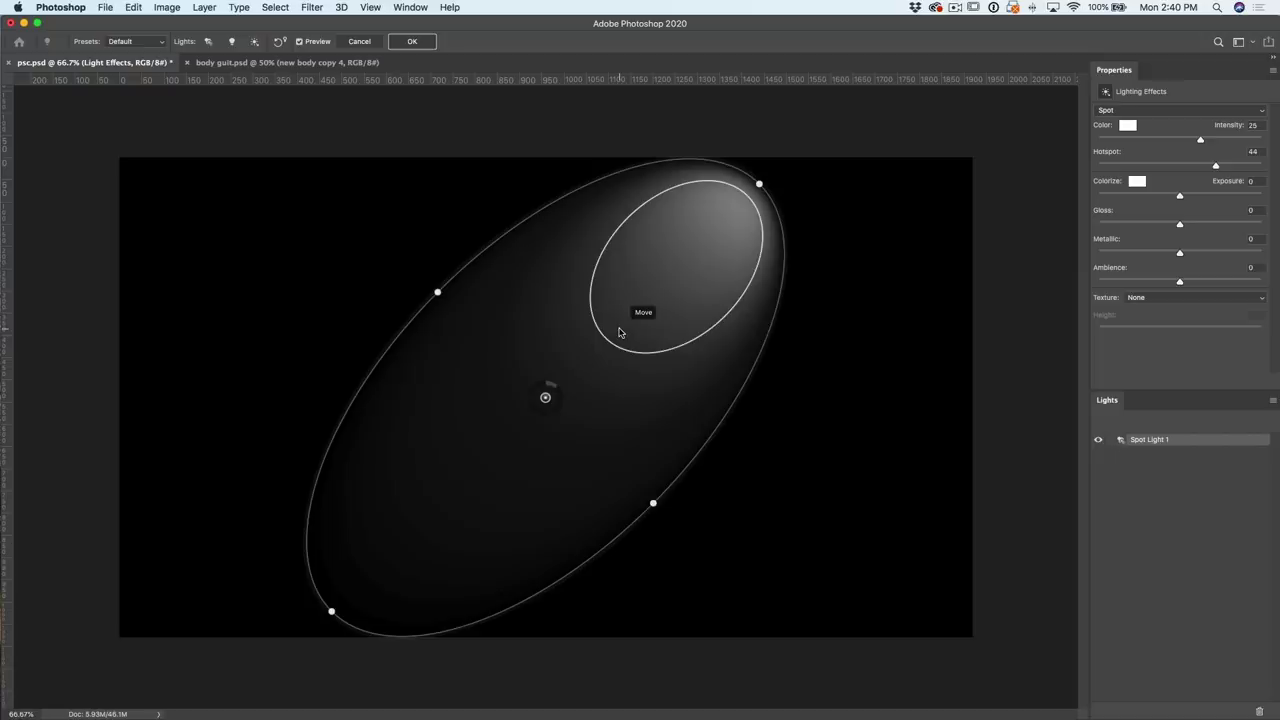
- Toggle the light guides, keep the Default lighting preset, and bring up the Texture channel list
key("super+h")
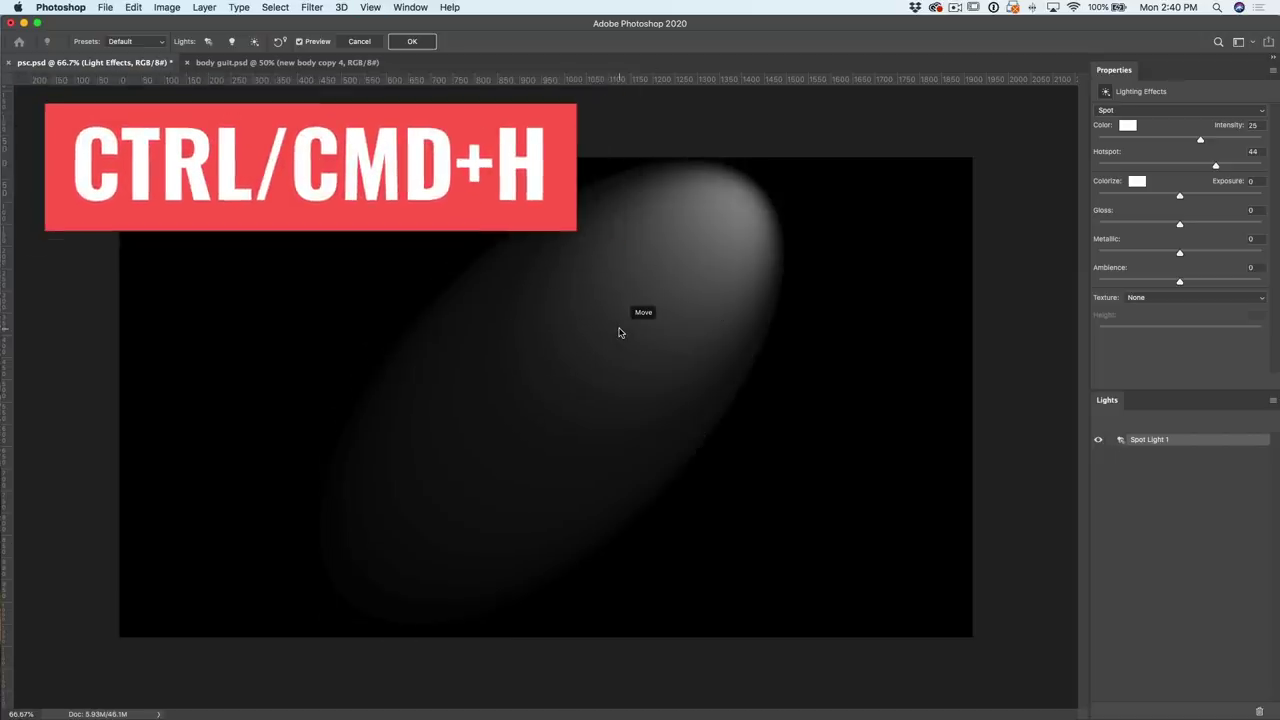
key("super+h")
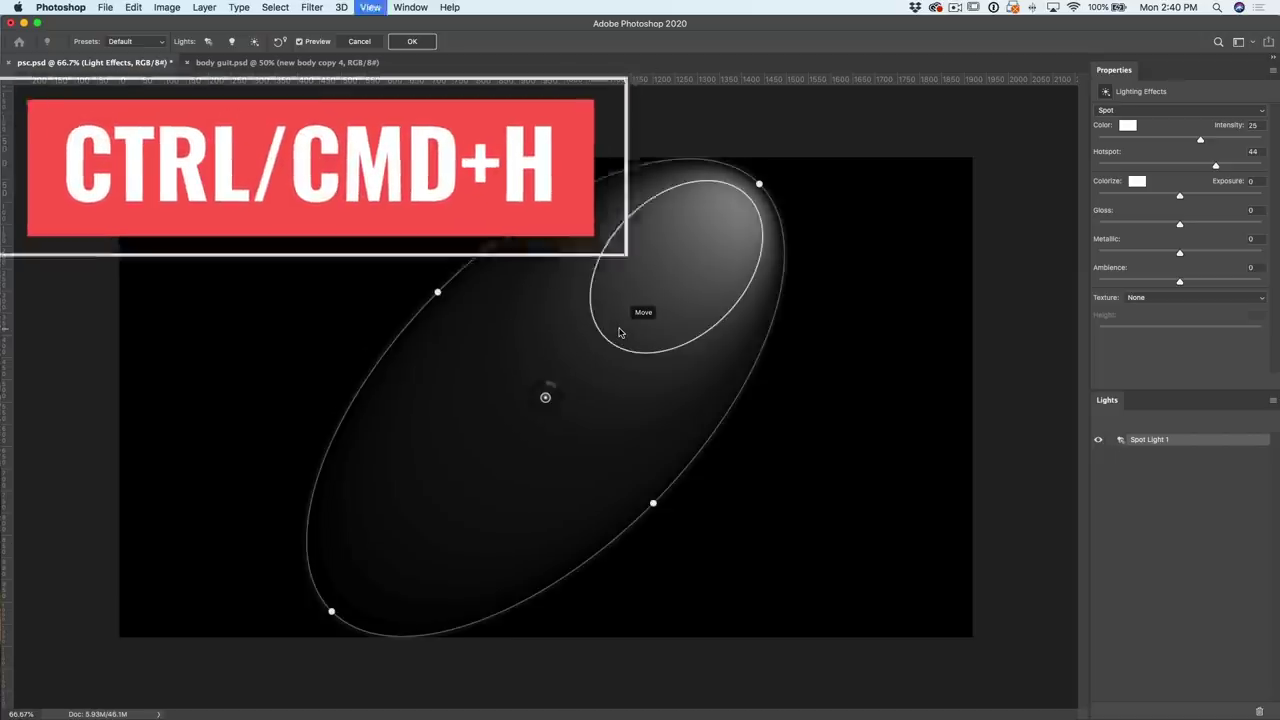
key("super+h")
key("super+h")
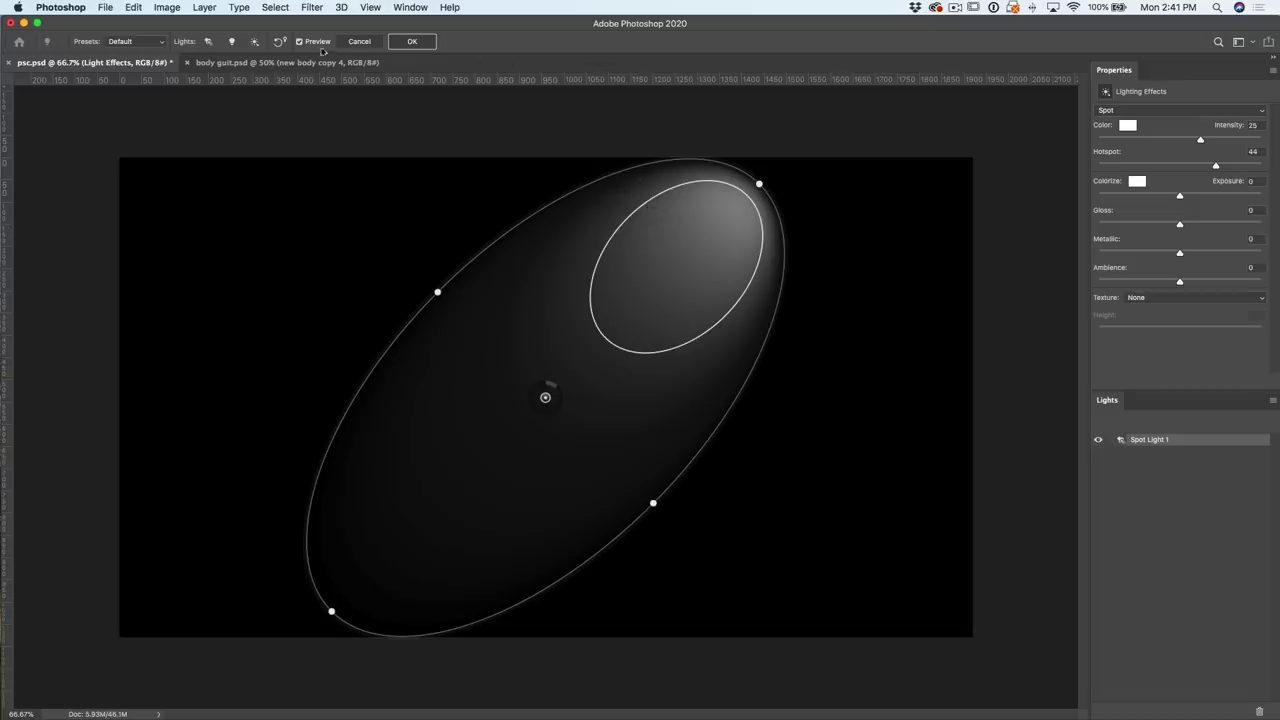
left_click(148, 41)
scroll(146, 41, "up", 2)
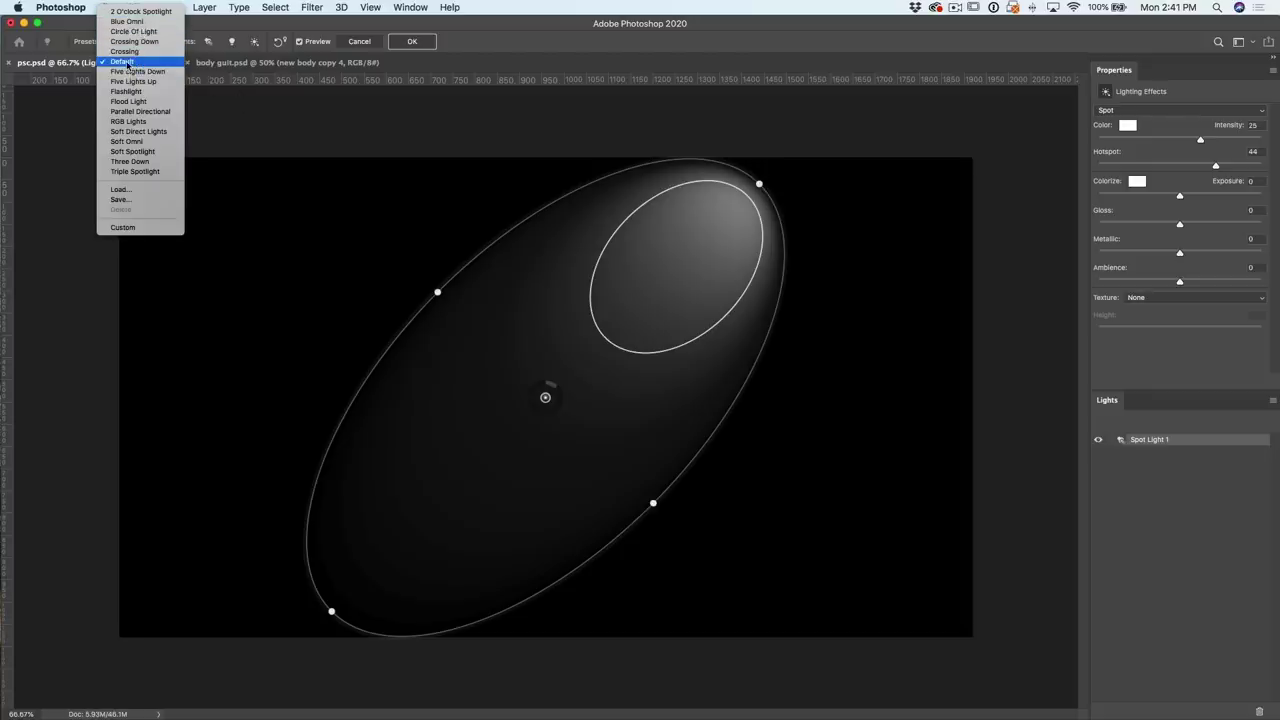
left_click(428, 124)
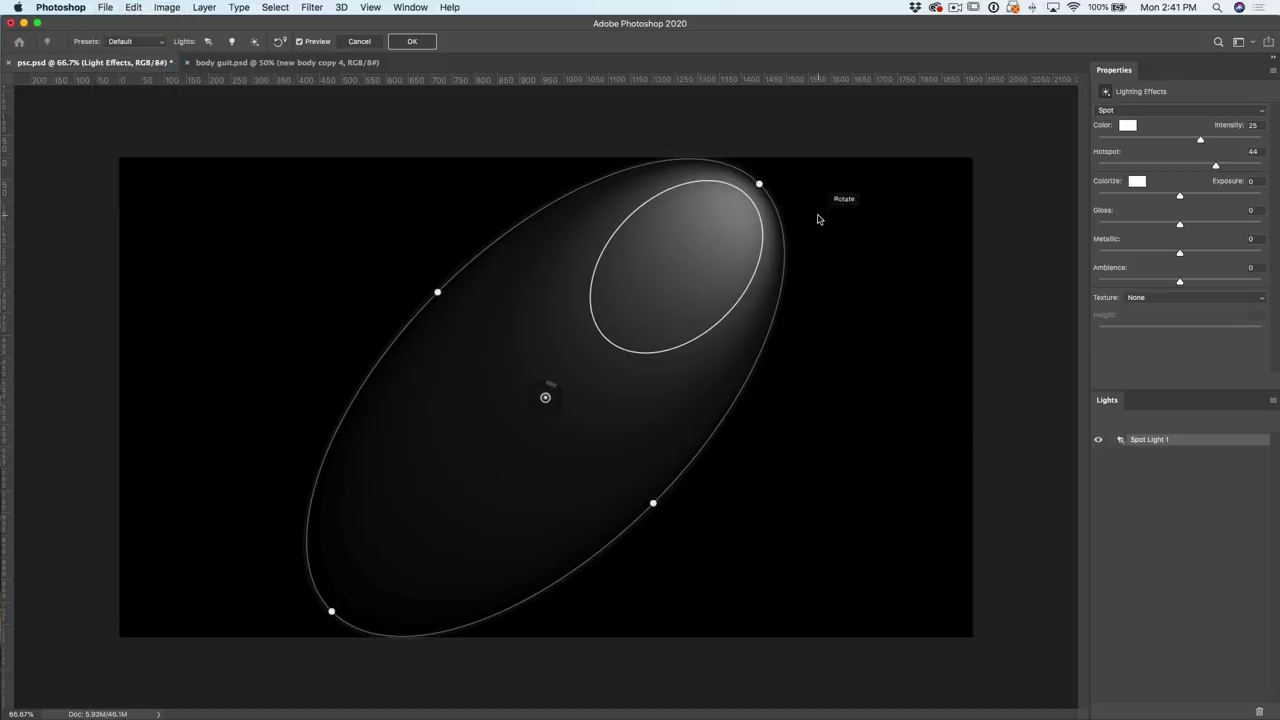
left_click(1140, 298)
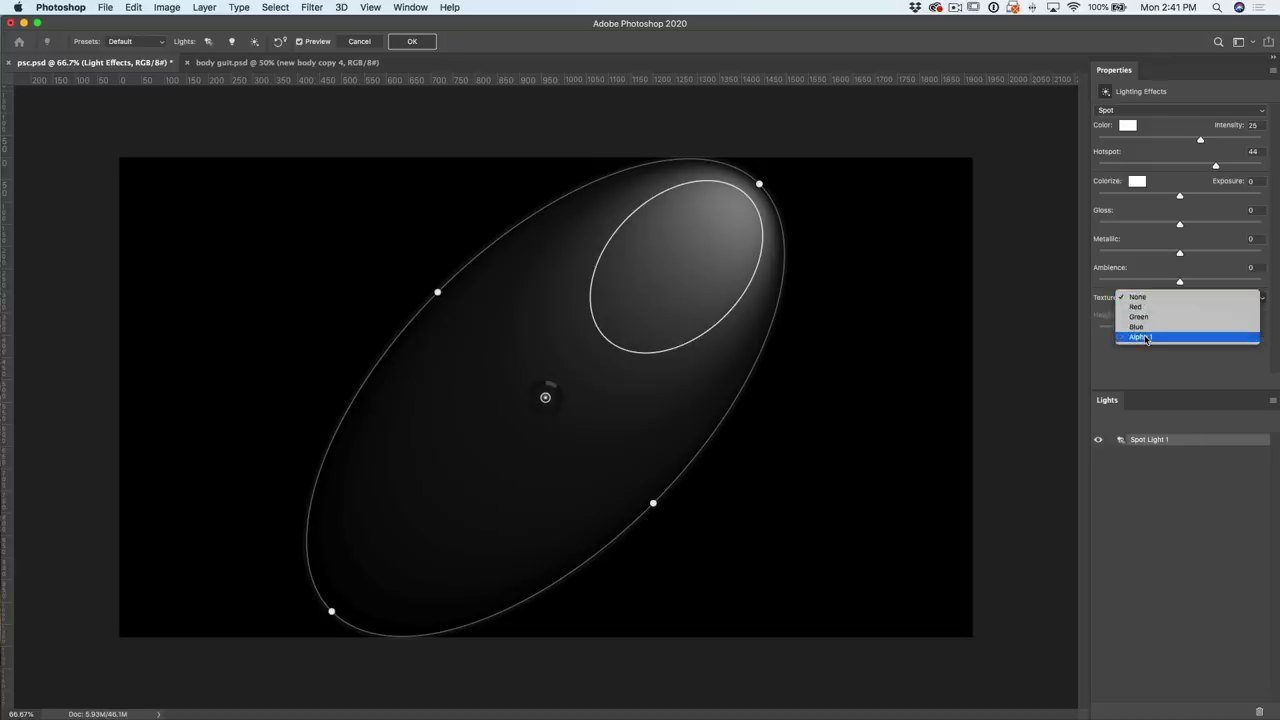
- Use Alpha 1 as the lighting texture and raise its height to 17 to emboss the logo
left_click(1146, 338)
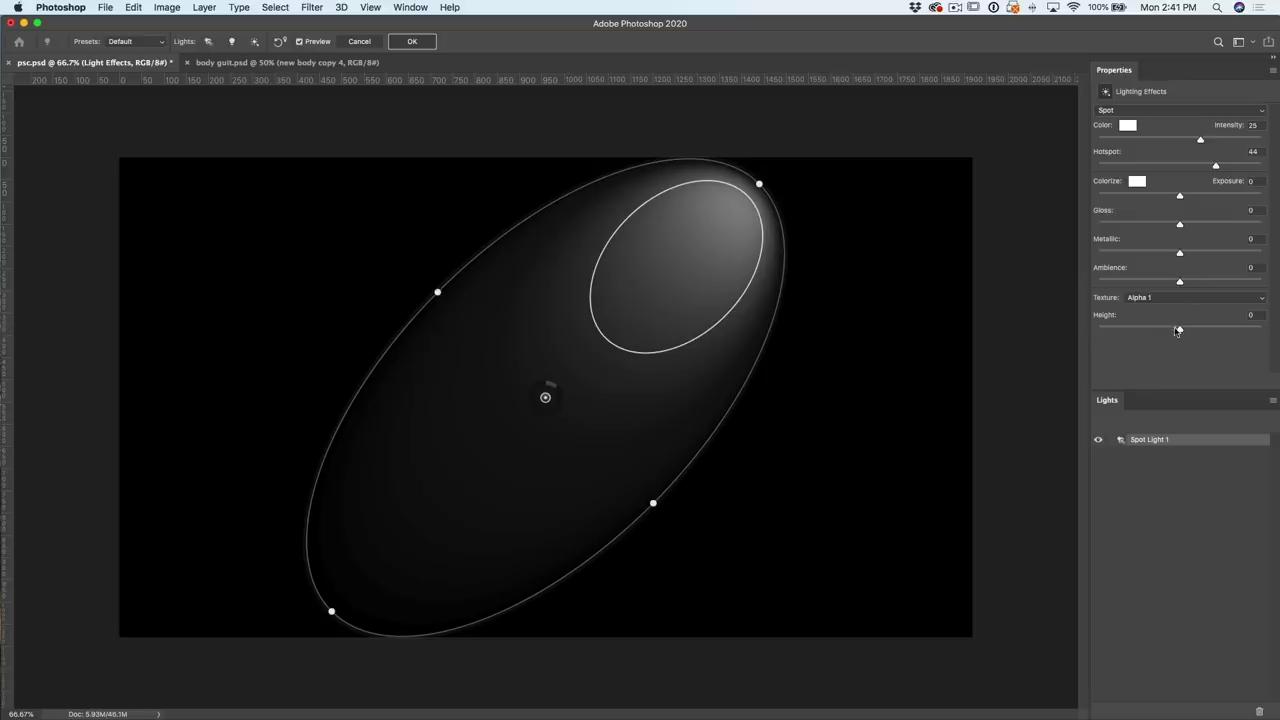
left_click_drag(1179, 331, 1184, 331)
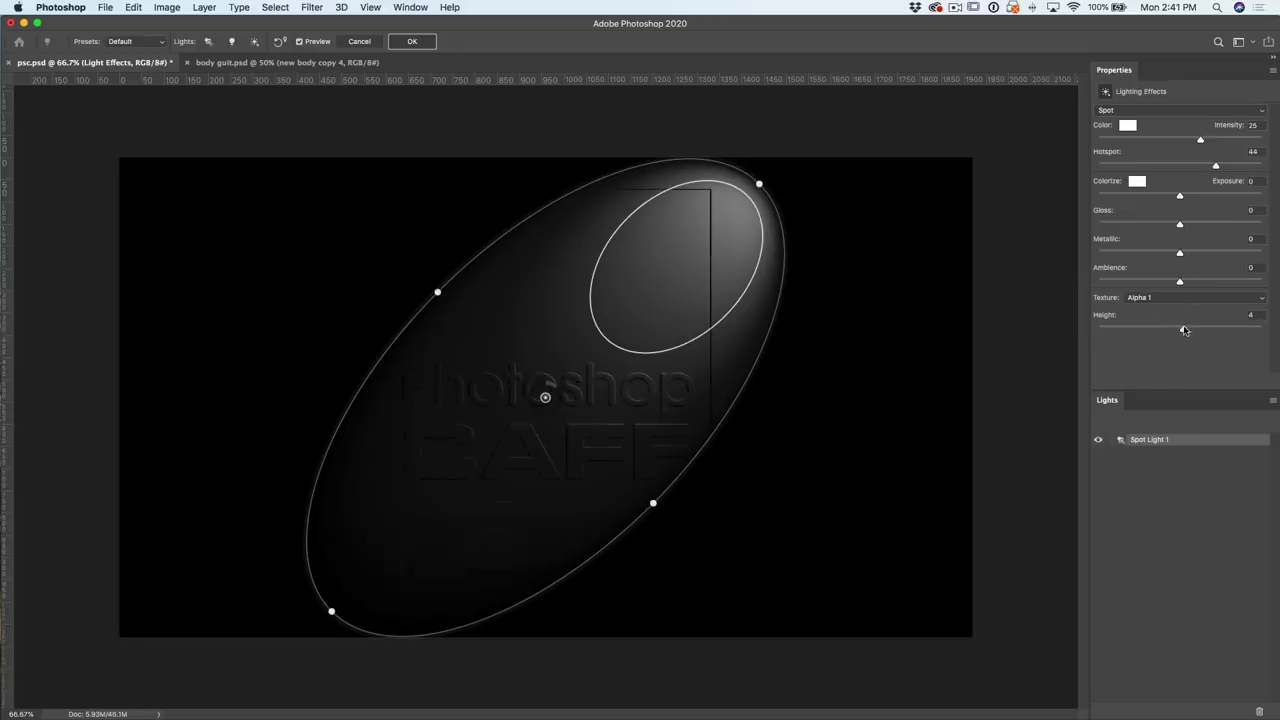
left_click_drag(1192, 327, 1198, 325)
- Enlarge the spotlight, shift it up and right, and nudge intensity up to 39
left_click_drag(655, 506, 703, 598)
left_click_drag(632, 398, 659, 373)
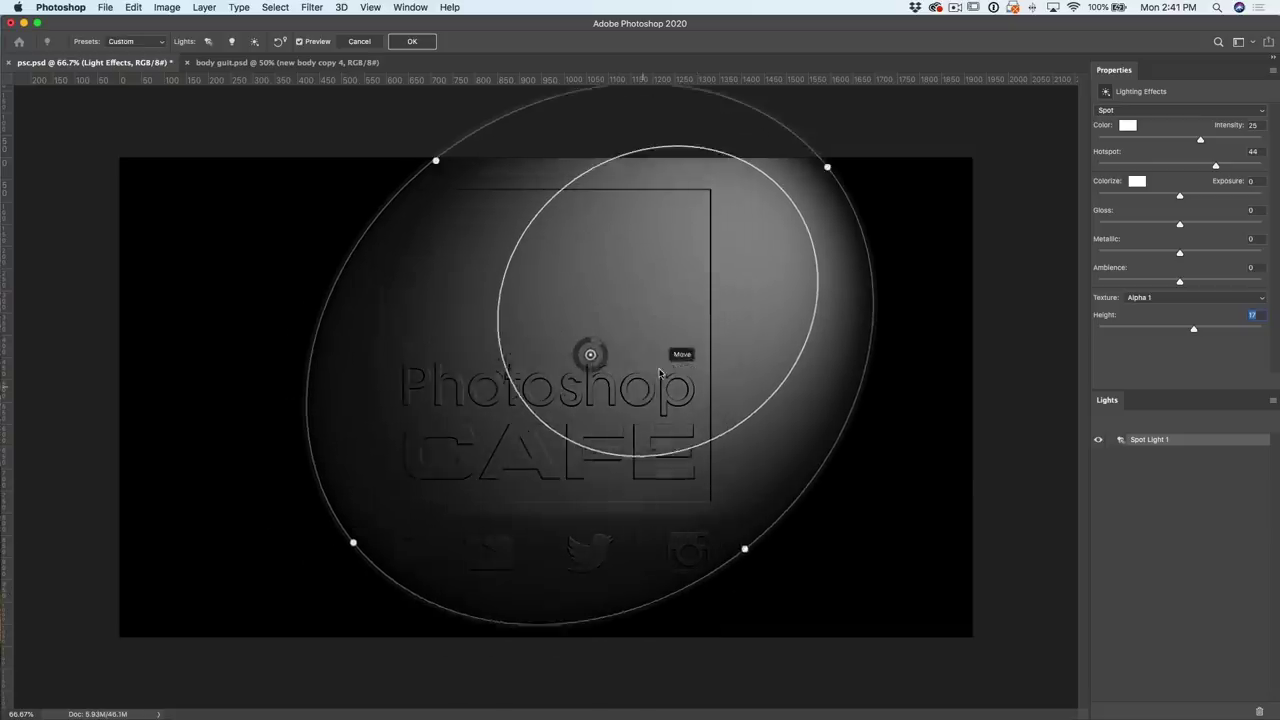
left_click_drag(740, 562, 748, 567)
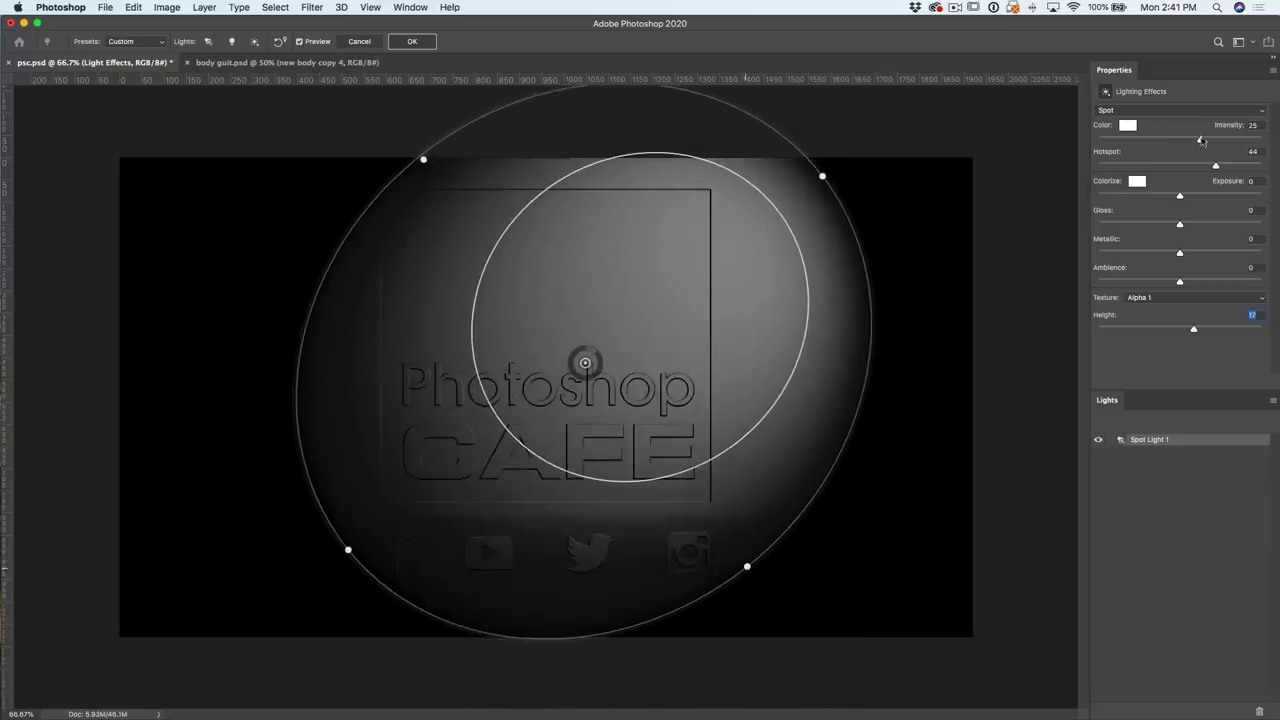
left_click_drag(1211, 140, 1212, 140)
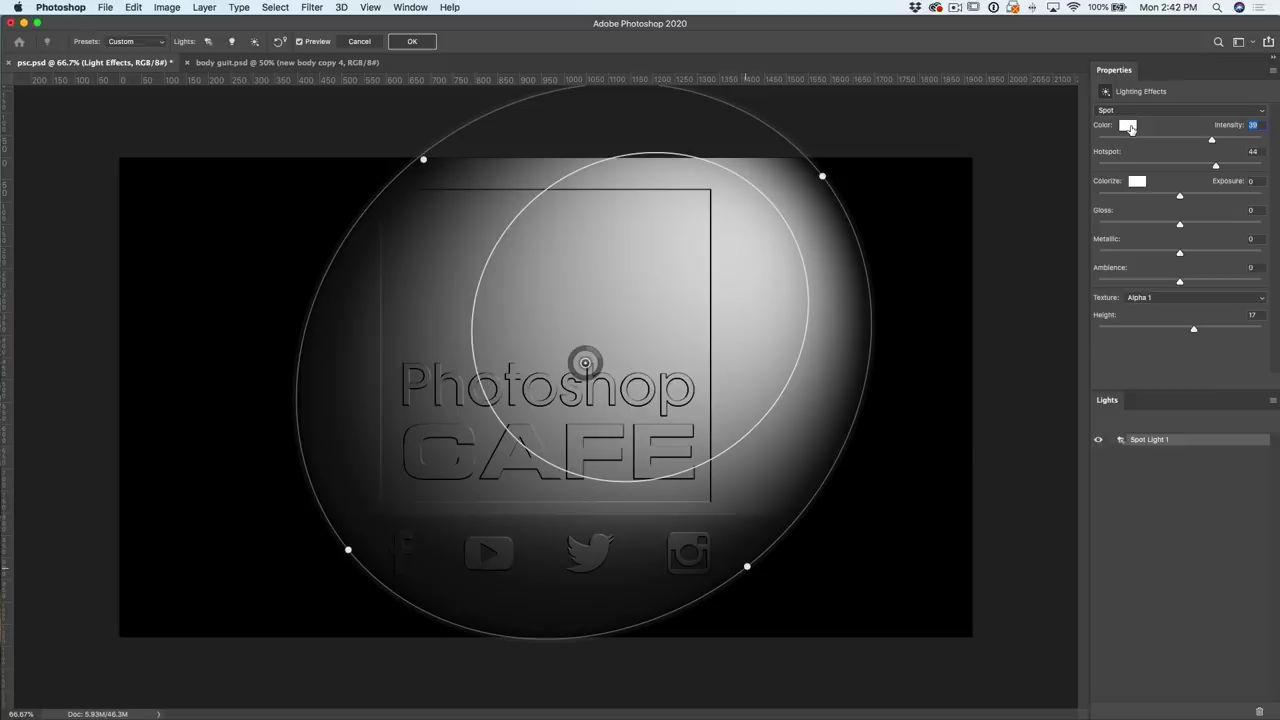
- Change the spotlight colour to blue in the Color Picker
left_click(1128, 126)
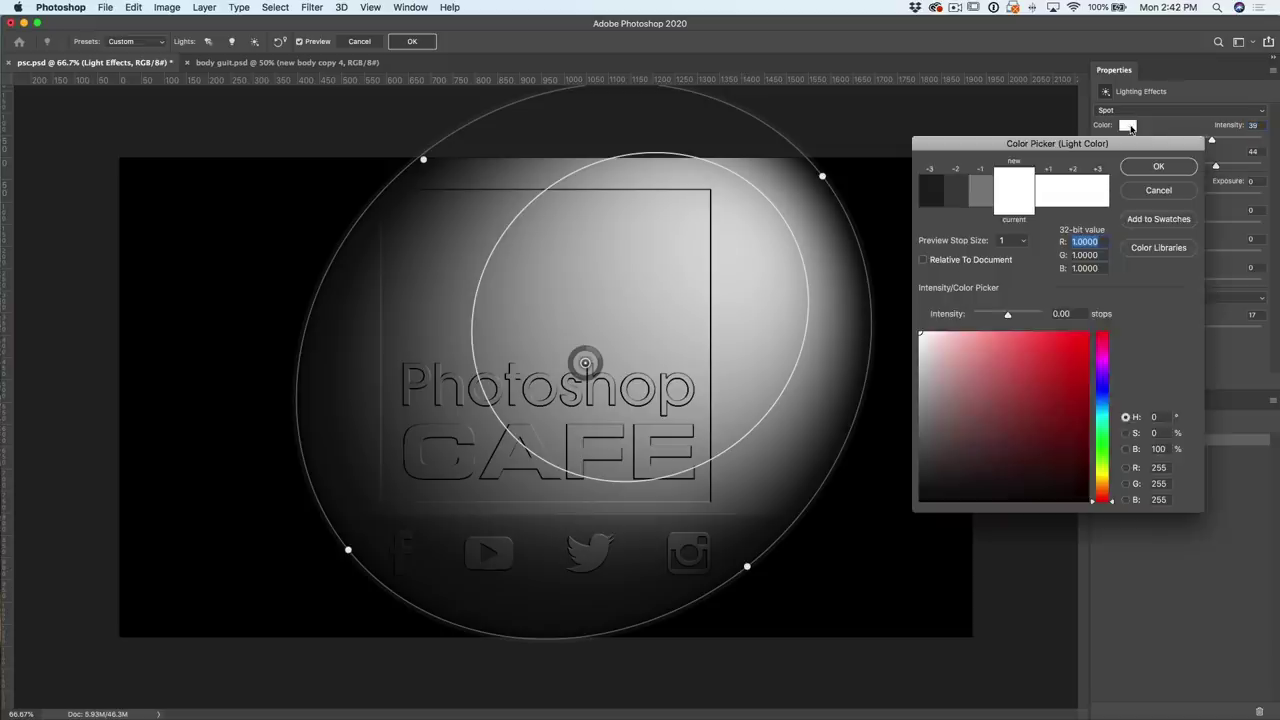
left_click(1106, 390)
left_click(1031, 340)
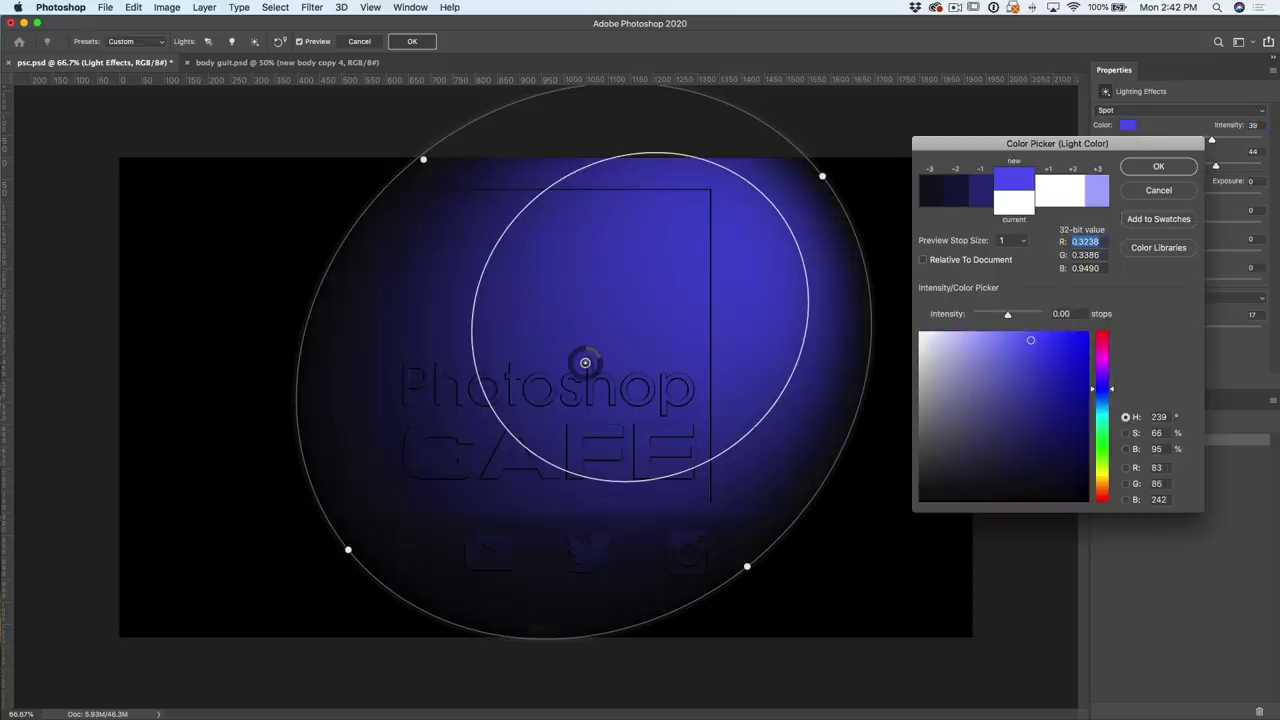
left_click(1160, 167)
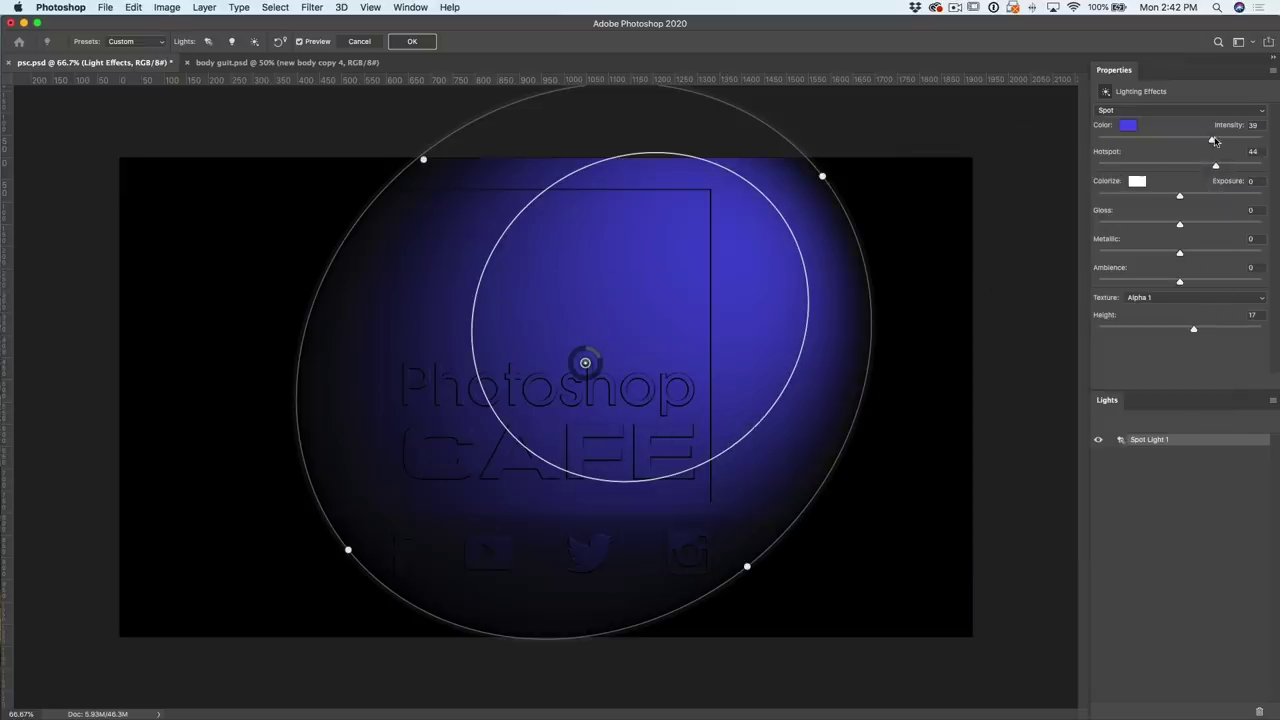
- Set spotlight intensity to 49, texture height to -12, and rotate the spot ellipse clockwise
left_click_drag(1219, 143, 1221, 142)
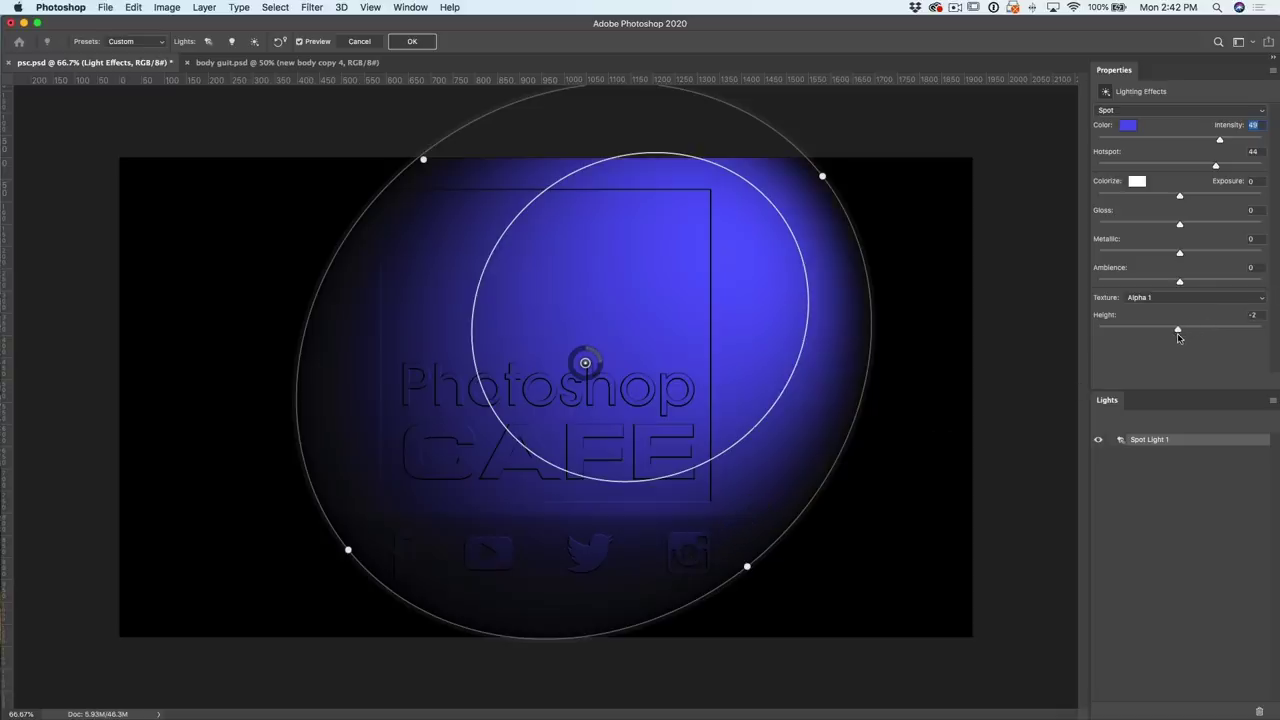
left_click_drag(1177, 334, 1169, 337)
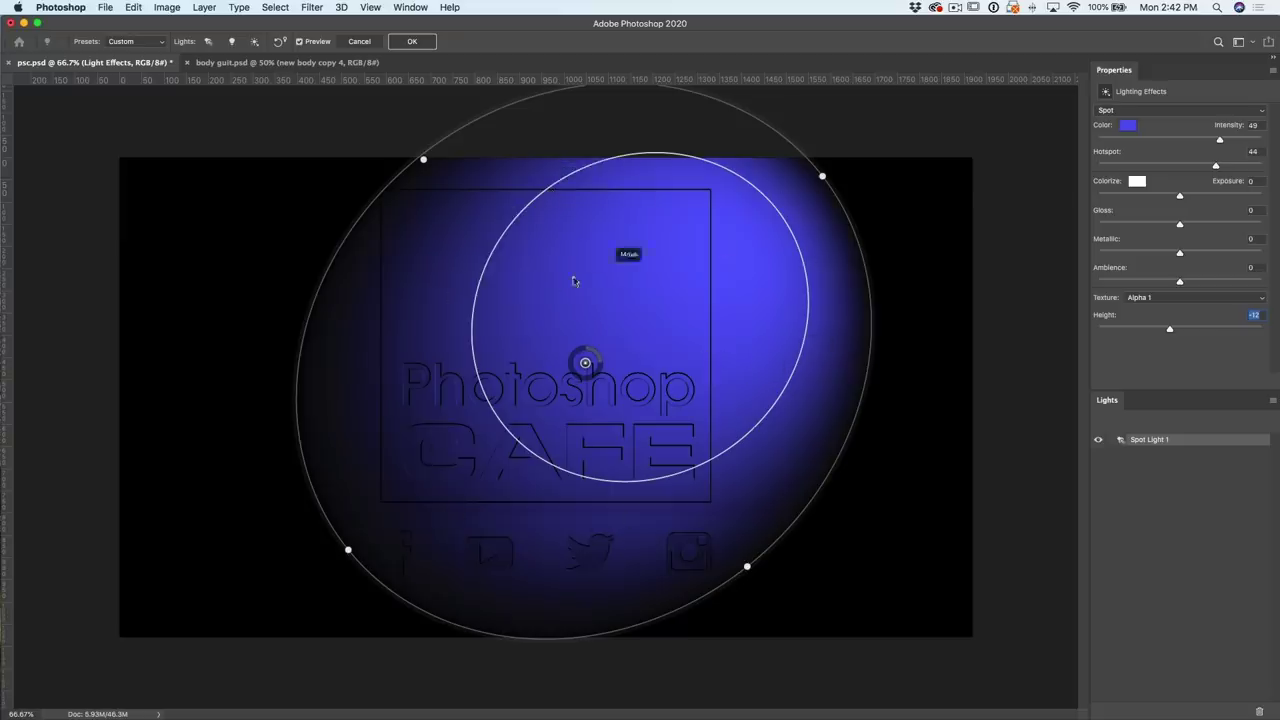
left_click_drag(319, 566, 229, 600)
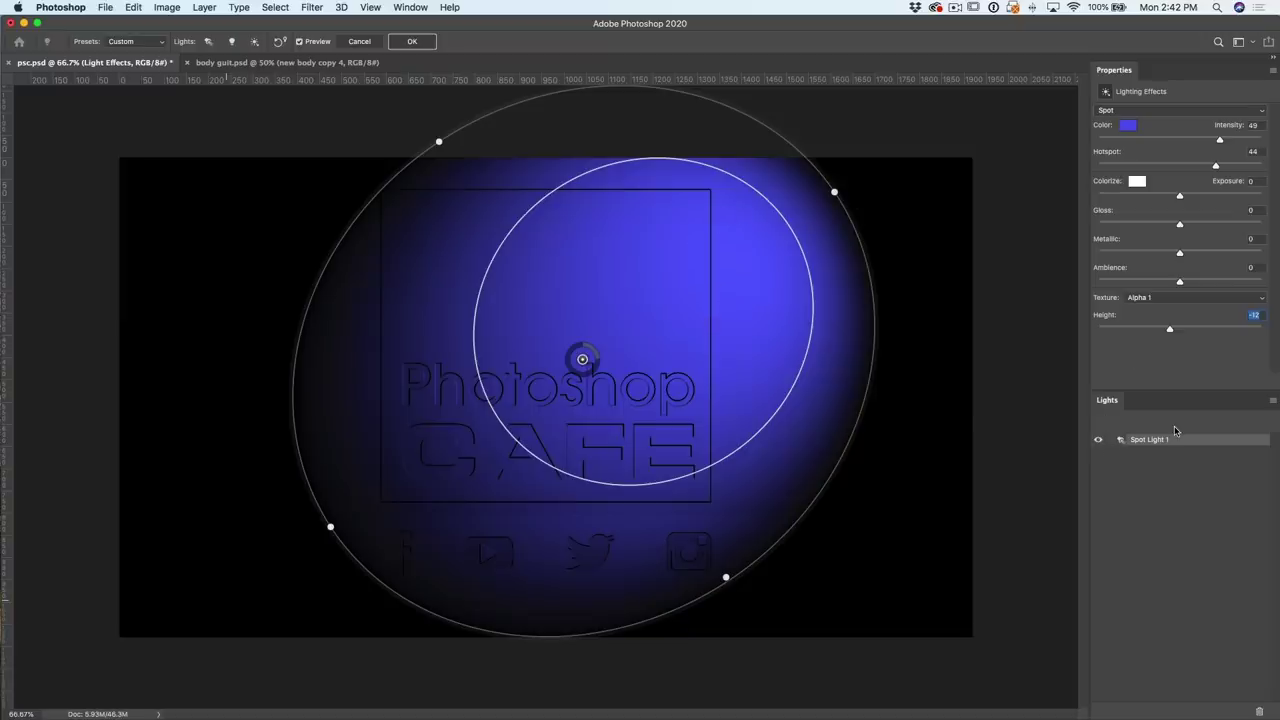
- Add a point light, hide the blue Spot Light 1, and centre the point light over the logo
left_click(232, 42)
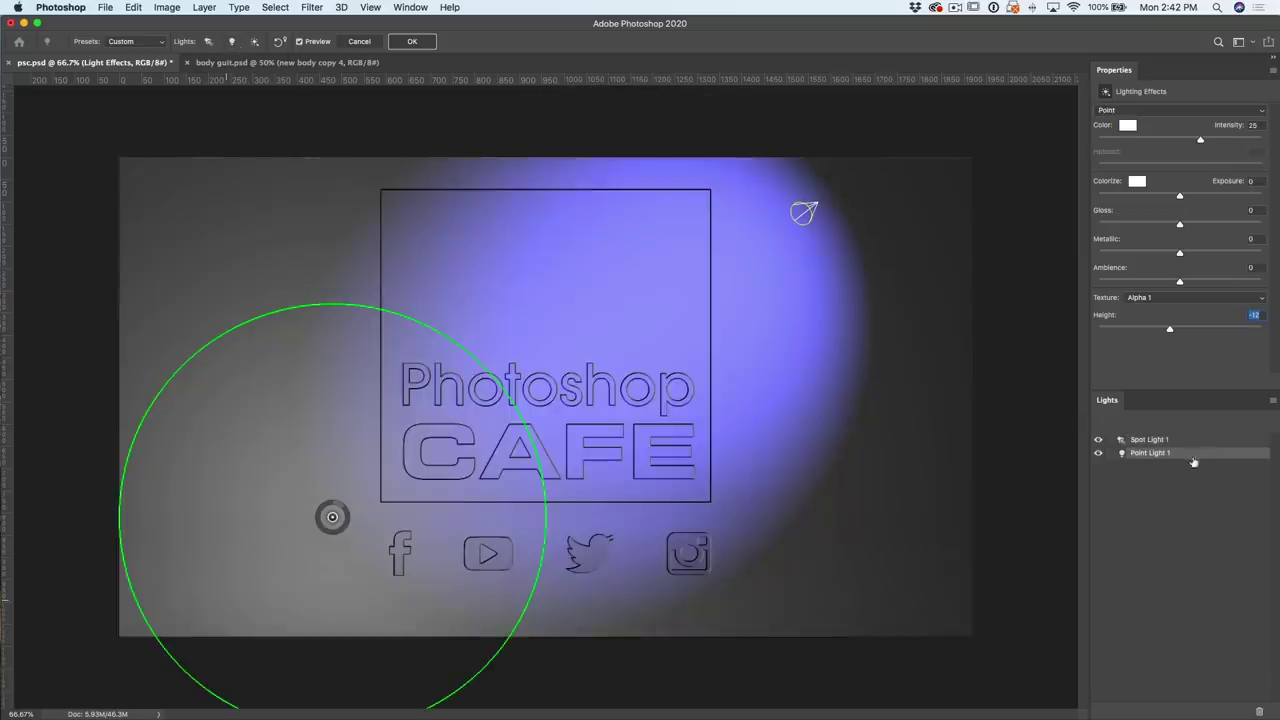
left_click(1099, 440)
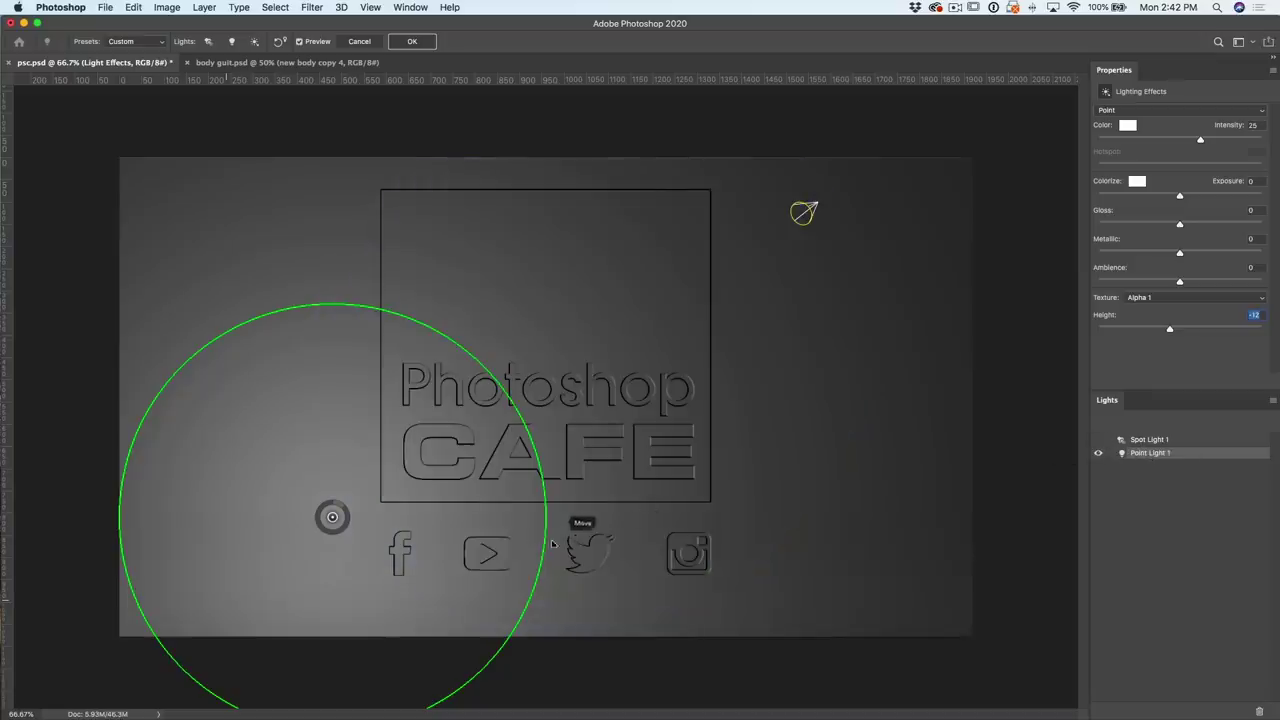
left_click_drag(332, 517, 566, 380)
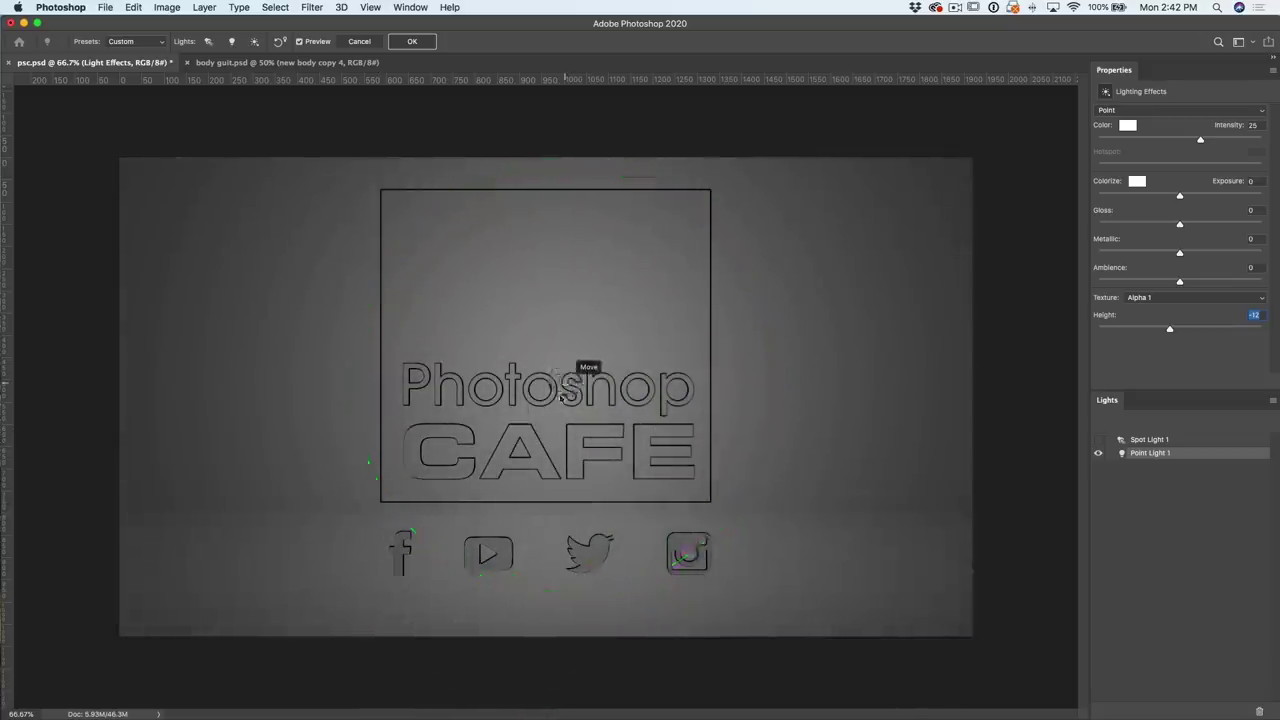
- Set the point light's colour to a pale light blue
left_click(1129, 127)
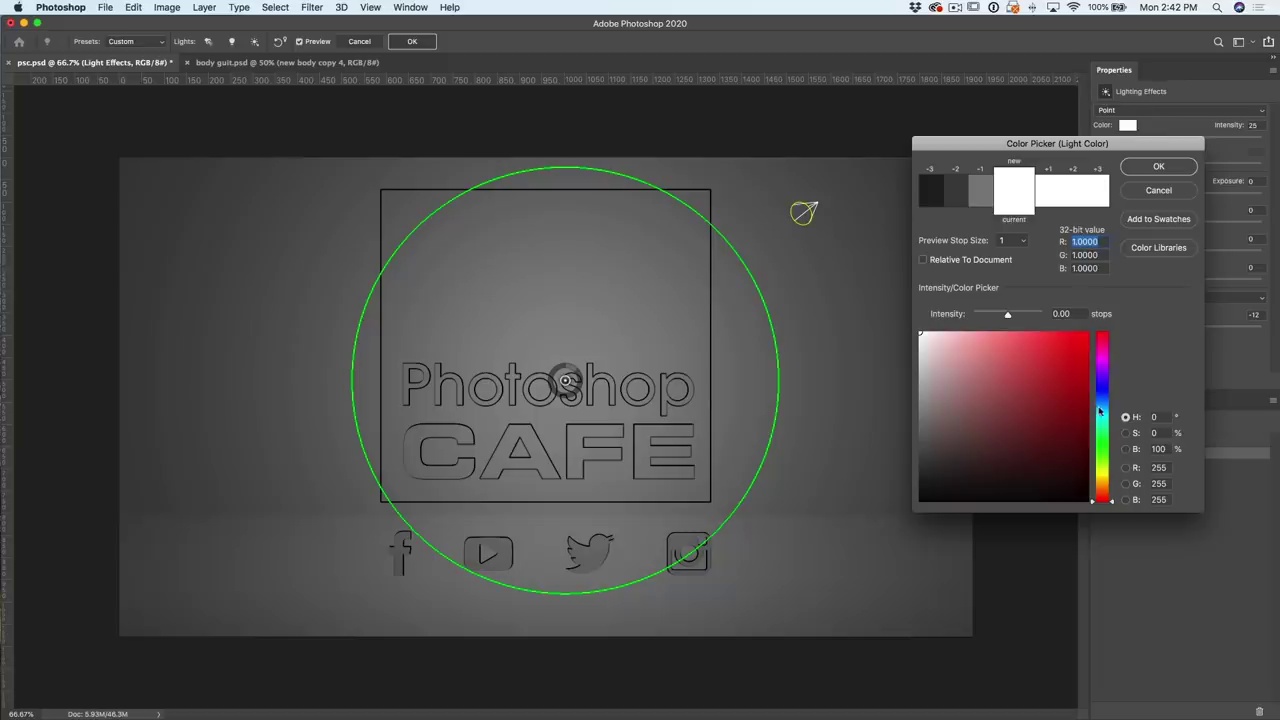
left_click_drag(1100, 411, 1106, 407)
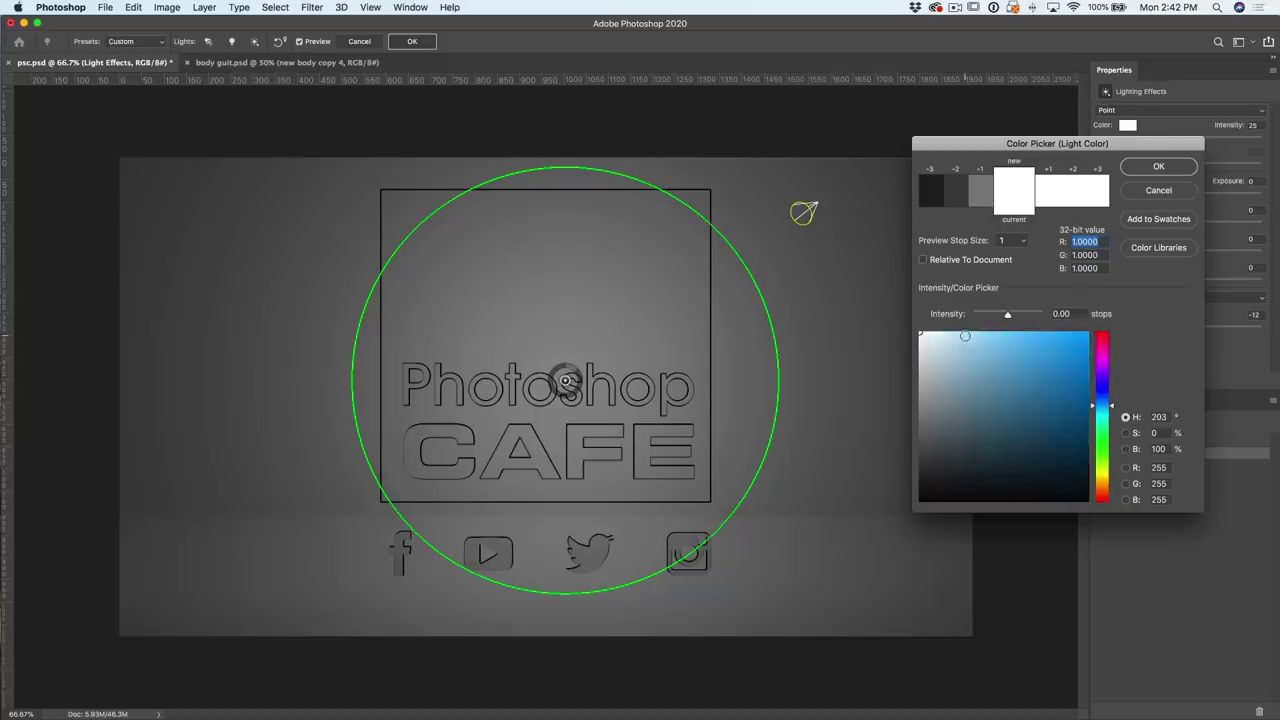
left_click_drag(965, 336, 985, 334)
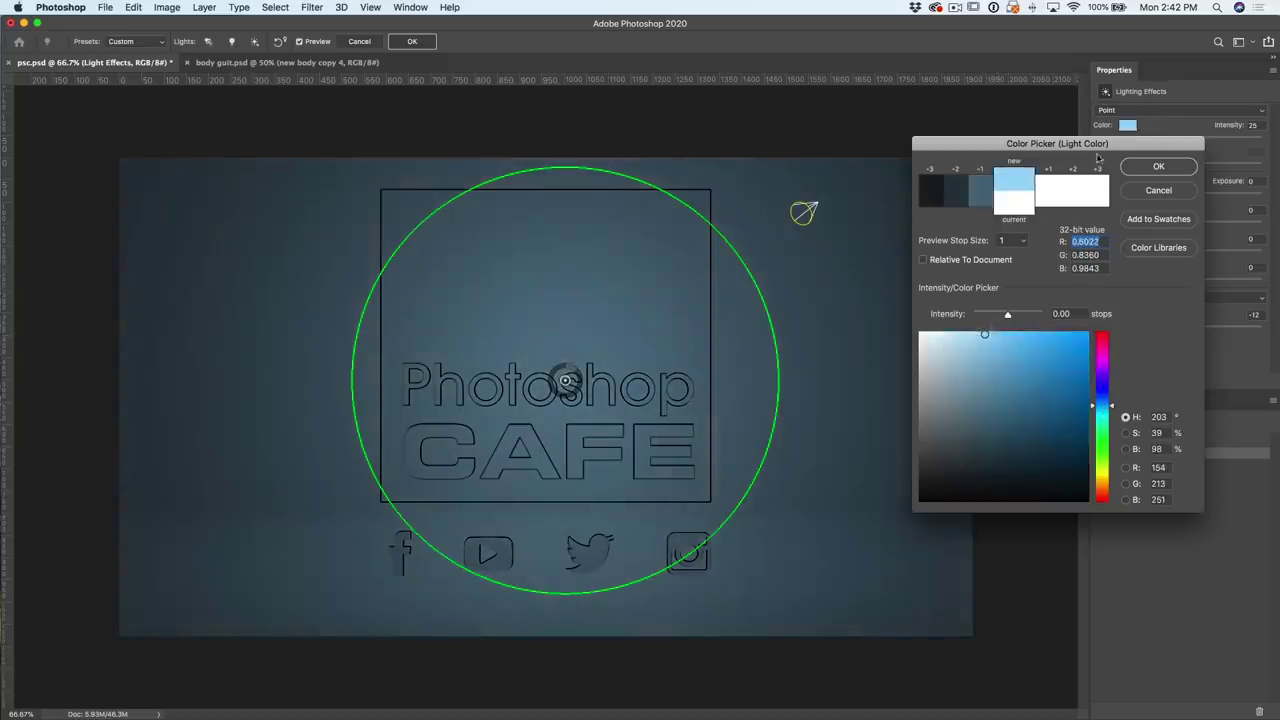
left_click(1158, 166)
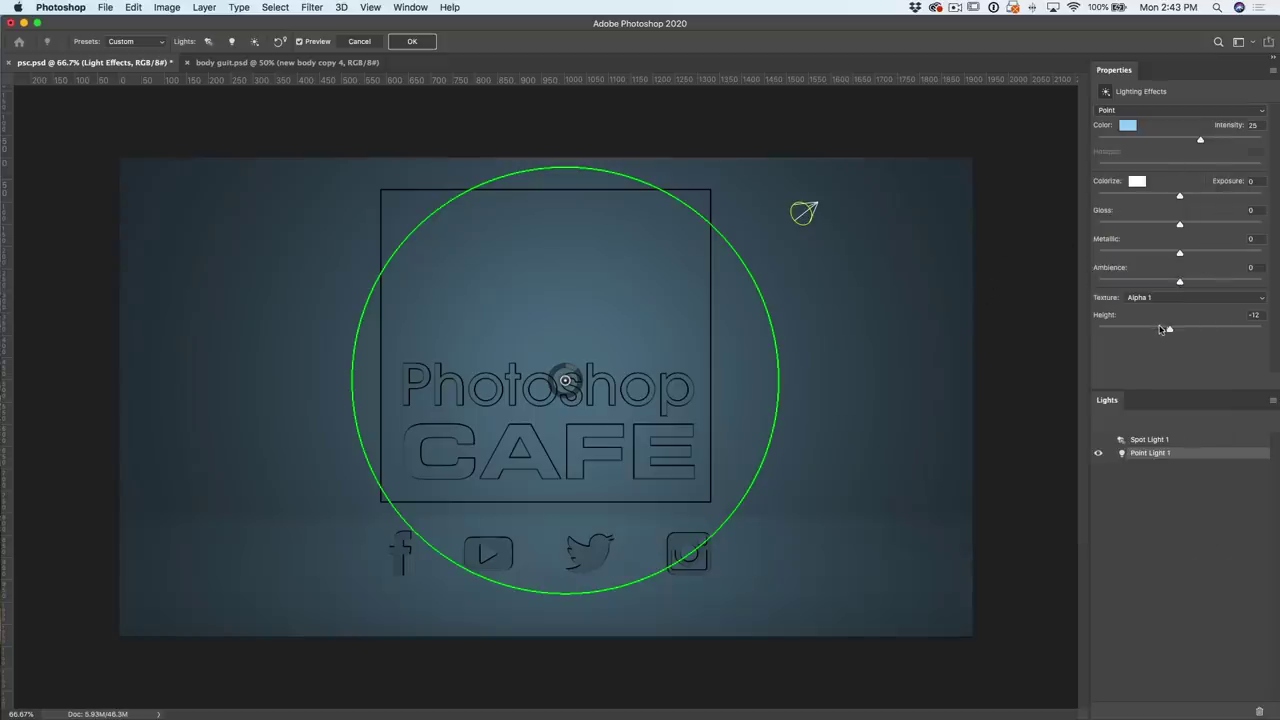
- Set texture height to 32, move the light right, raise Ambience to 10 and Exposure, and apply
left_click_drag(1167, 331, 1113, 334)
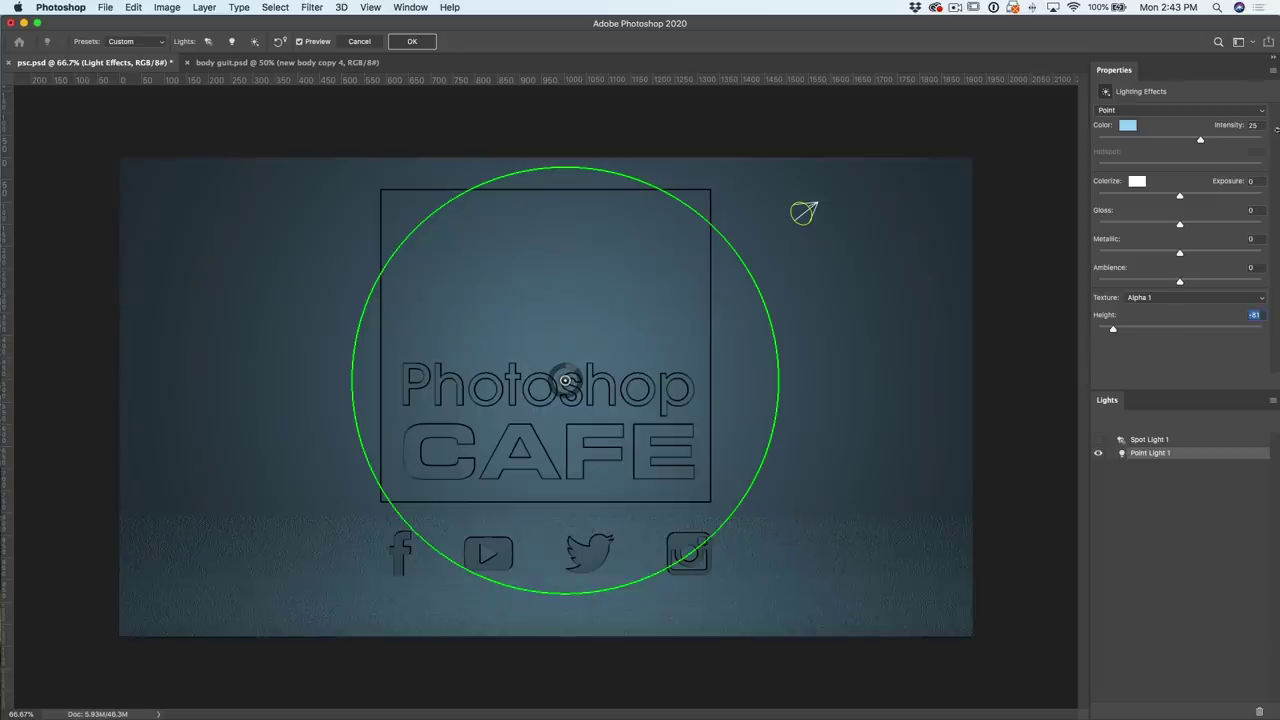
left_click_drag(1112, 331, 1205, 329)
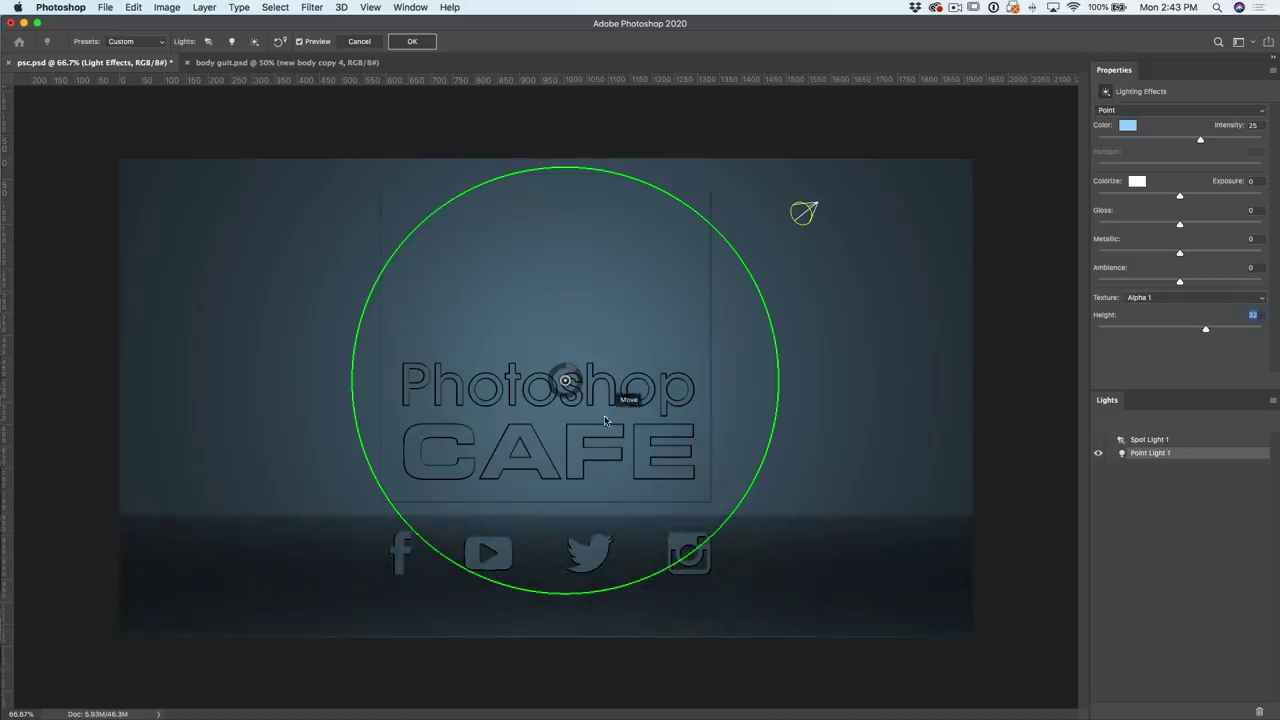
left_click_drag(566, 381, 826, 327)
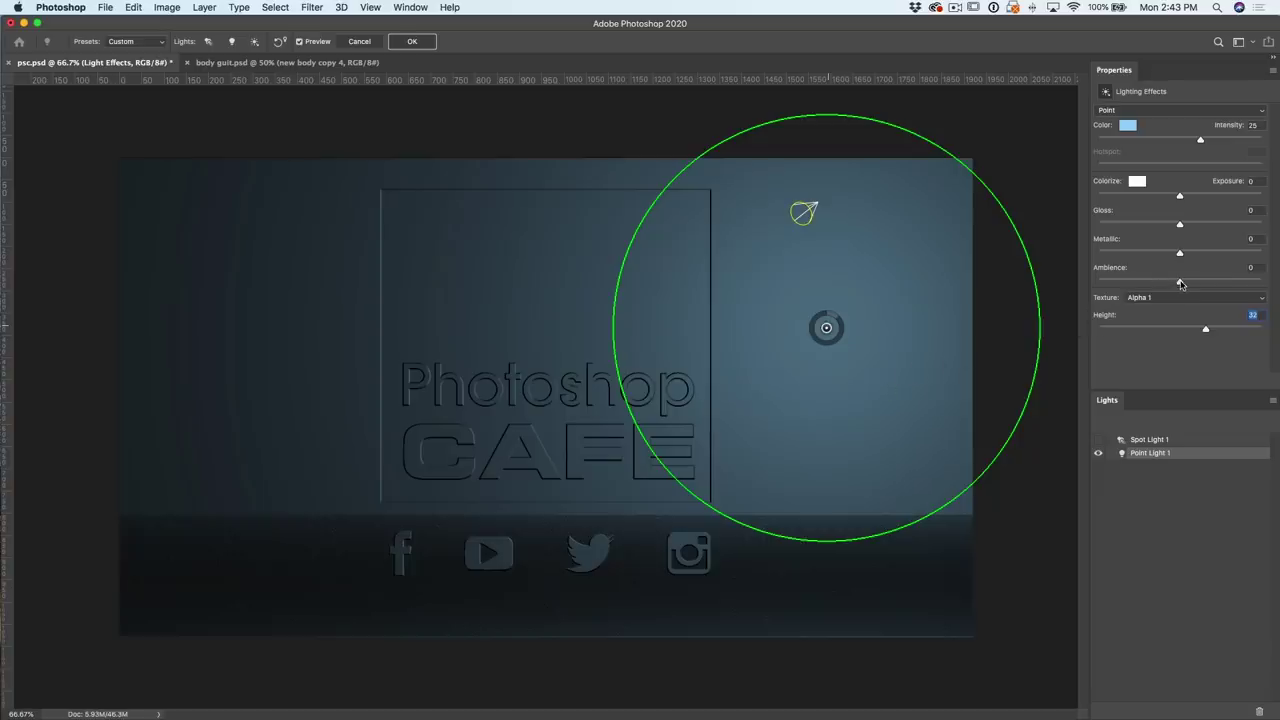
left_click_drag(1182, 284, 1188, 283)
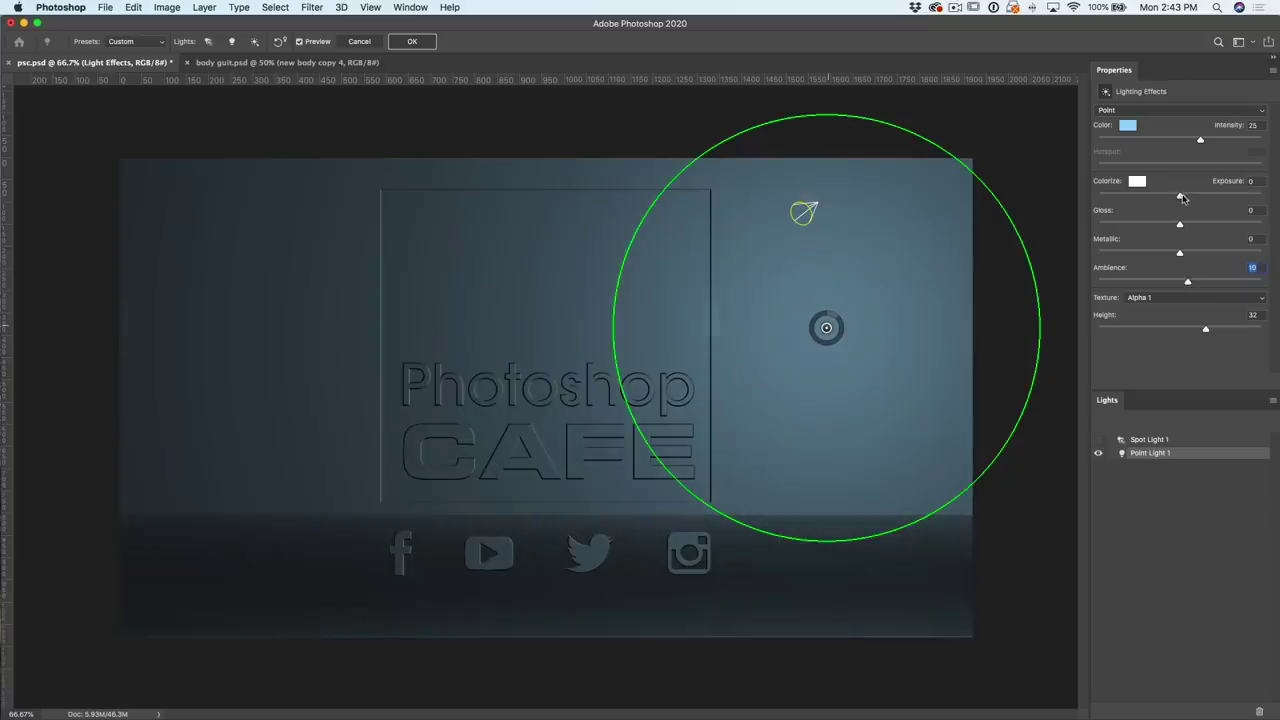
left_click_drag(1191, 196, 1209, 196)
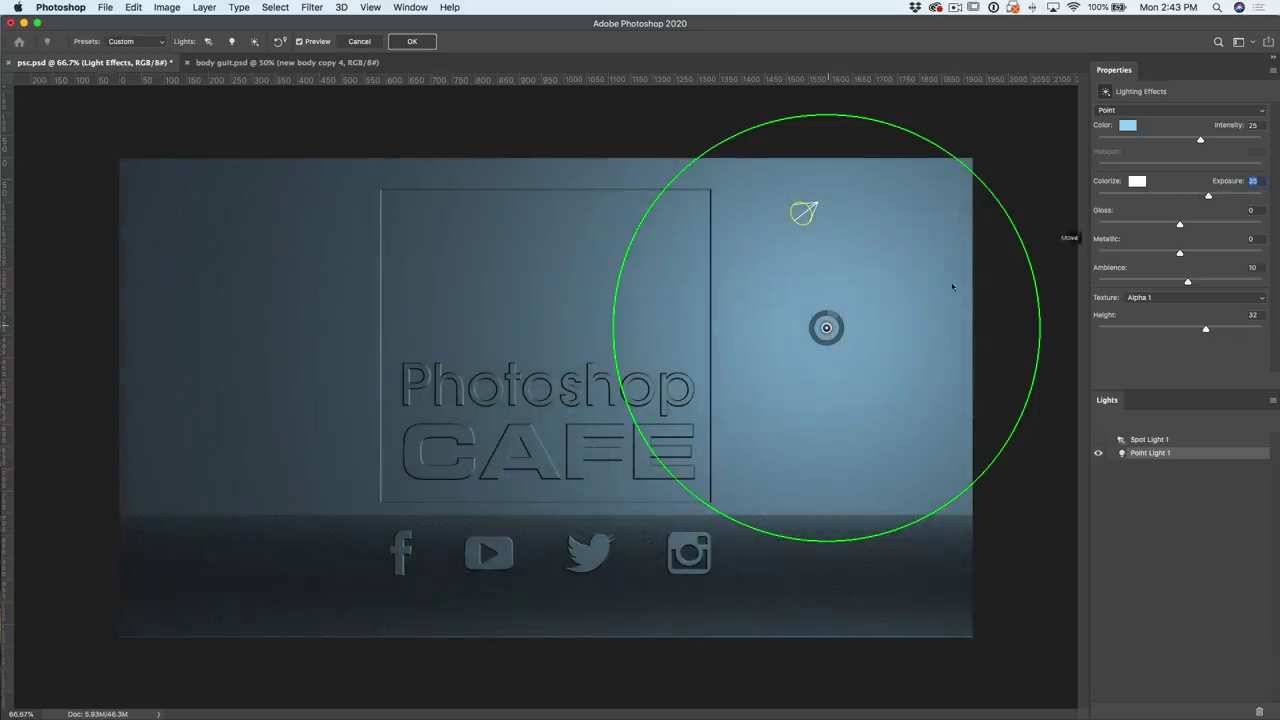
left_click(415, 42)
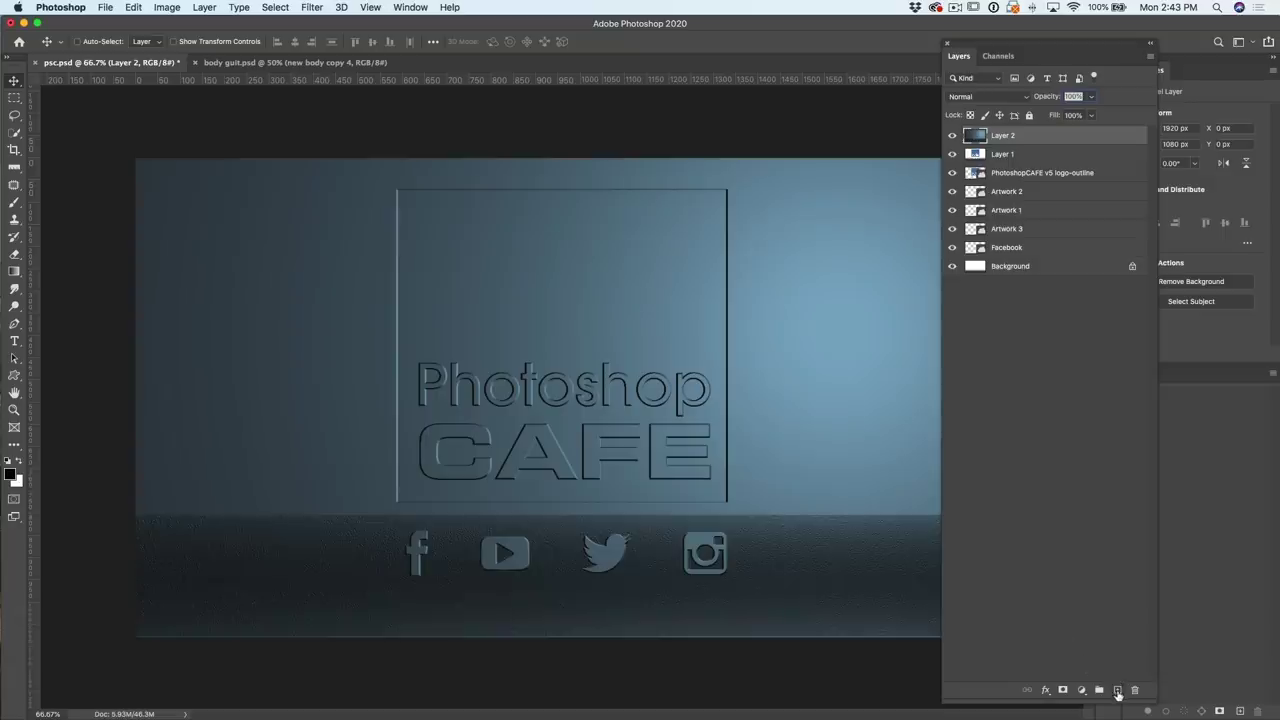
- Add Layer 3 filled with 50% gray and display the Alpha 1 channel's logo mask
left_click(1118, 690)
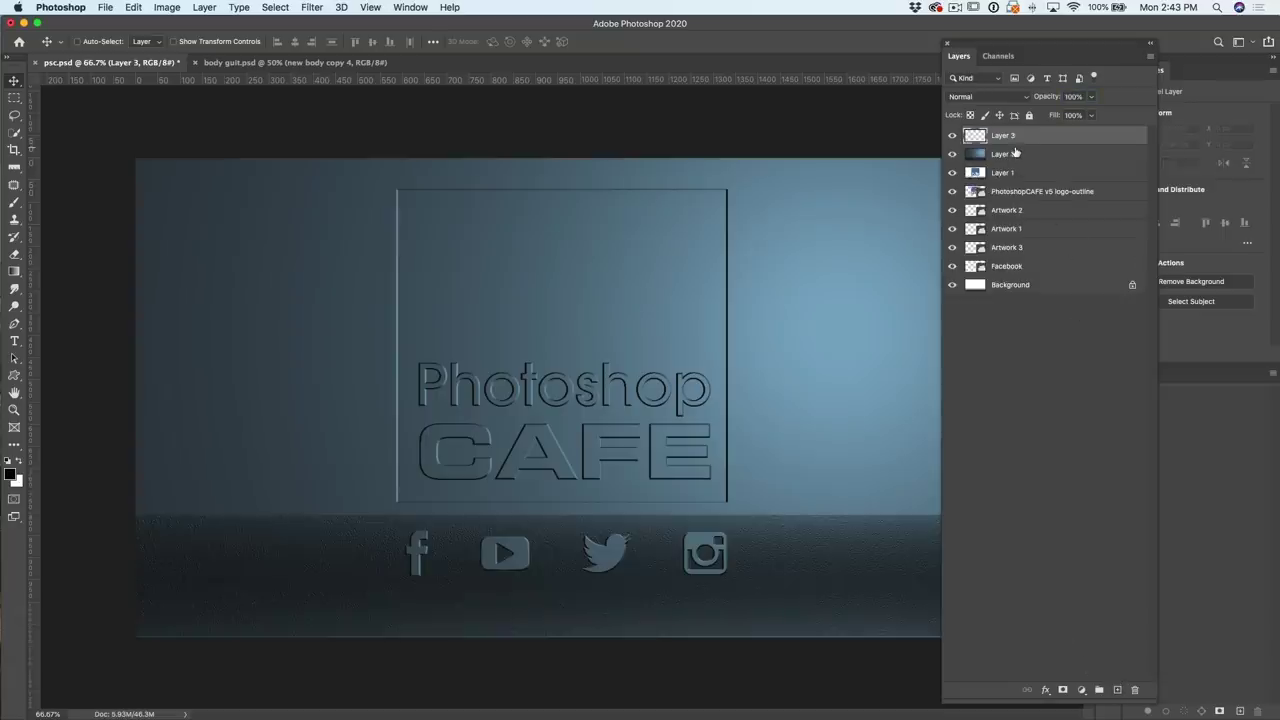
key("shift+BackSpace")
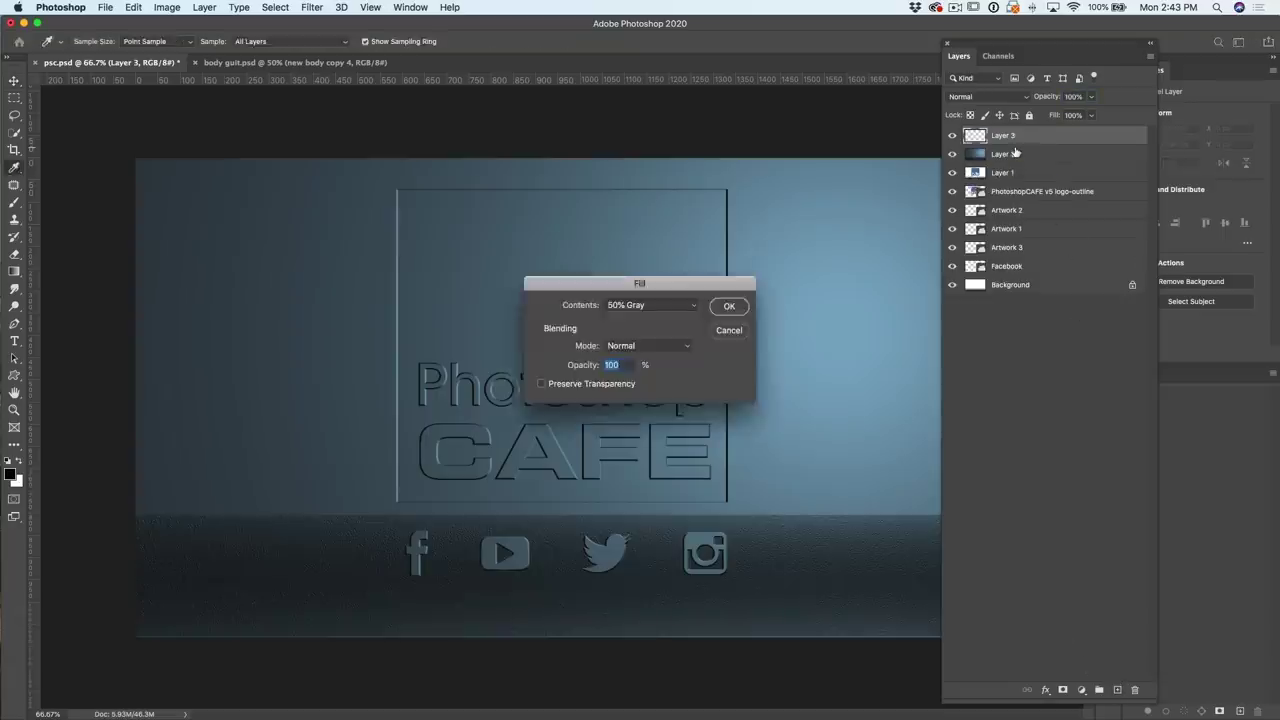
left_click(729, 305)
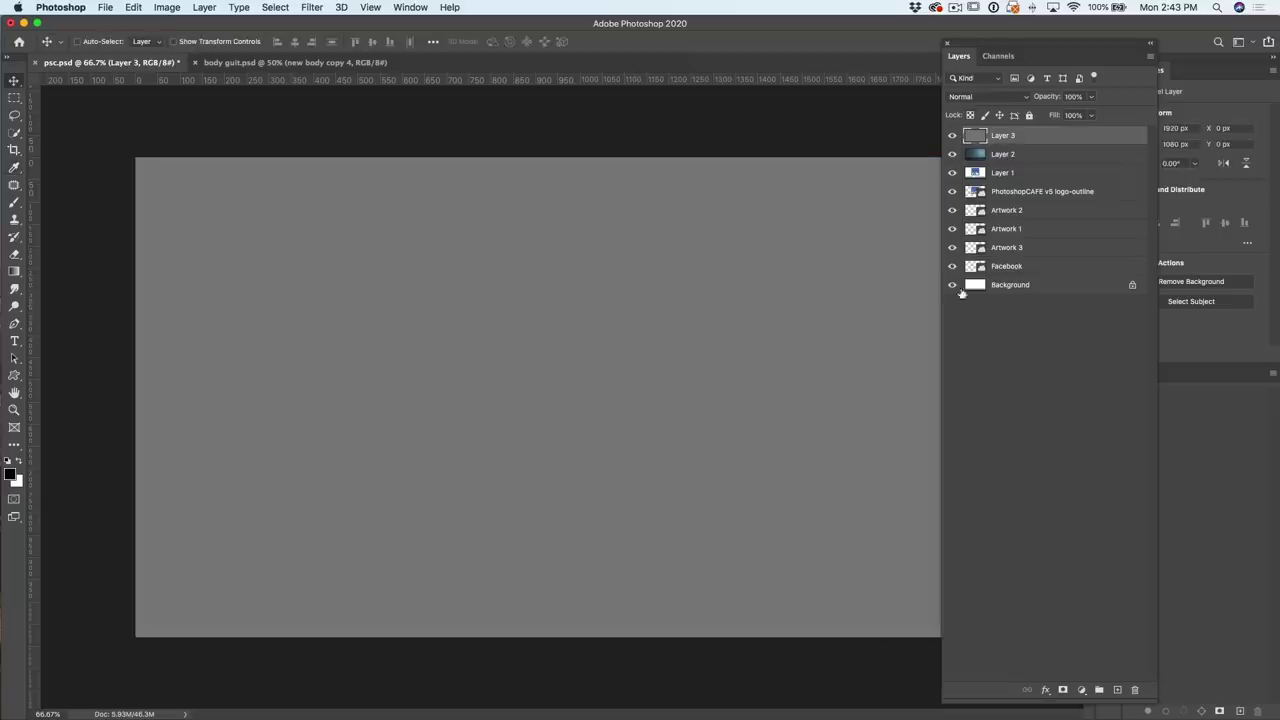
left_click(999, 57)
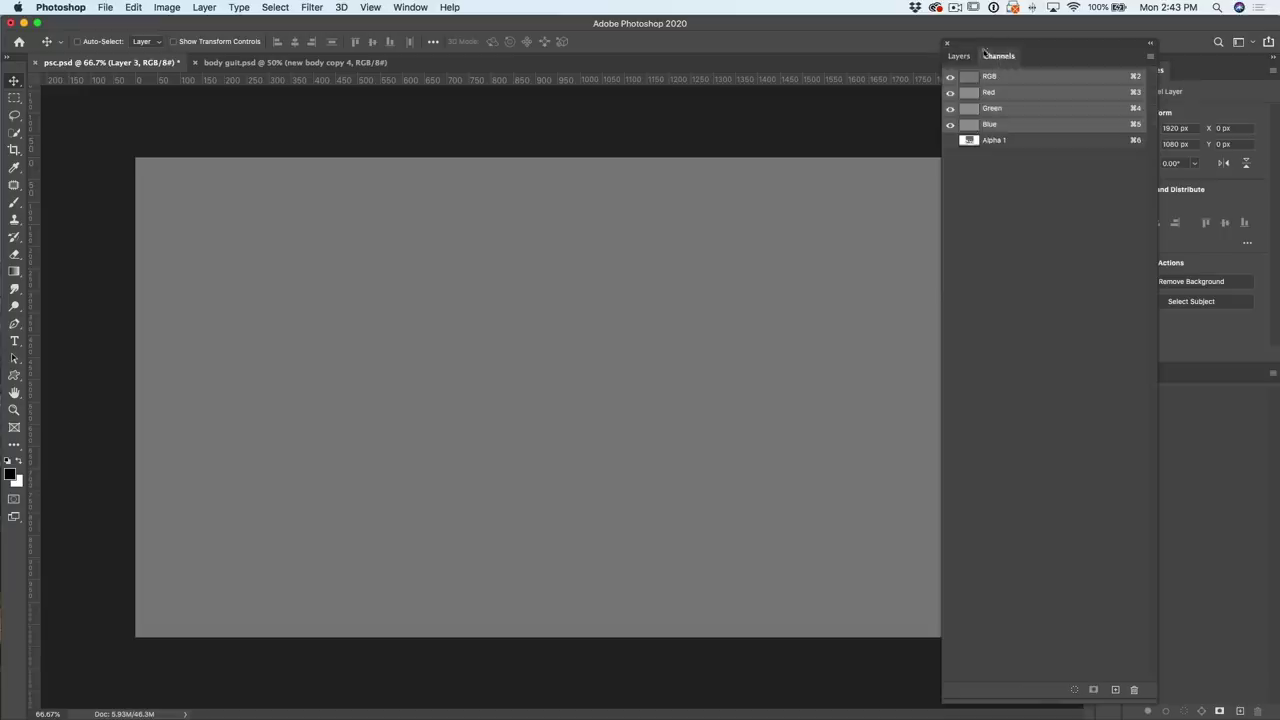
left_click(1014, 140)
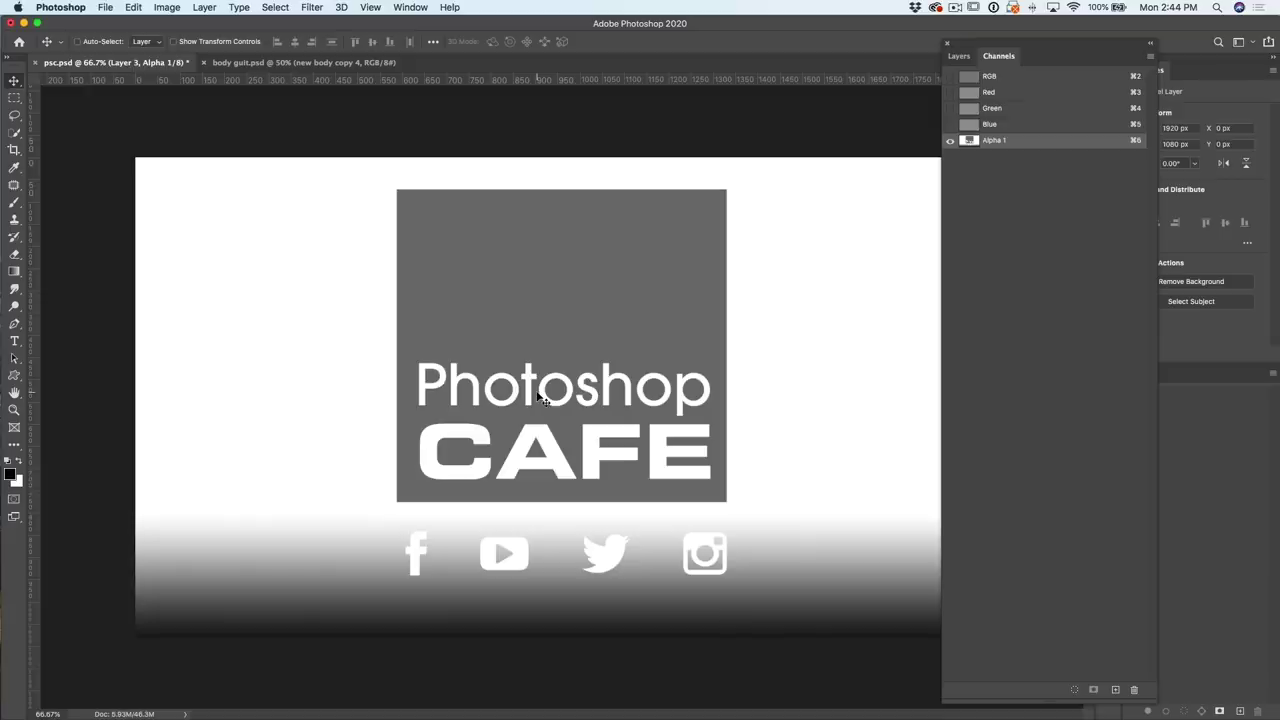
- Select the logo square in Alpha 1, subtracting the lettering area from the selection
left_click(14, 97)
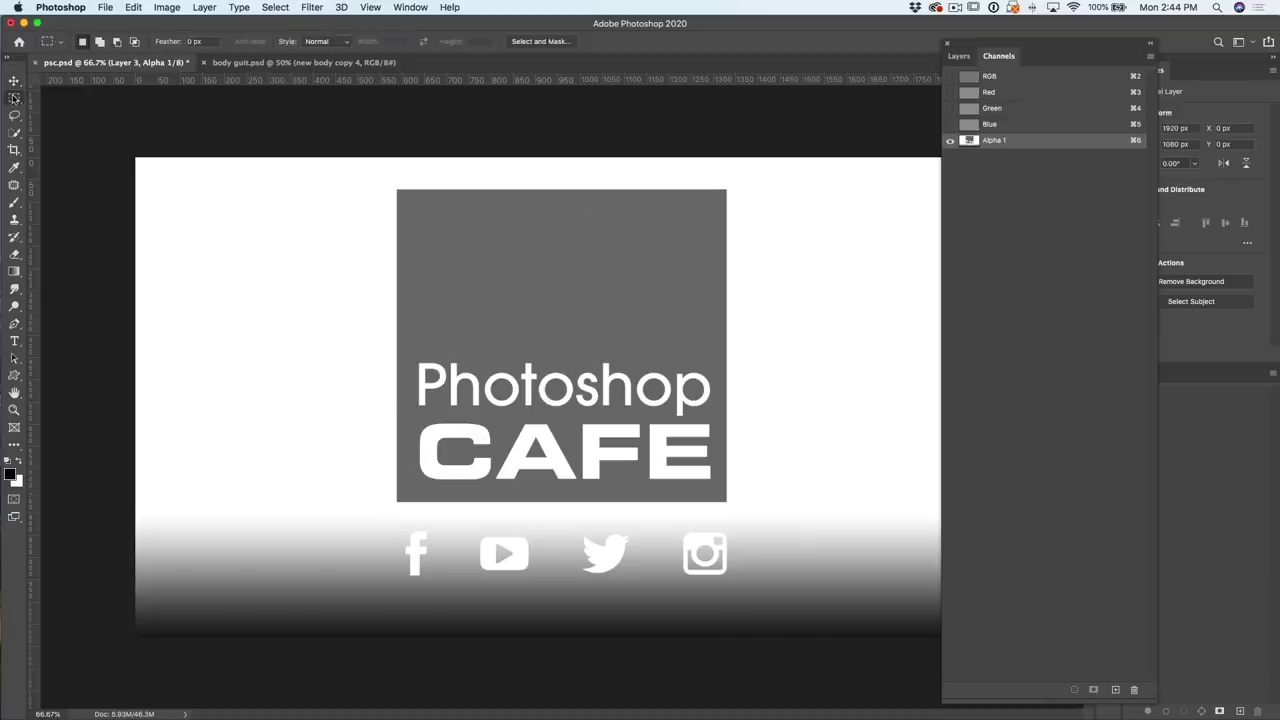
left_click_drag(340, 172, 766, 509)
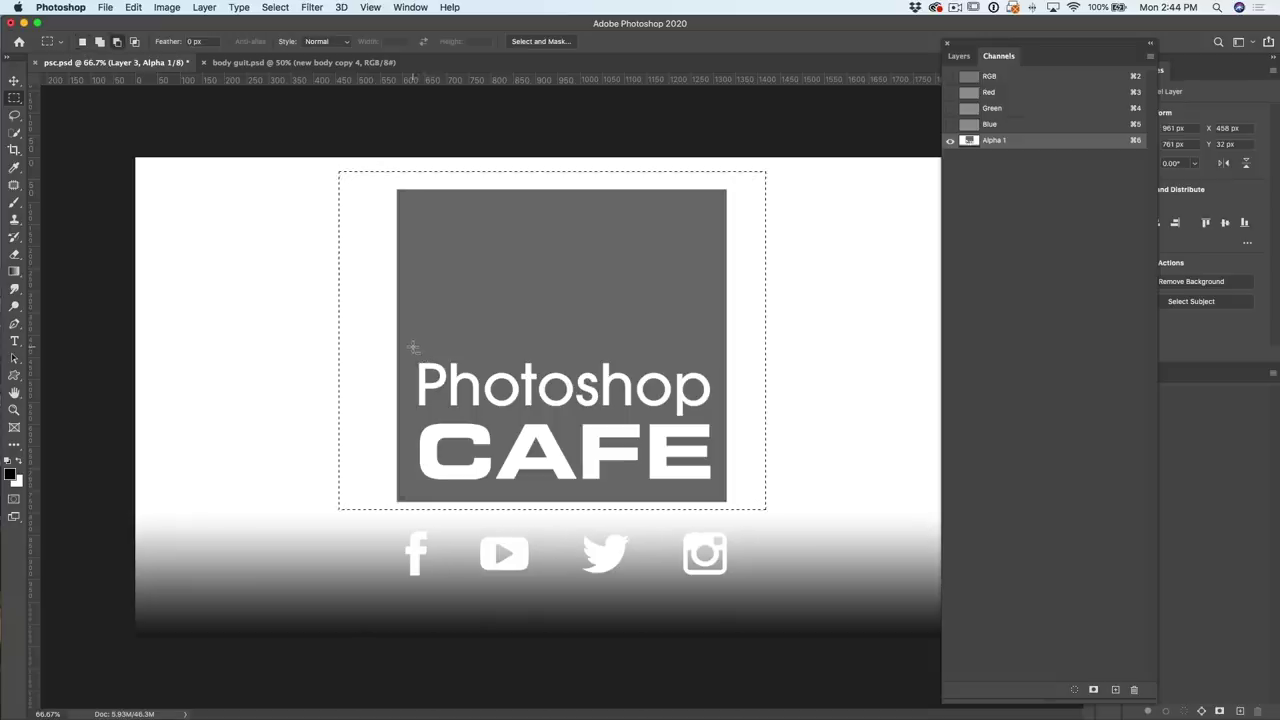
left_click_drag(410, 348, 719, 487)
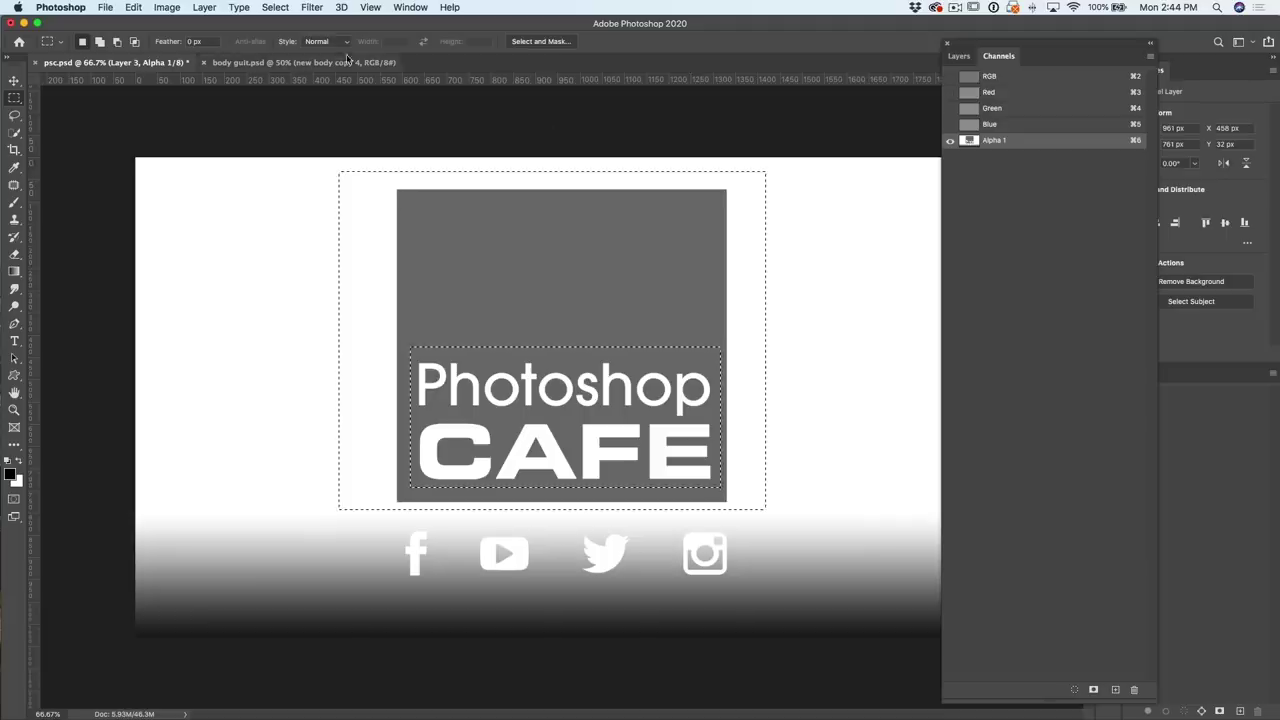
- Apply a 7.6 px Gaussian Blur to the selected square edges, then deselect
left_click(318, 9)
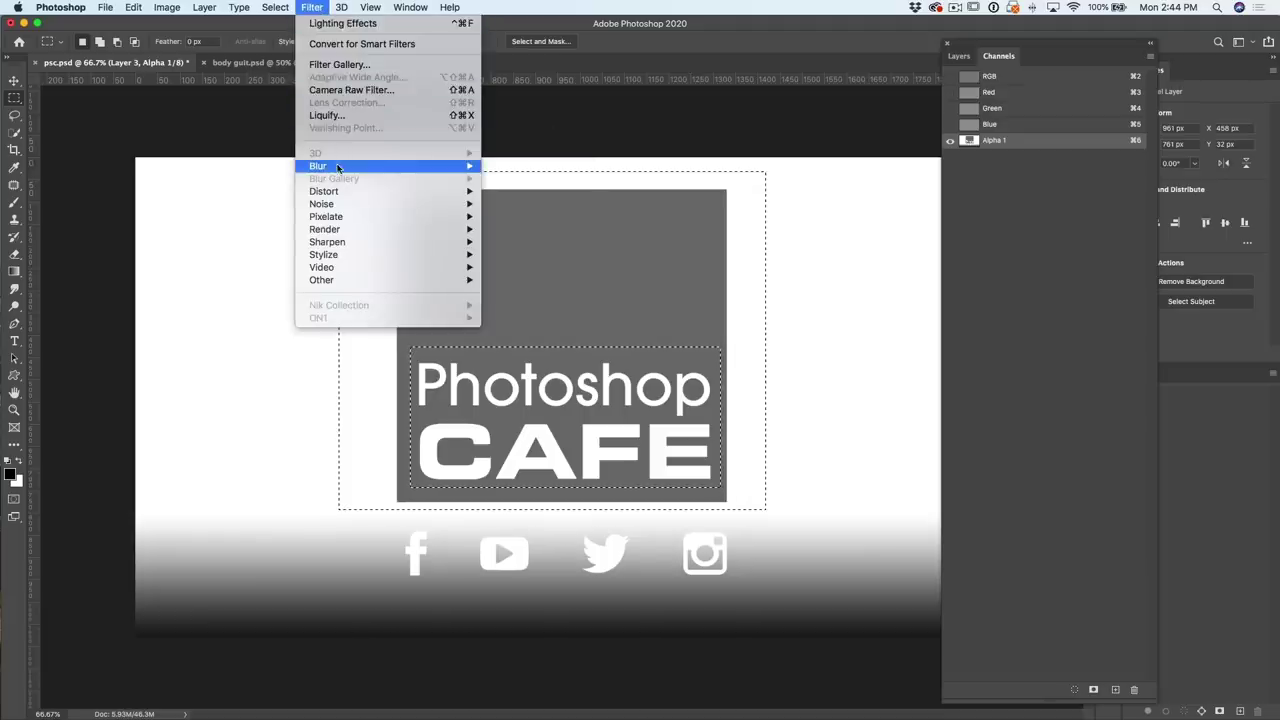
mouse_move(340, 166)
left_click(533, 217)
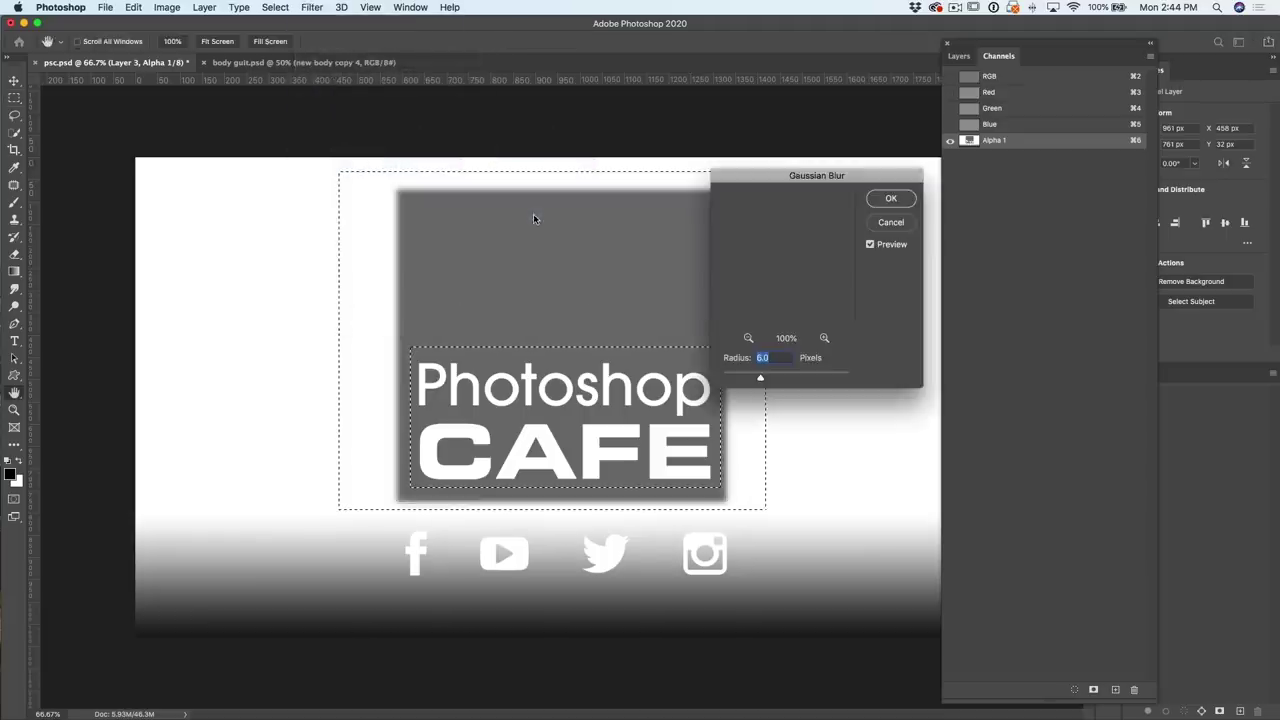
left_click_drag(743, 184, 895, 150)
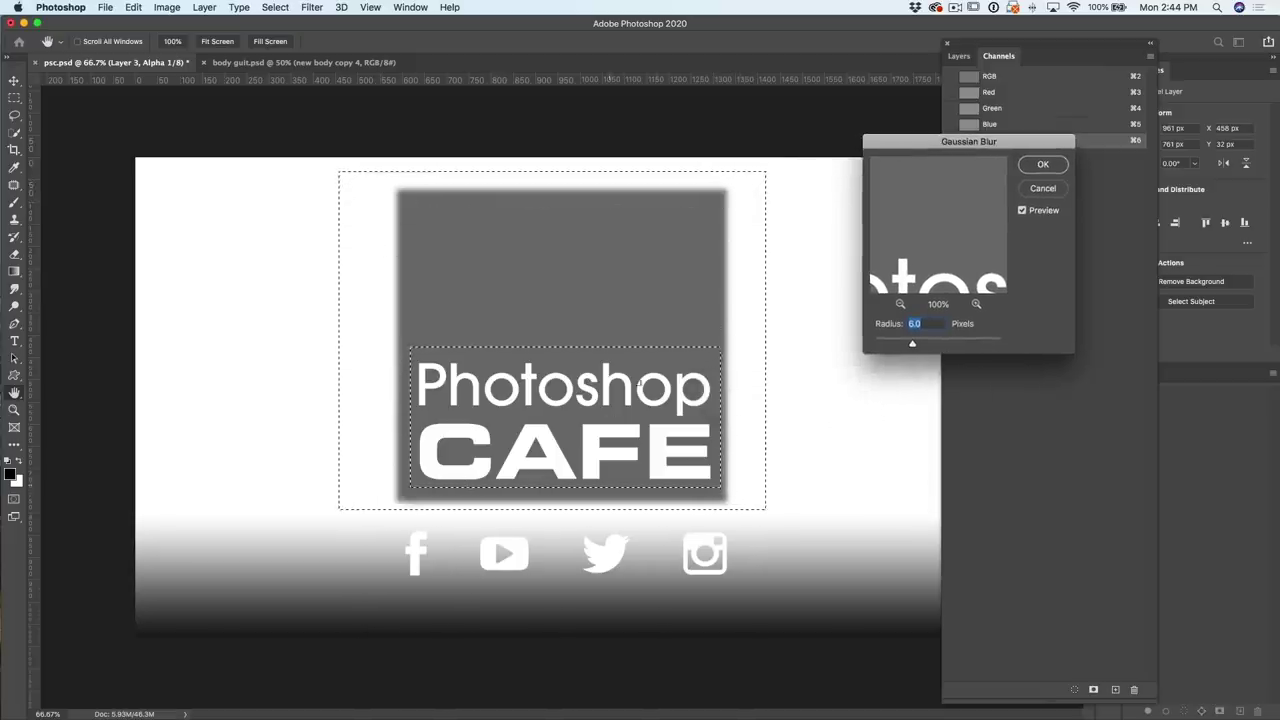
left_click_drag(909, 345, 919, 344)
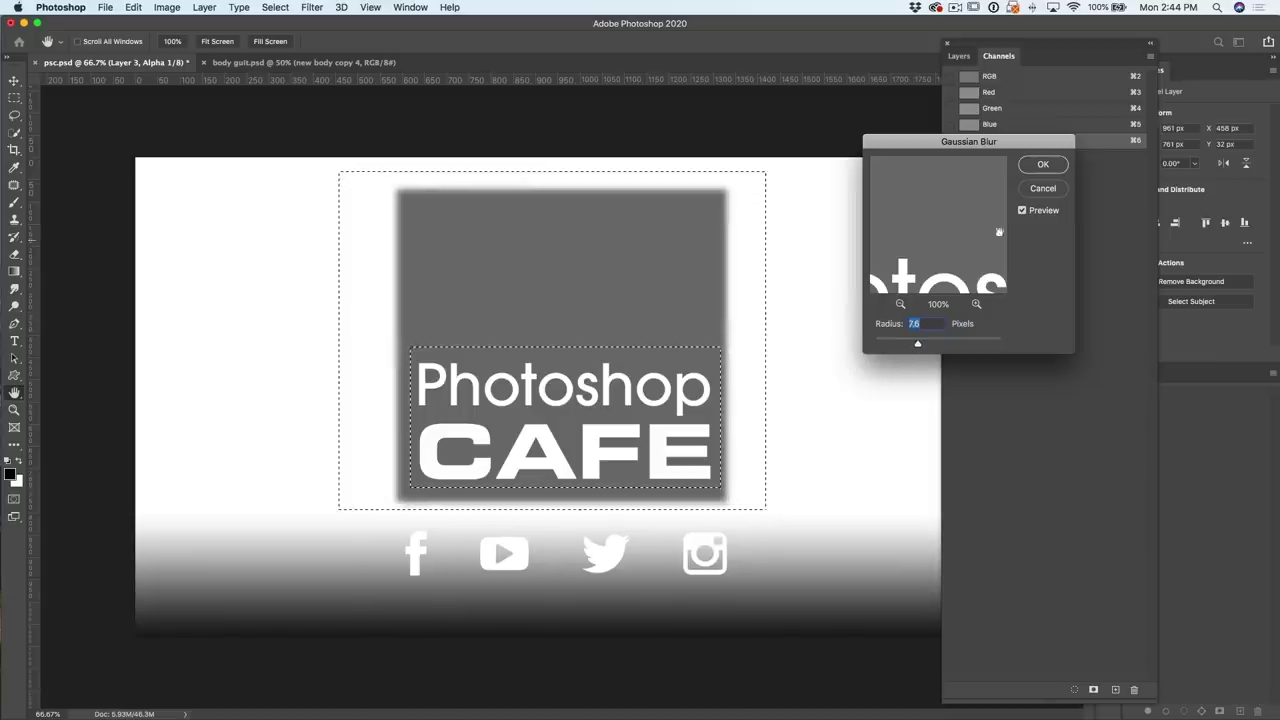
left_click(1043, 164)
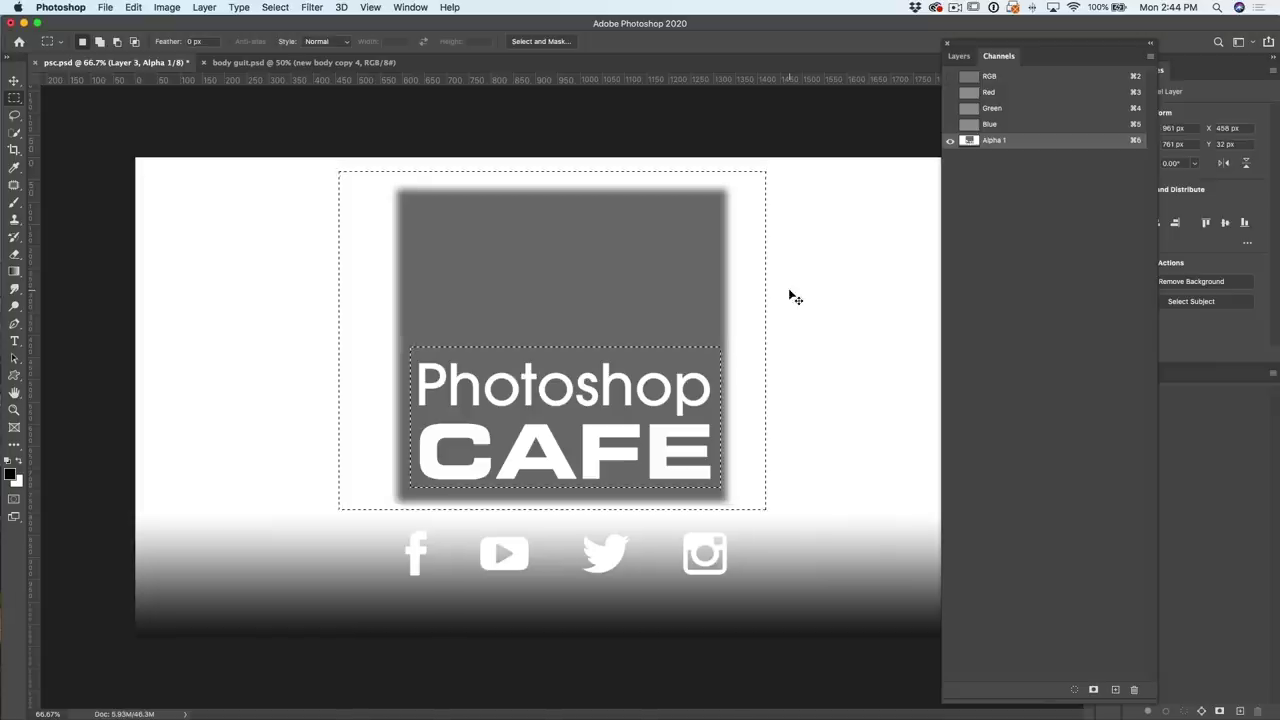
key("super+d")
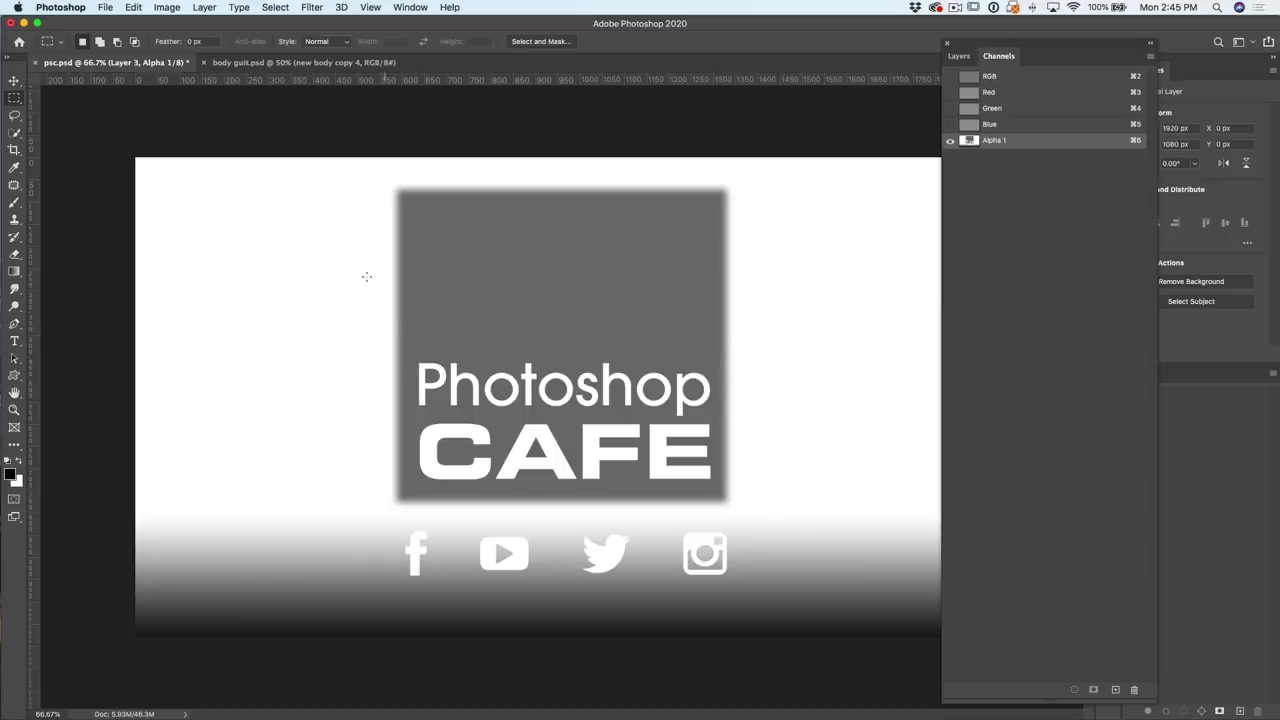
- Switch to the Move tool and RGB composite, then launch Lighting Effects on Layer 3
left_click(14, 81)
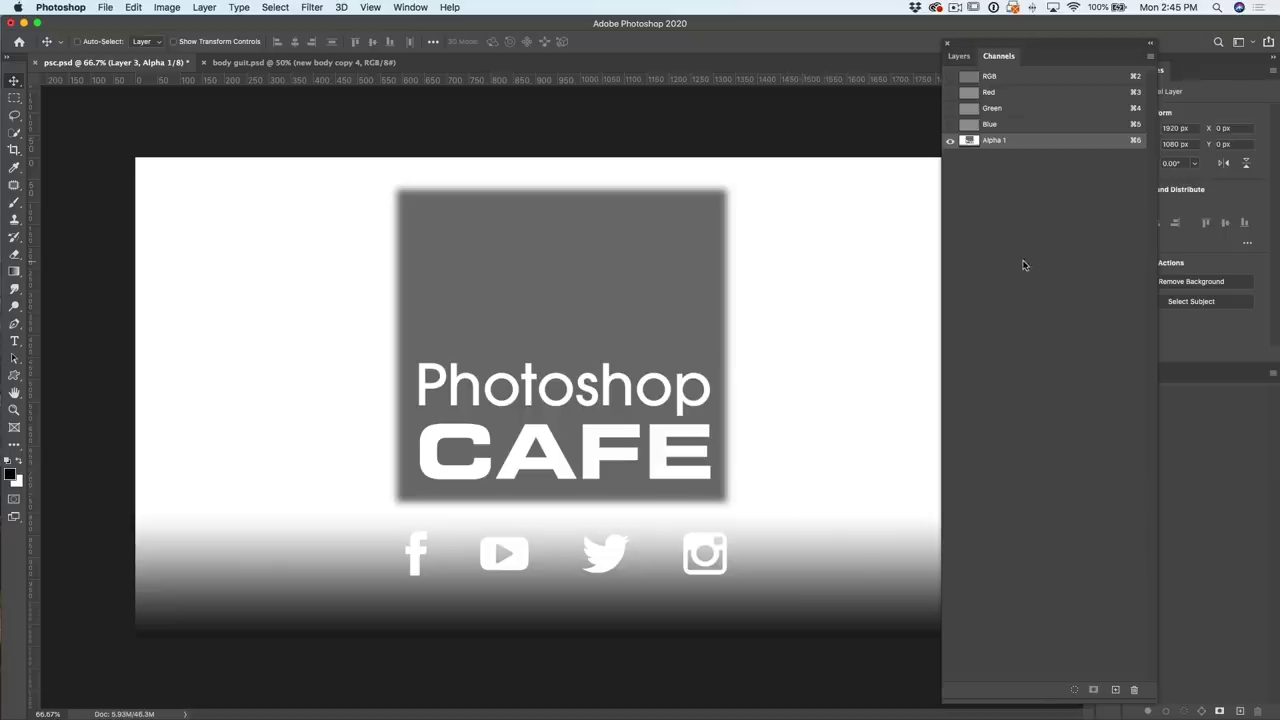
left_click(1058, 84)
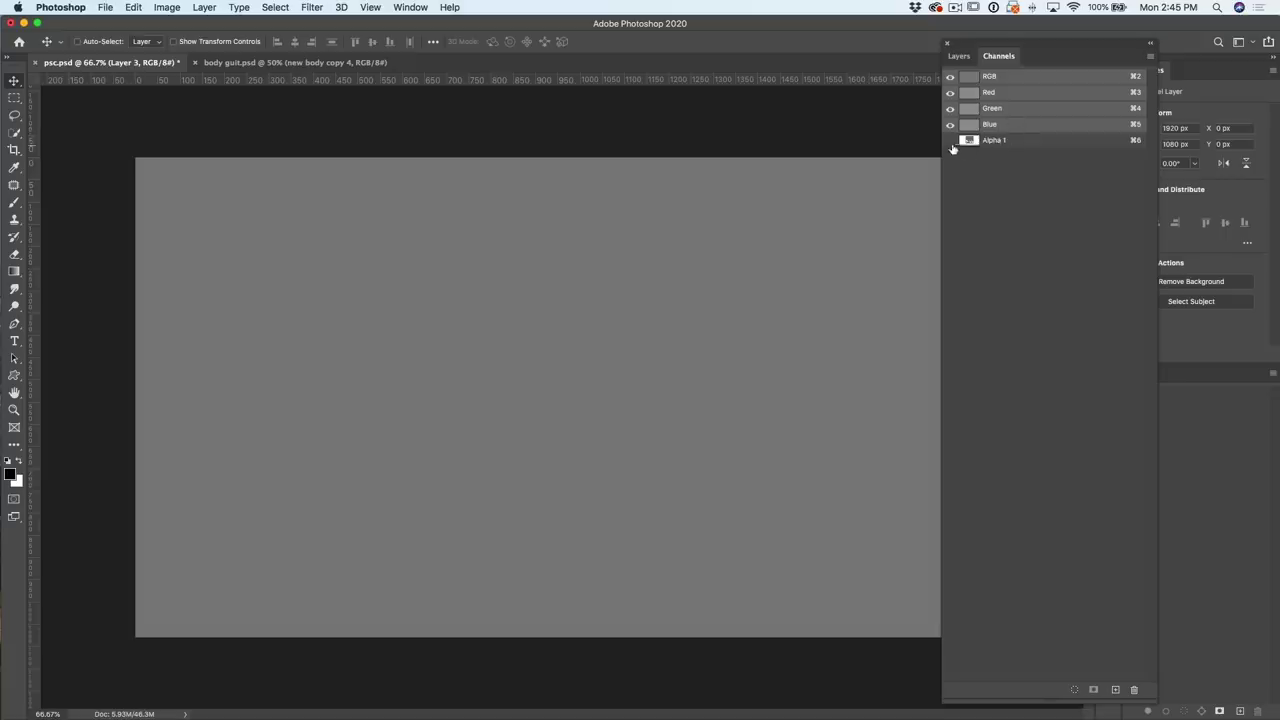
left_click(960, 57)
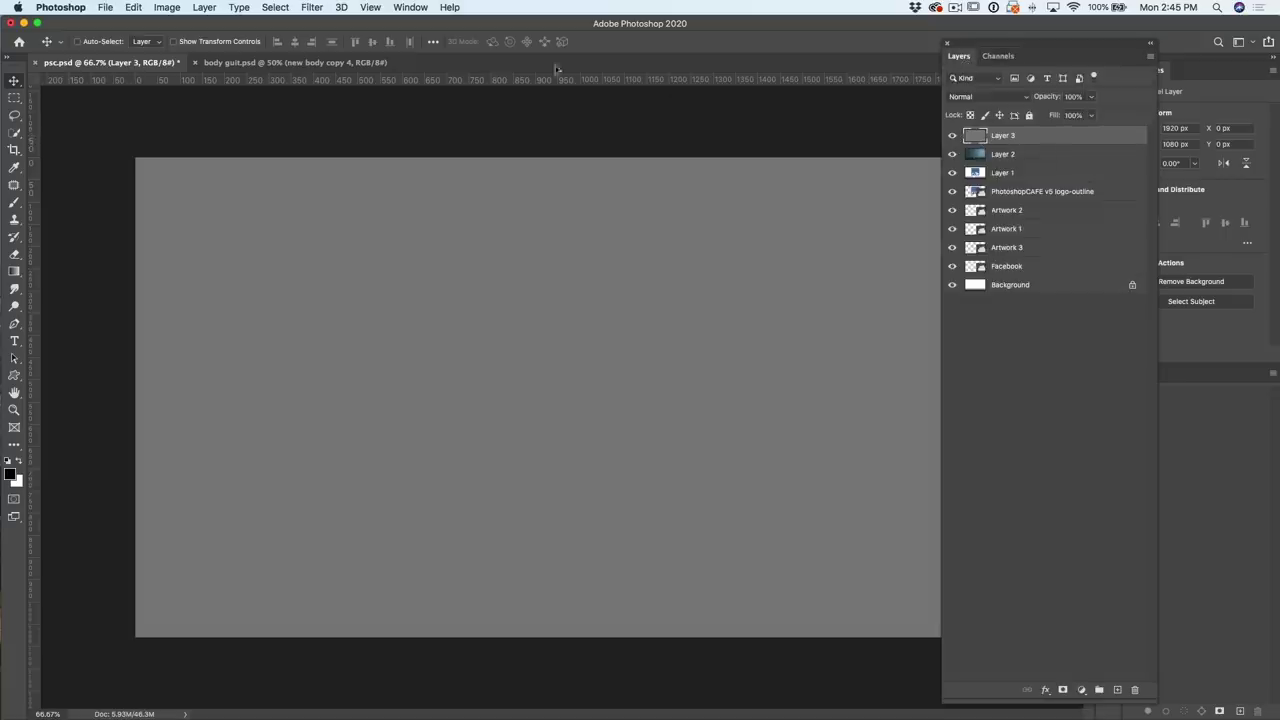
left_click(312, 6)
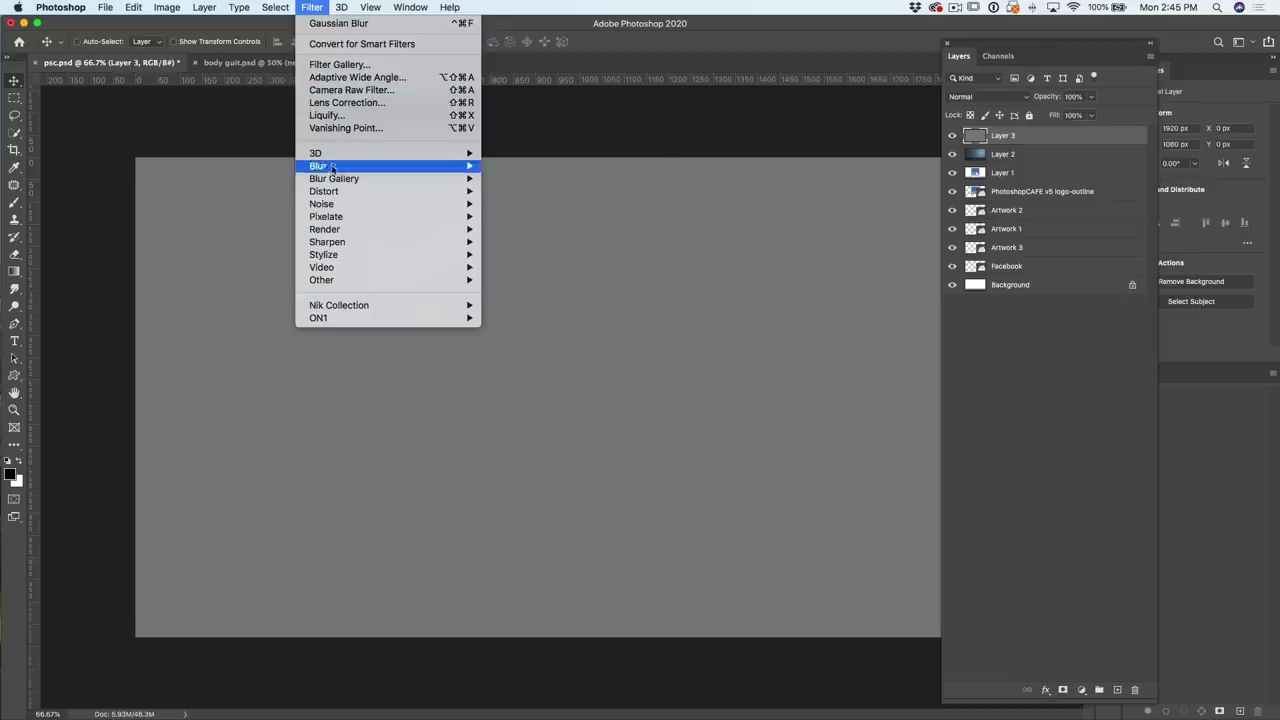
mouse_move(340, 230)
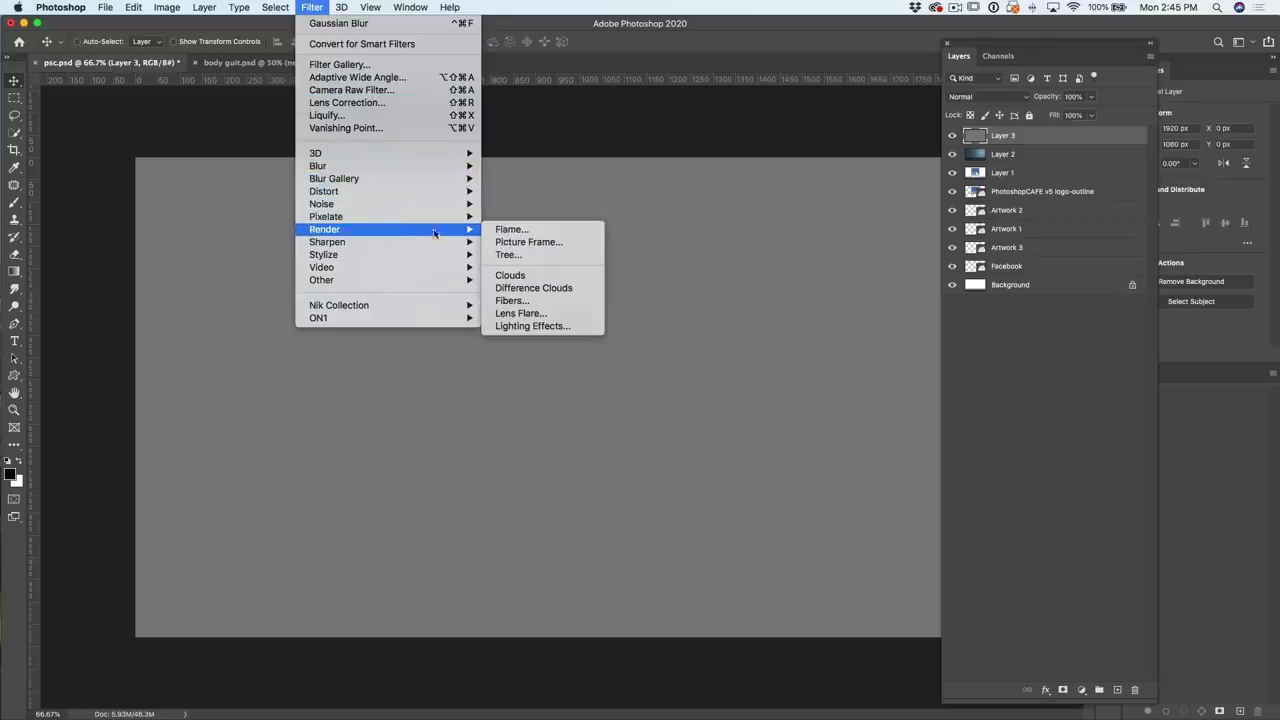
left_click(546, 327)
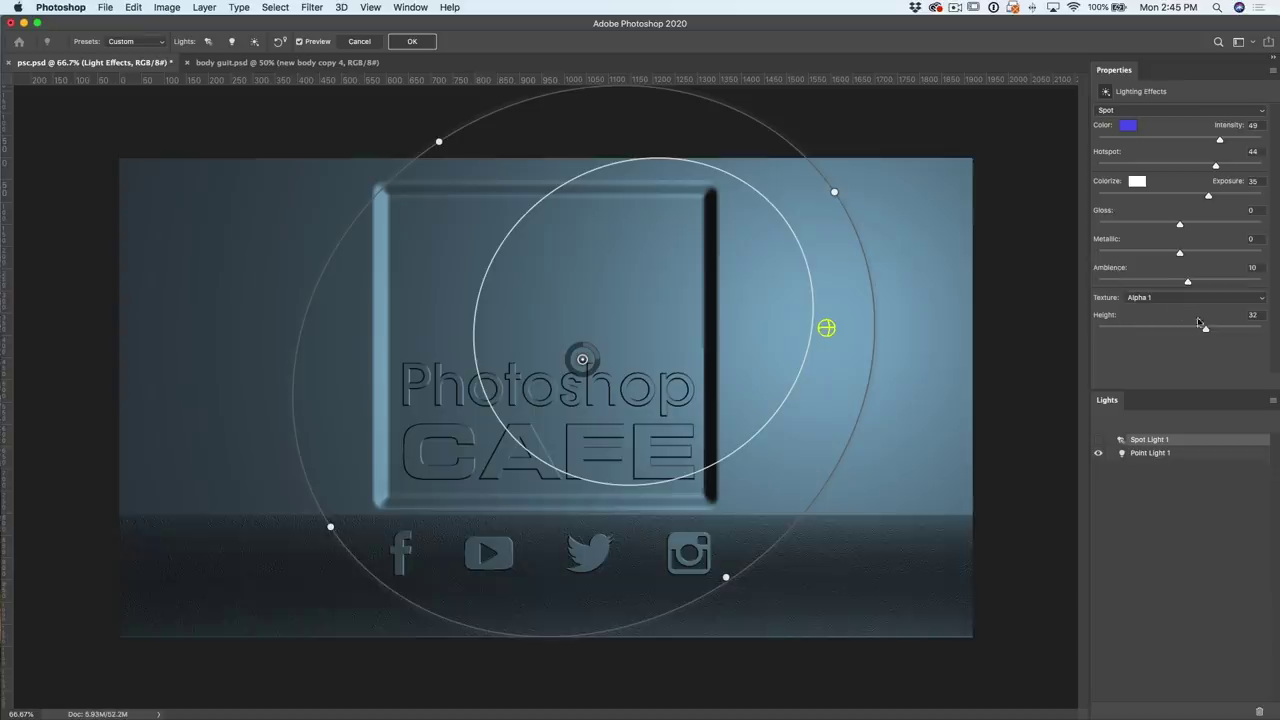
- Lower the Alpha 1 texture height to 5 for a softly bevelled logo square
left_click_drag(1206, 332, 1185, 331)
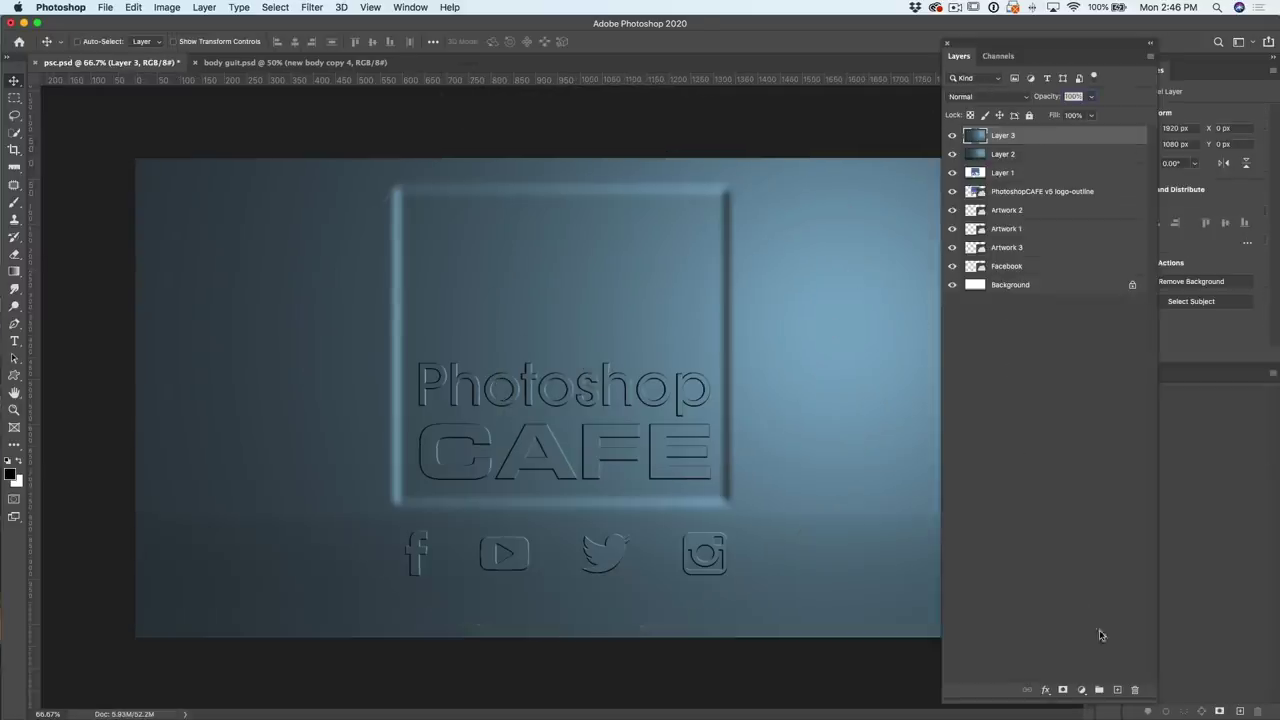
- Add a new top Layer 4 filled with 50% gray and bring up the channels list
left_click(1117, 690)
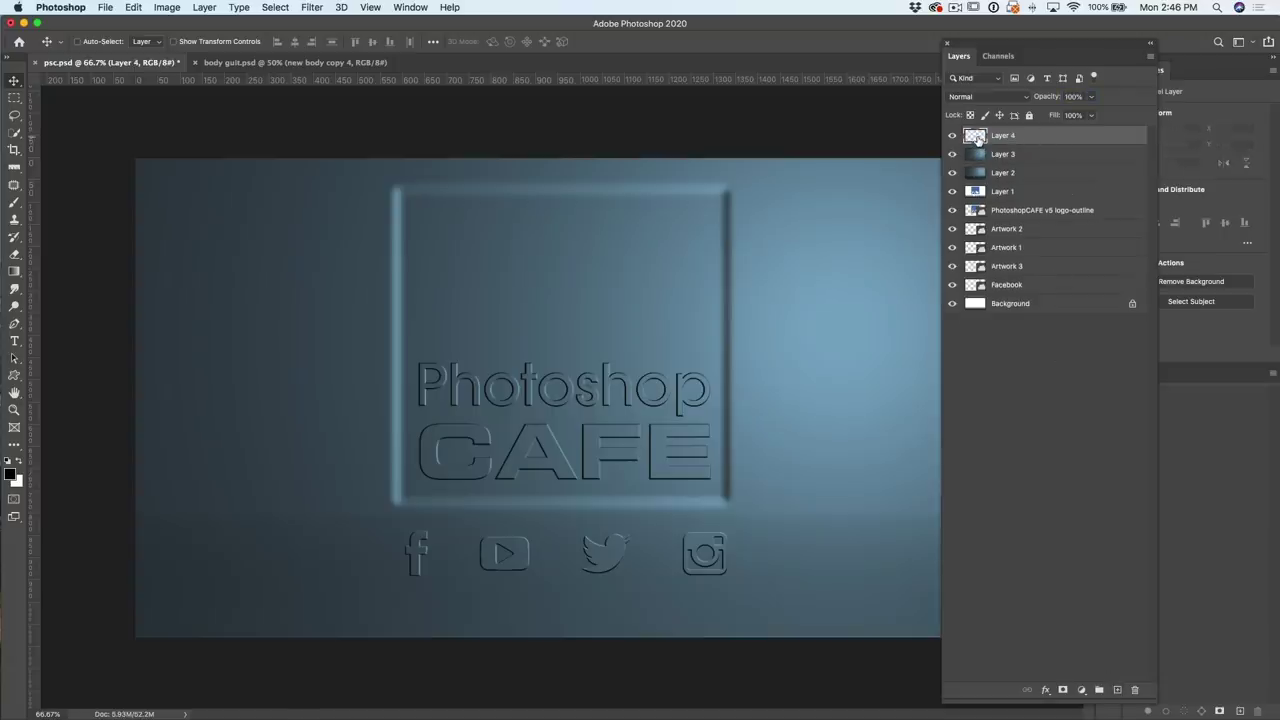
key("shift+BackSpace")
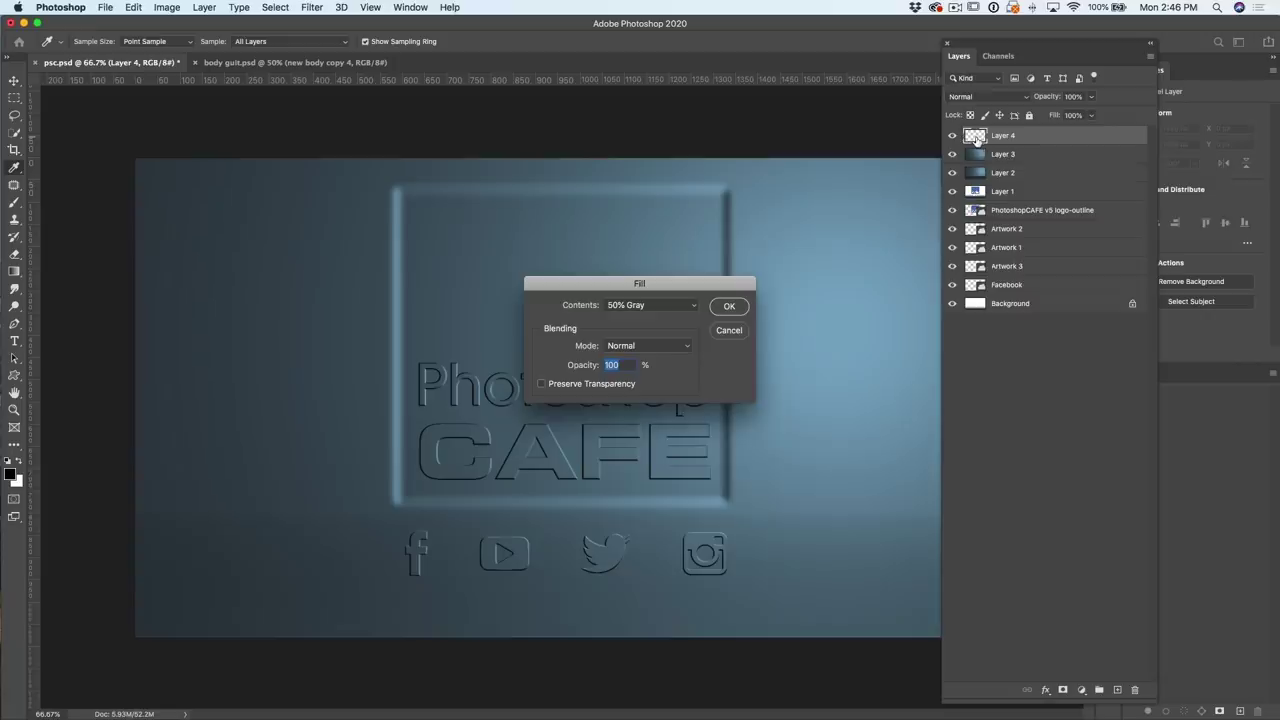
left_click(729, 307)
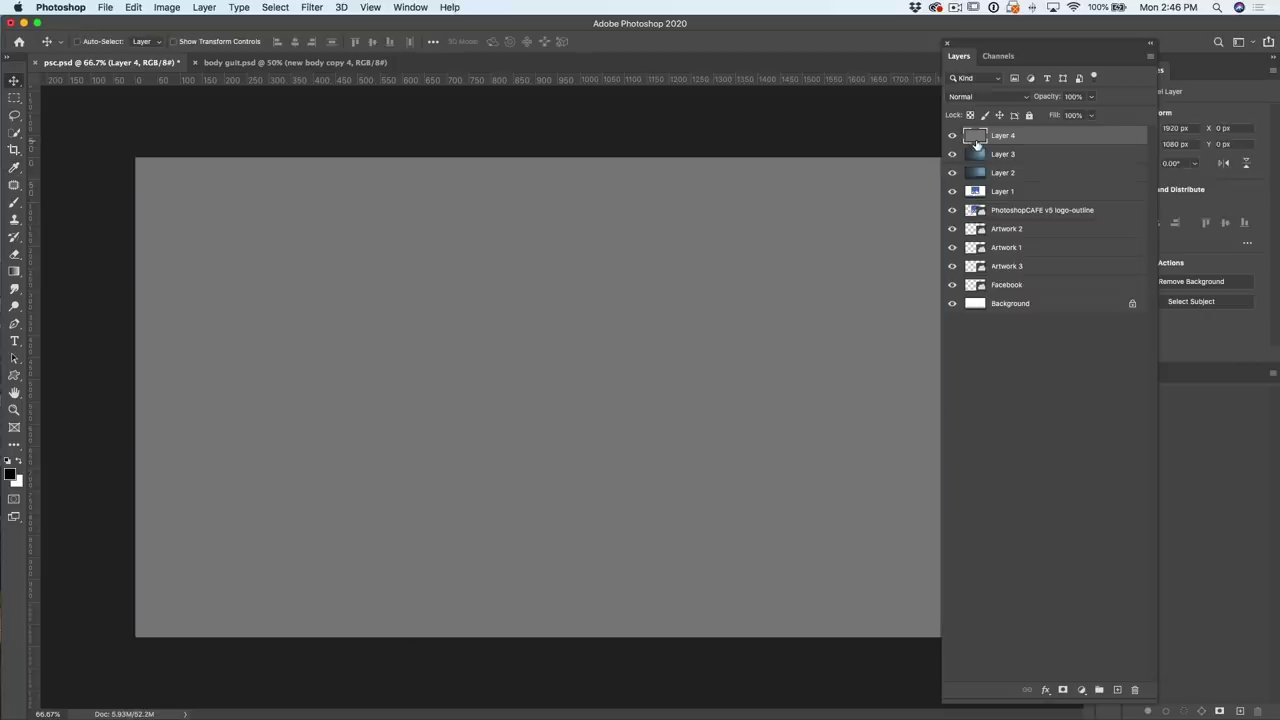
left_click(1003, 58)
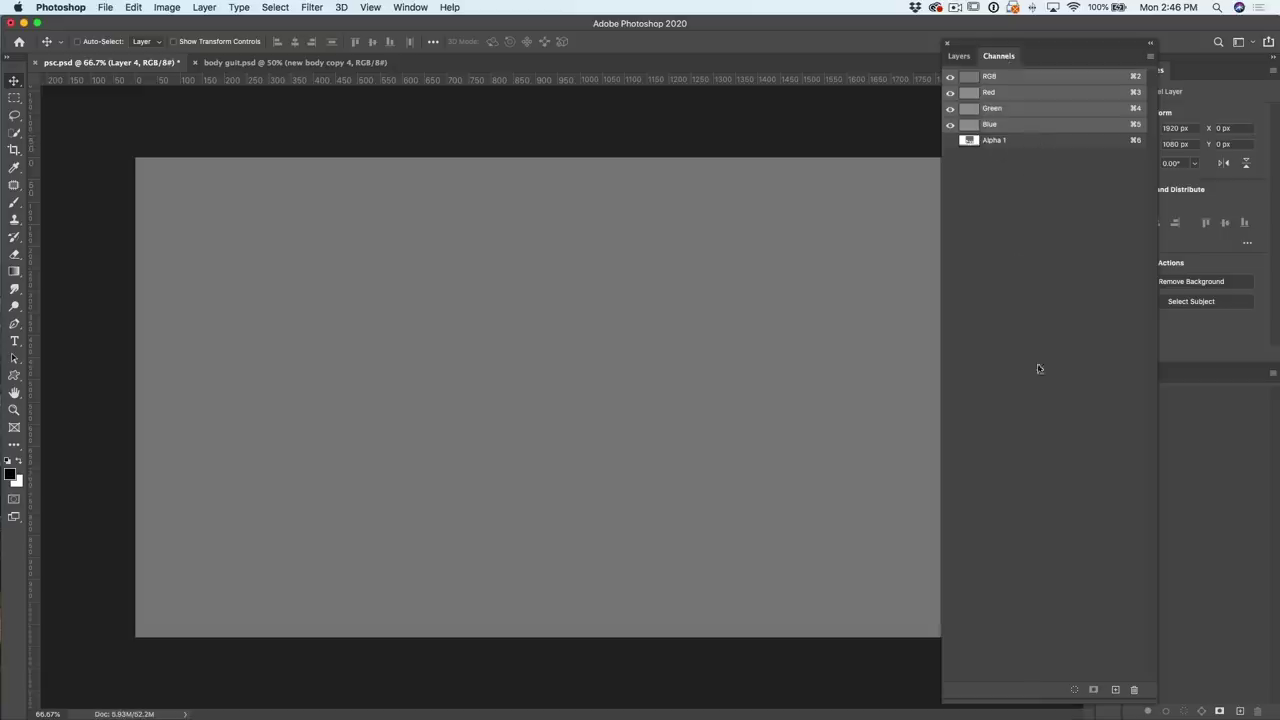
- Create a new alpha channel and name it clouds
left_click(1115, 690)
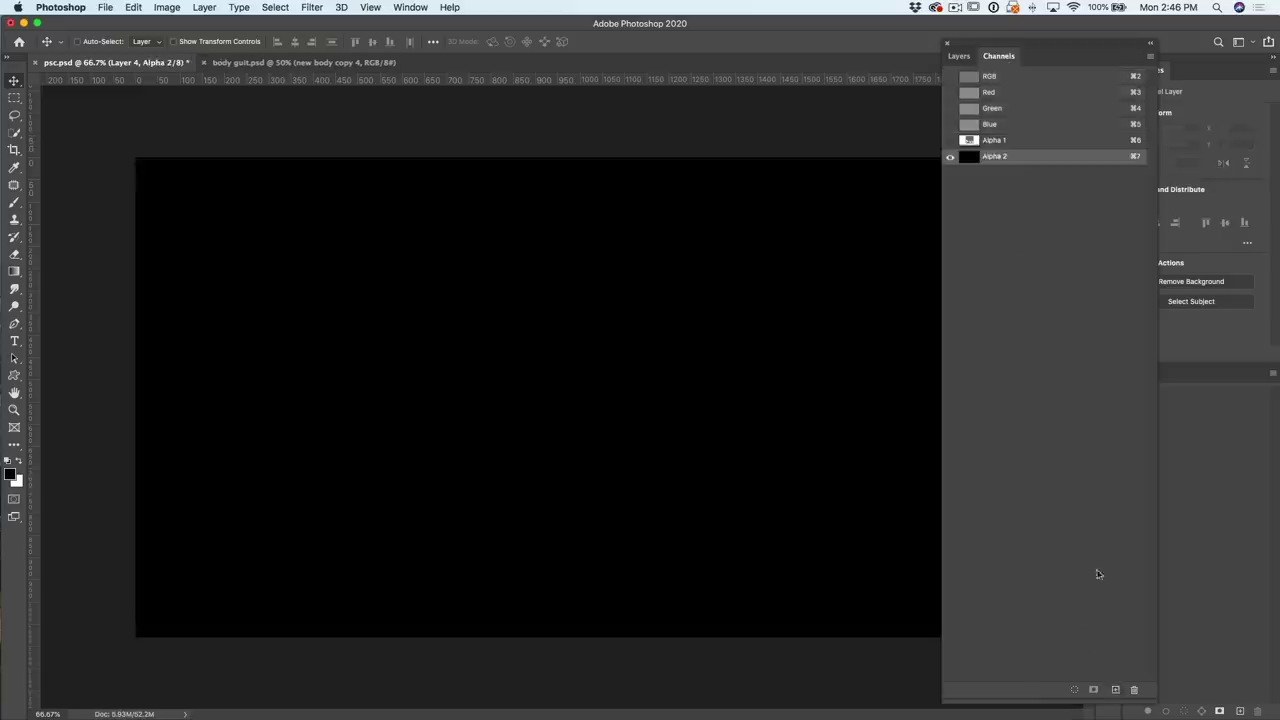
double_click(995, 158)
type("clouds")
key("Return")
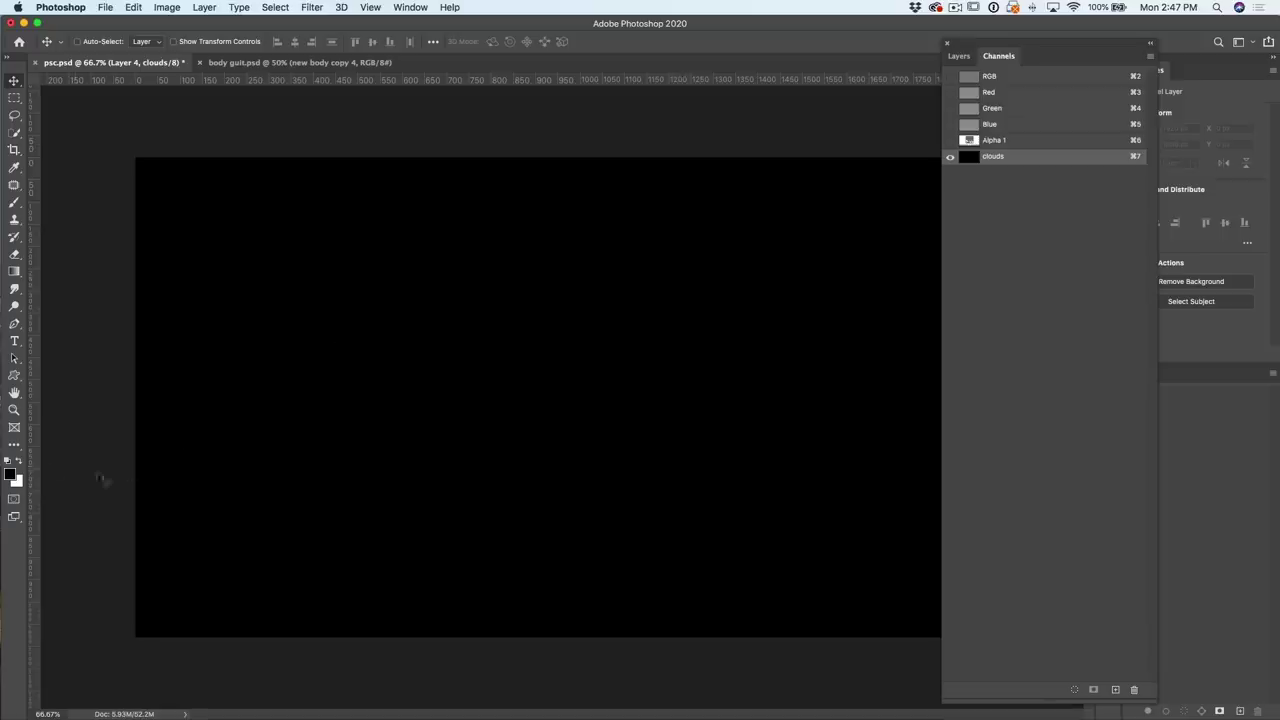
- Render a grayscale Clouds pattern into the clouds channel, then return to the RGB composite
key("x")
left_click(311, 7)
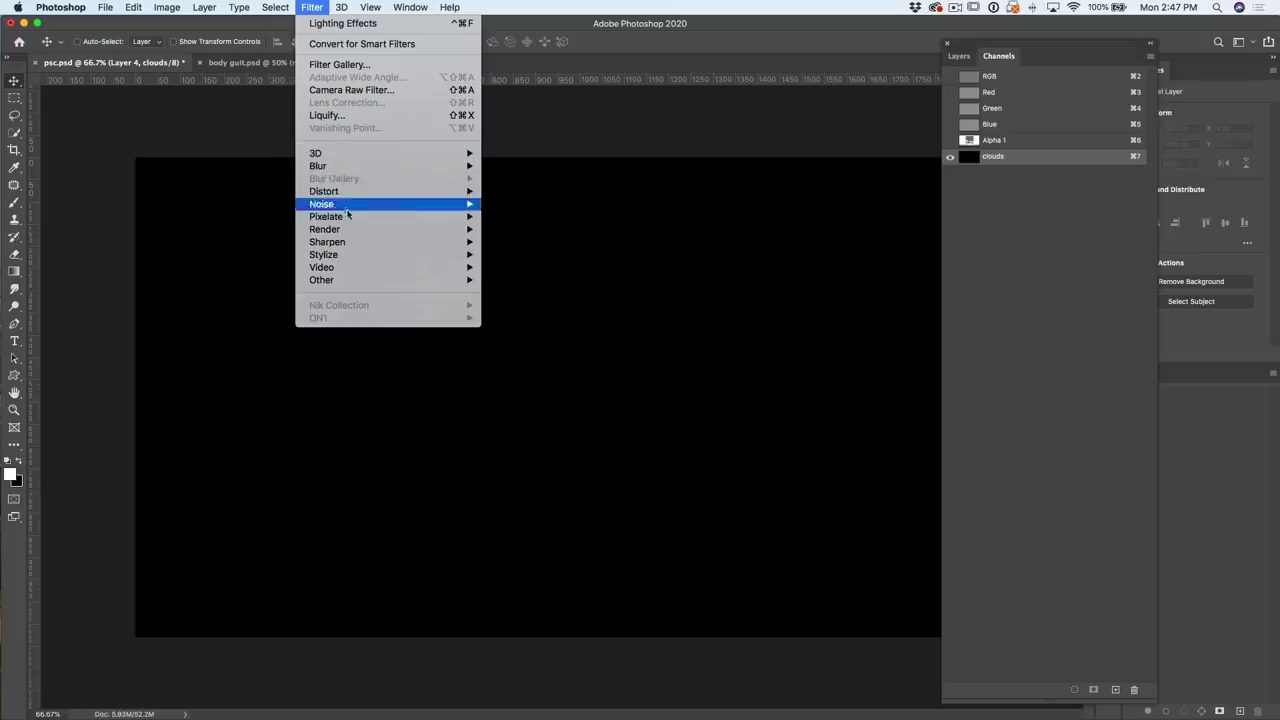
mouse_move(352, 230)
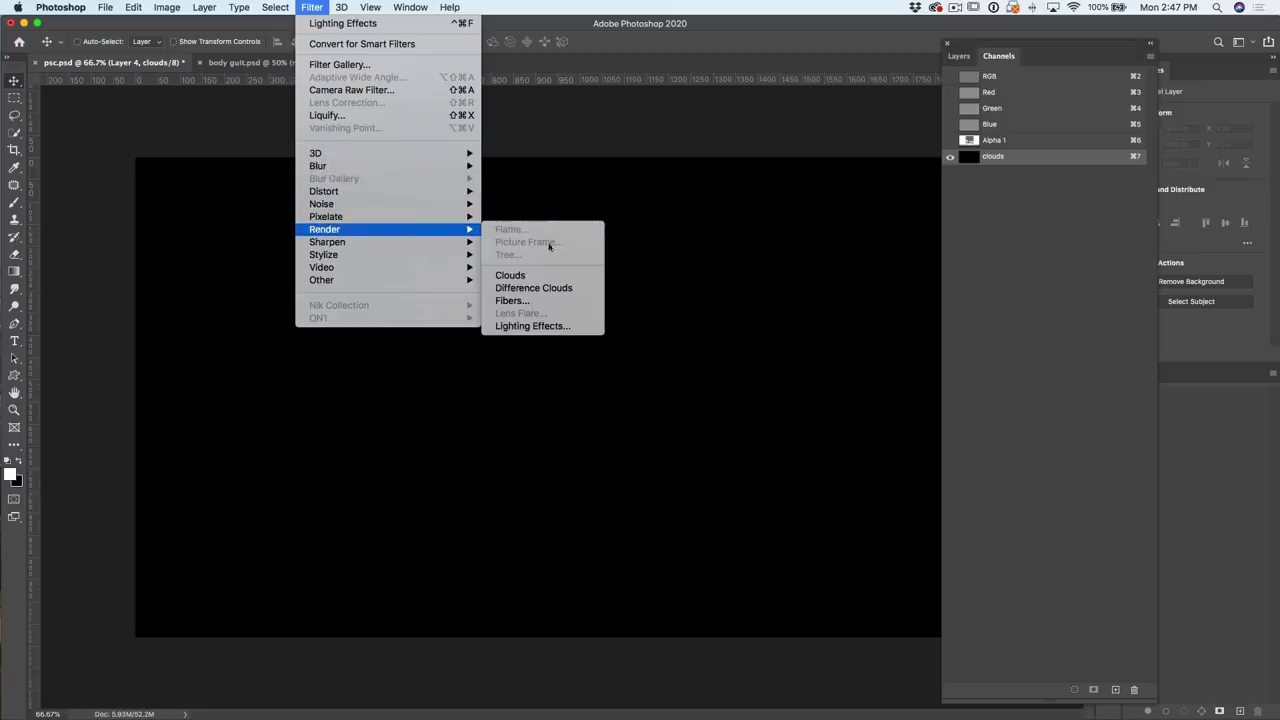
left_click(556, 287)
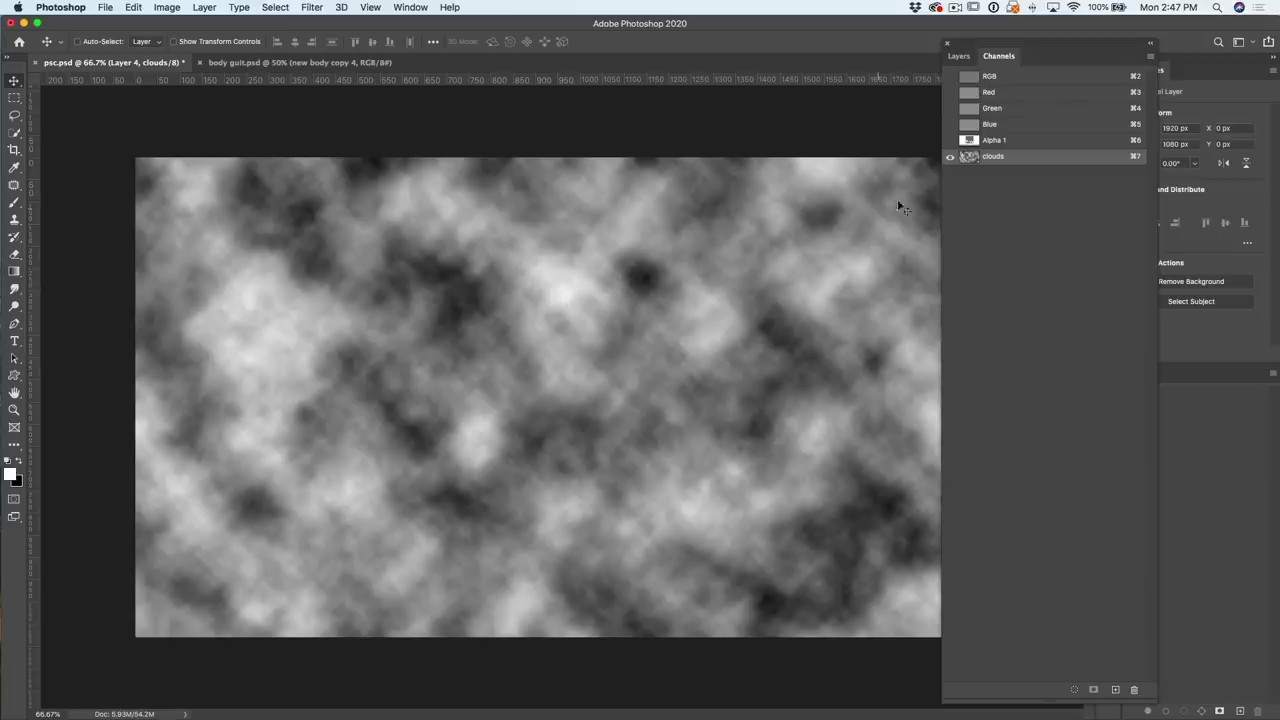
left_click(995, 80)
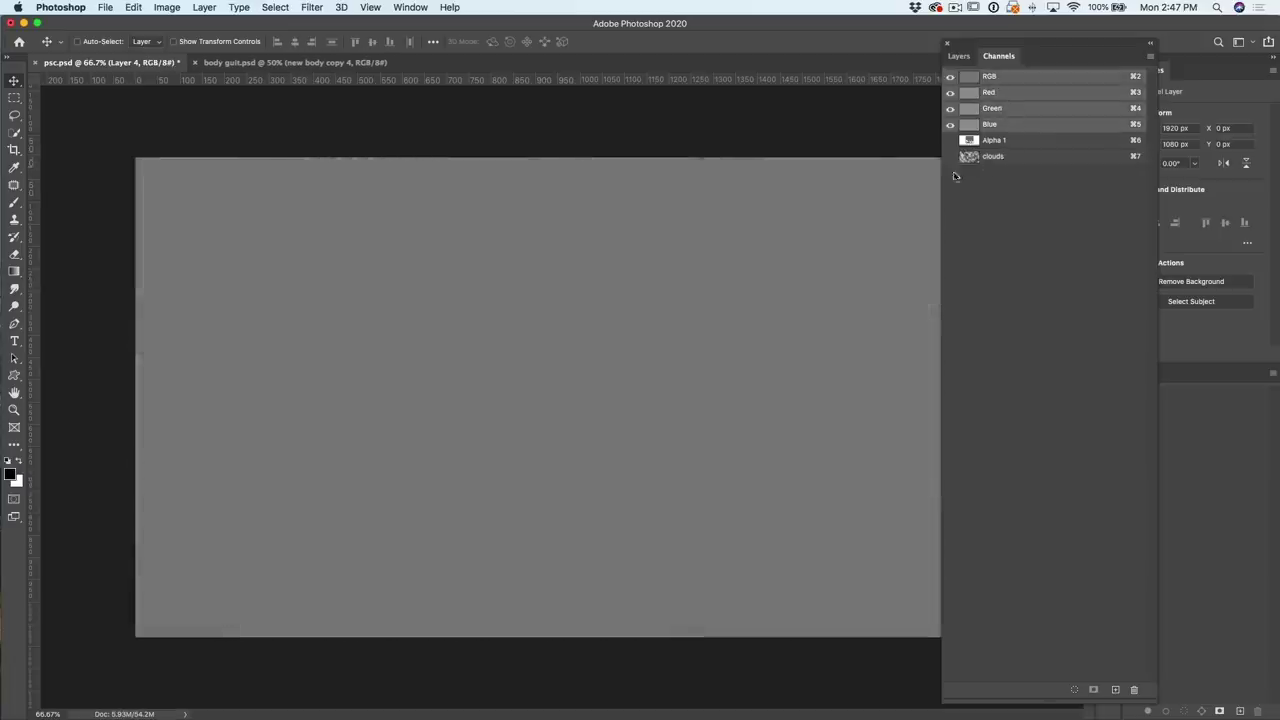
- Launch Lighting Effects on Layer 4 and drop down the Texture channel choices
left_click(958, 56)
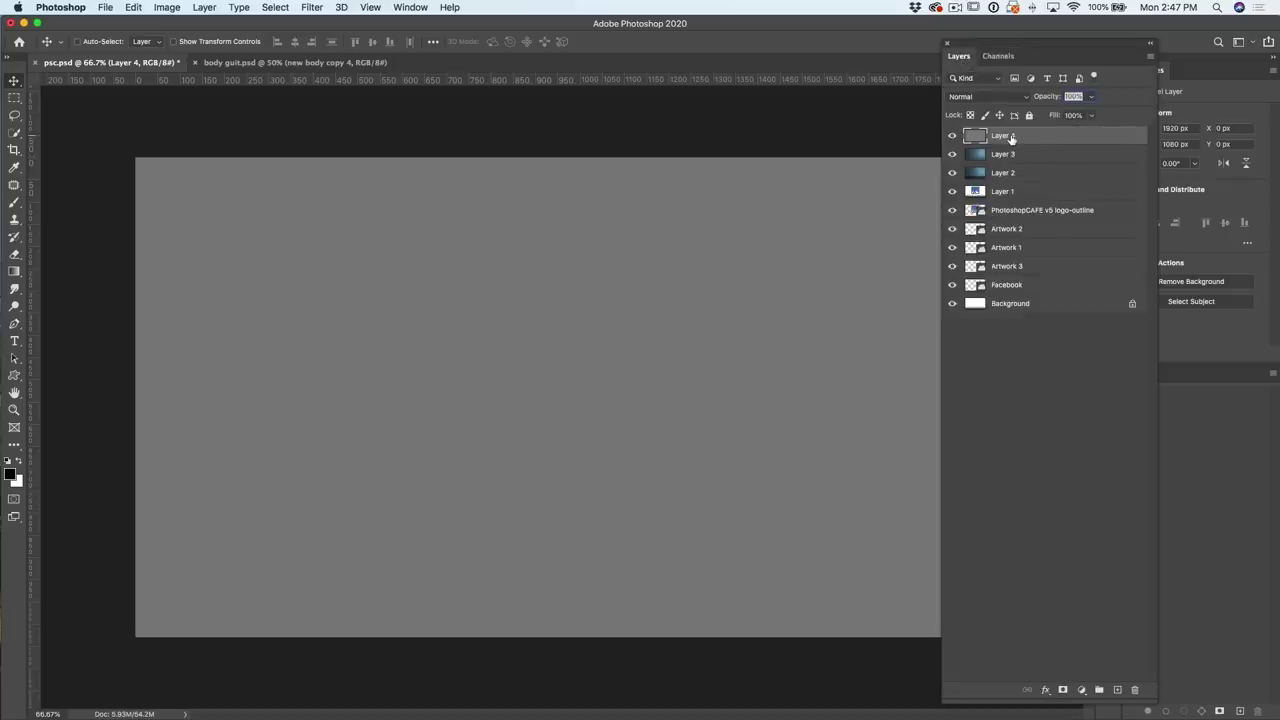
left_click(311, 7)
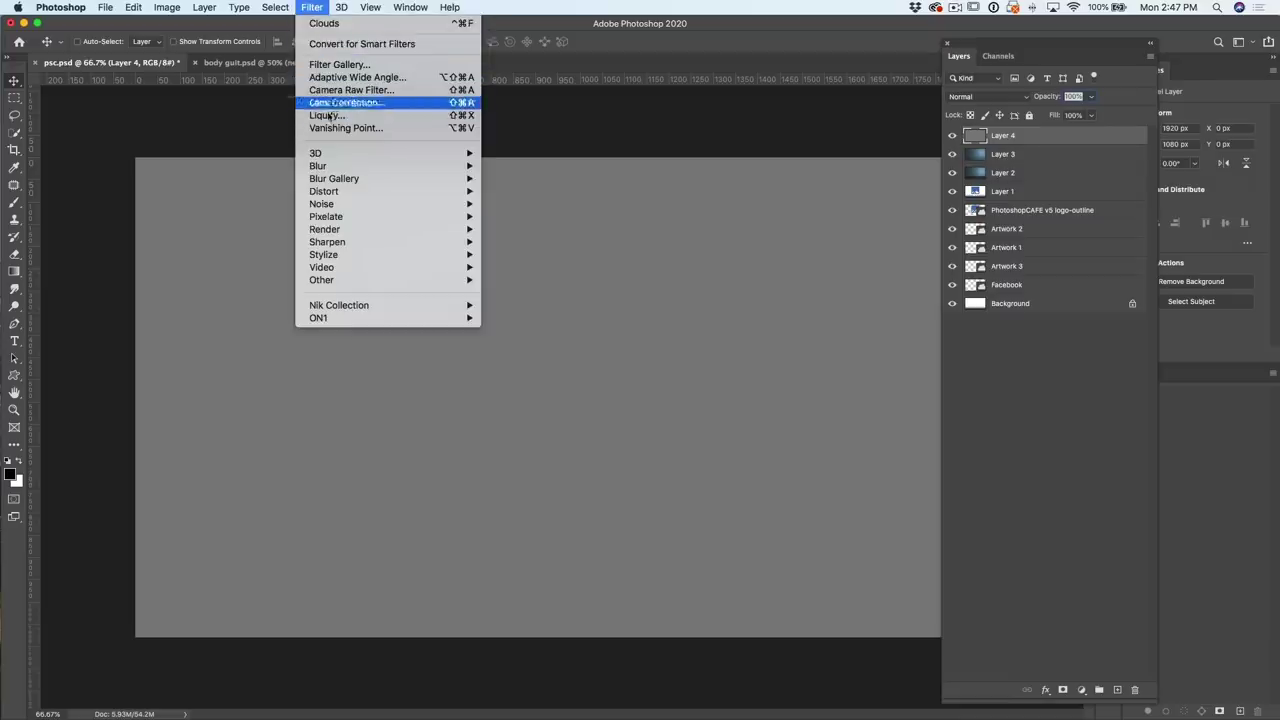
mouse_move(342, 234)
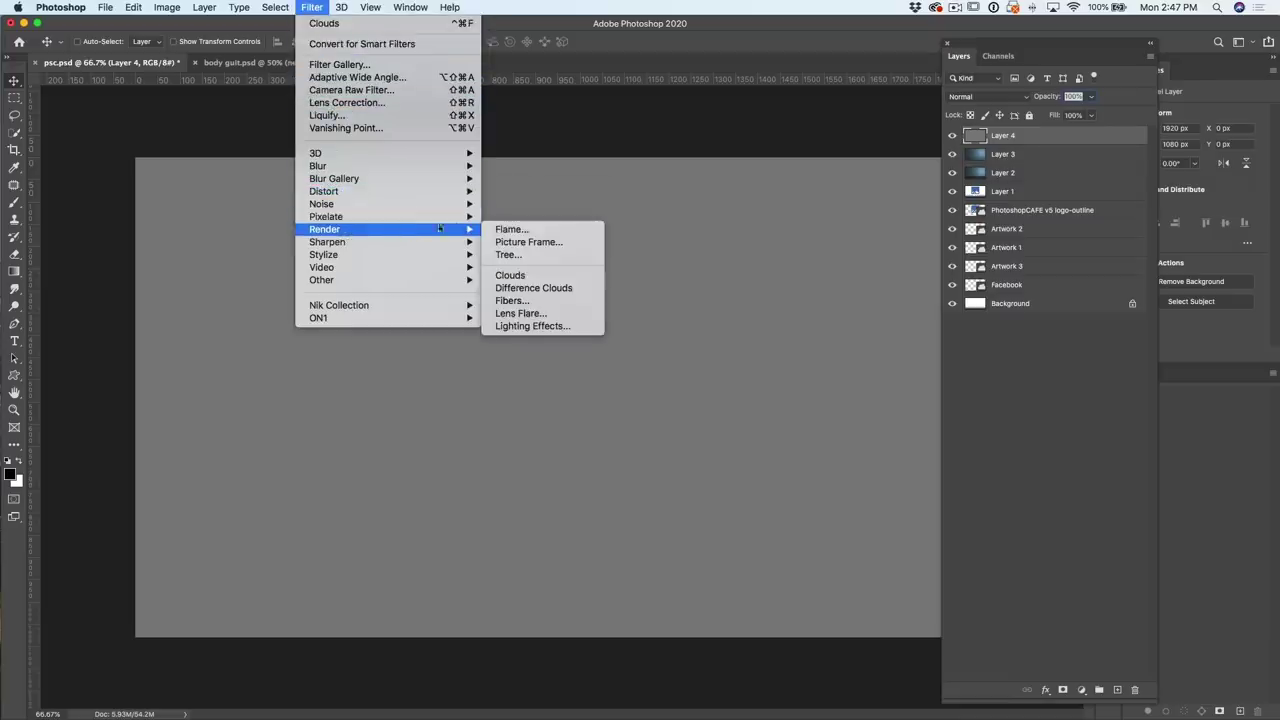
left_click(533, 326)
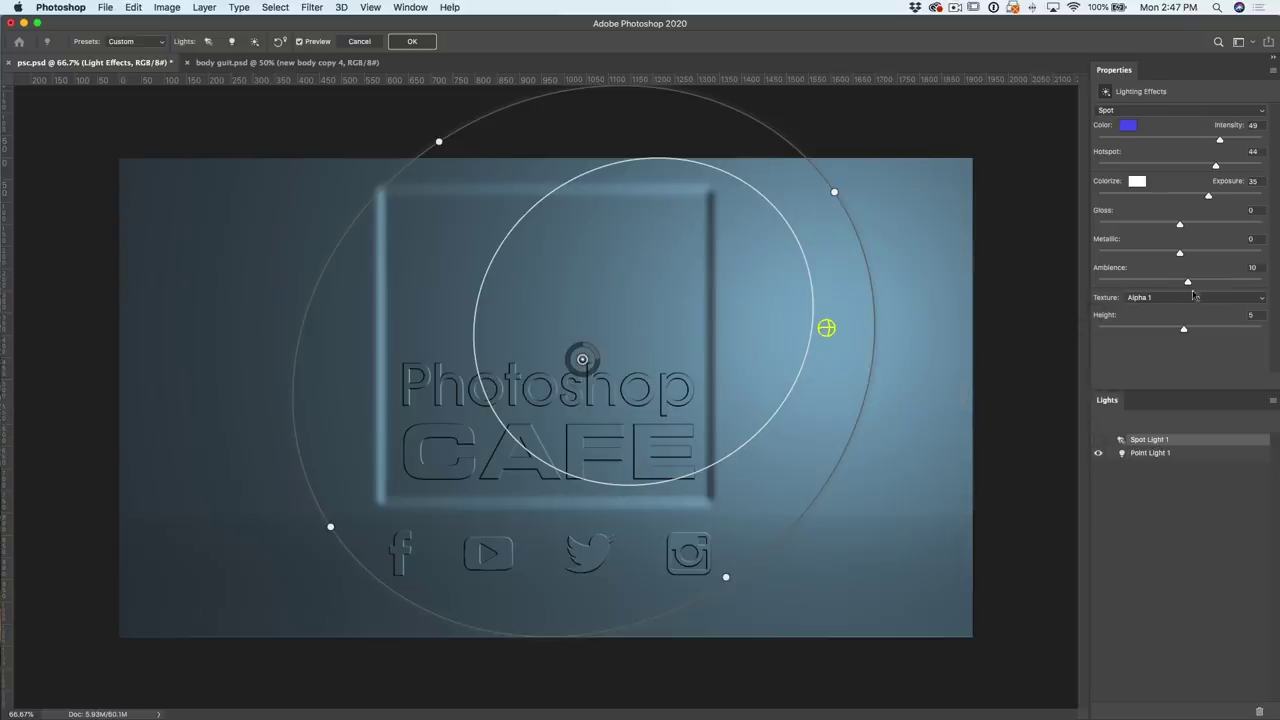
left_click(1155, 299)
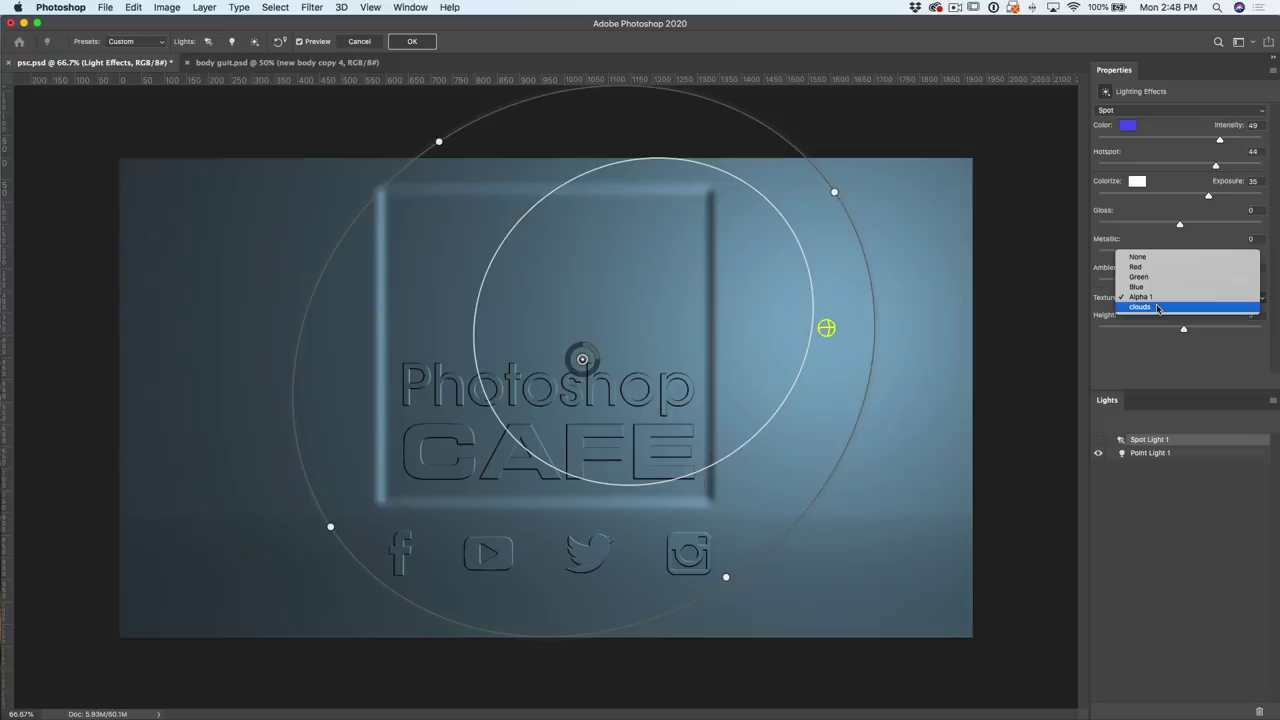
- Texture with clouds, centre the point light, colour it tan-orange, and lower the ambience
left_click(1158, 307)
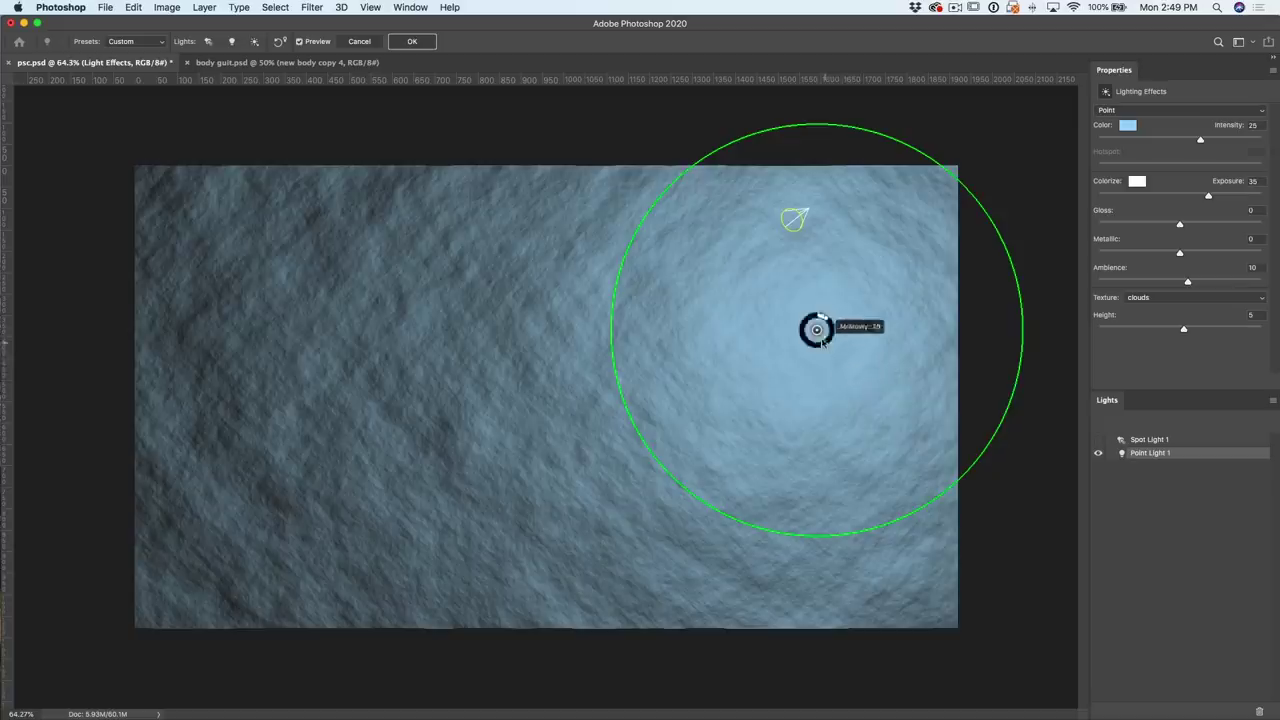
left_click_drag(831, 326, 571, 374)
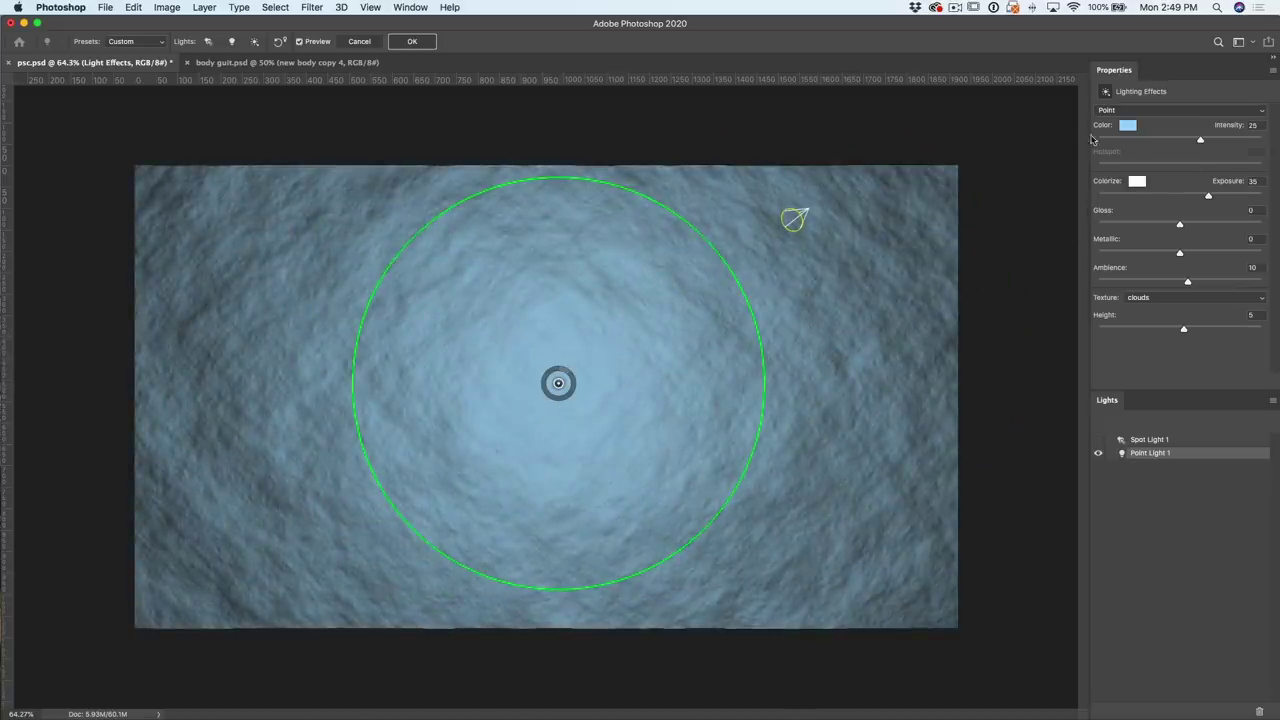
left_click(1127, 127)
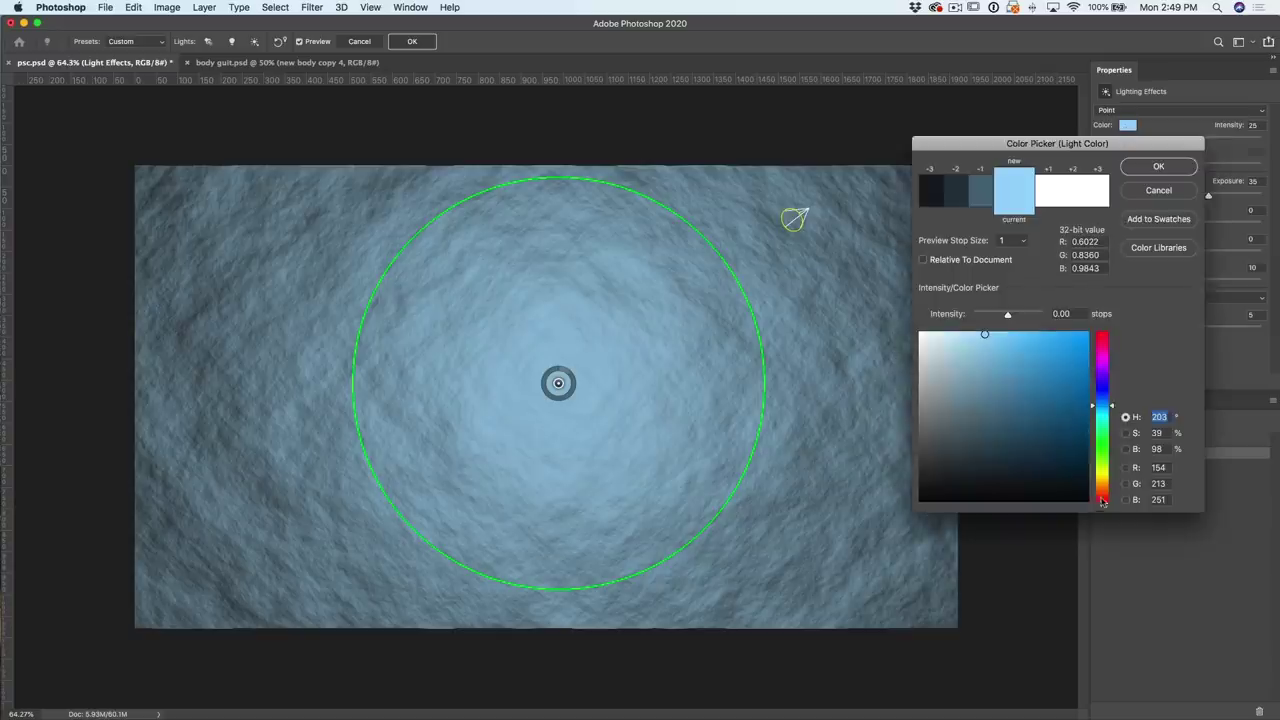
left_click_drag(1094, 408, 1094, 490)
left_click(1049, 381)
left_click_drag(1057, 376, 1014, 363)
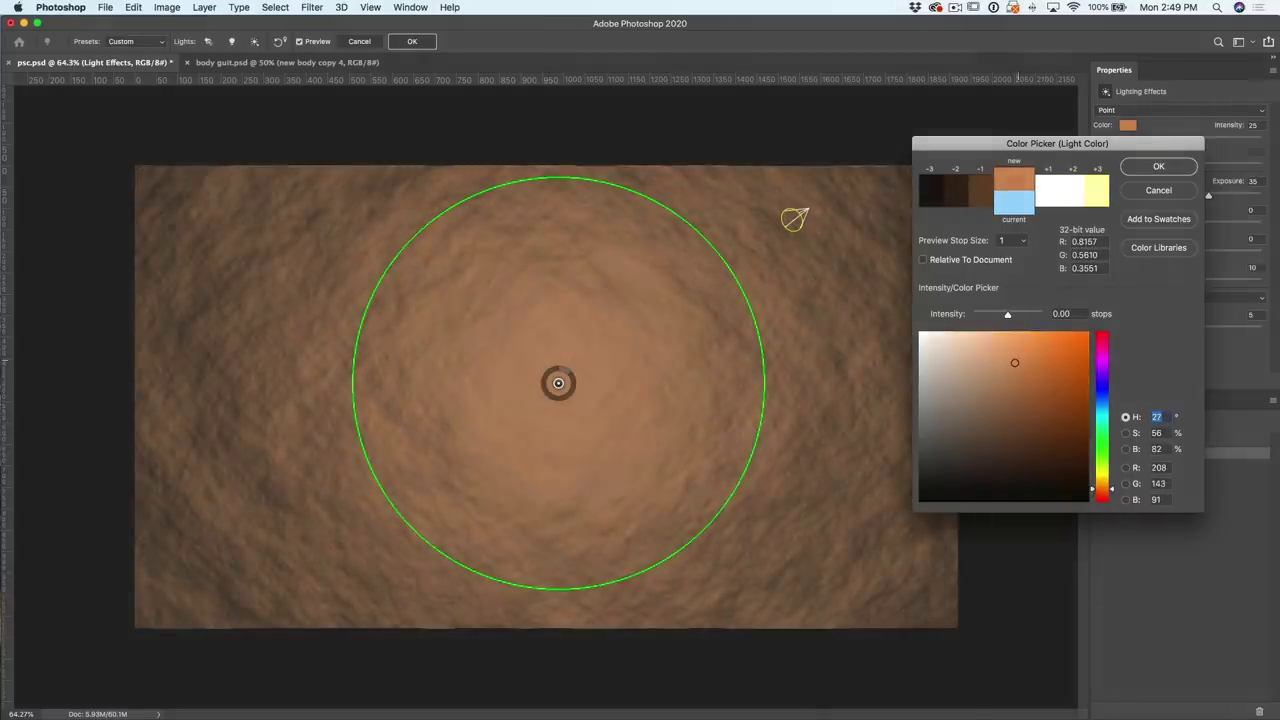
left_click_drag(1113, 490, 1121, 490)
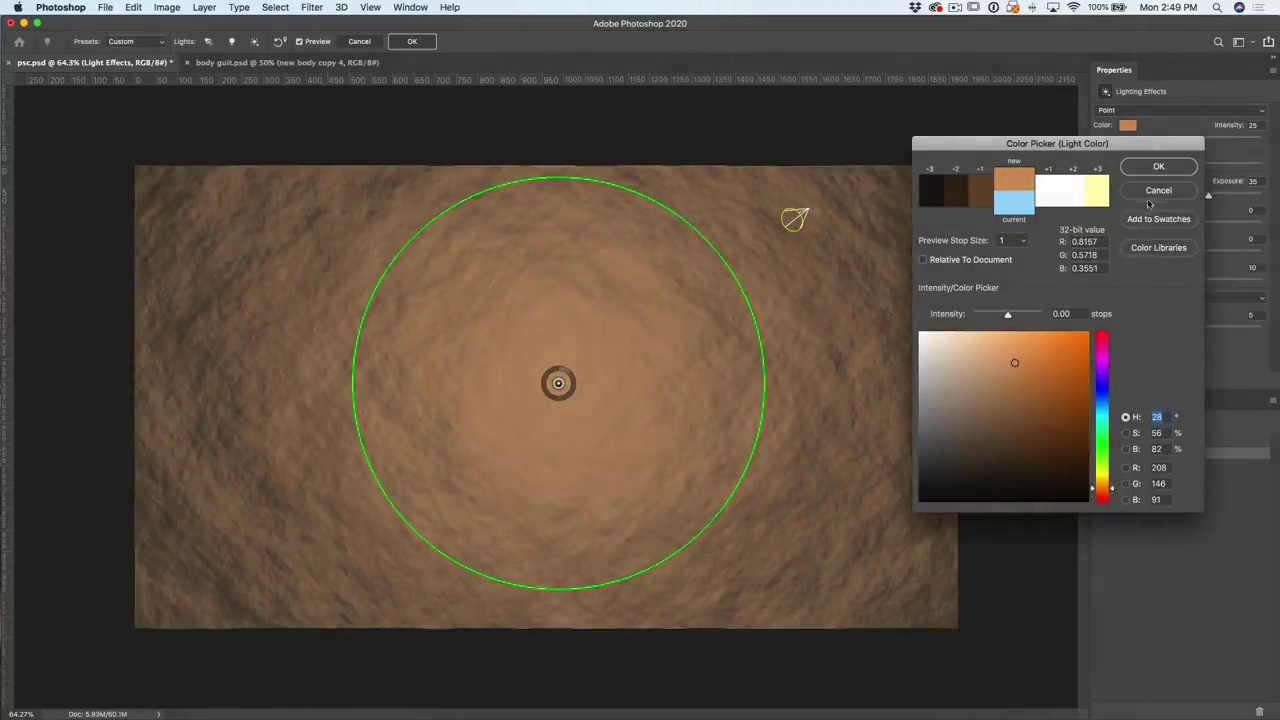
left_click(1158, 168)
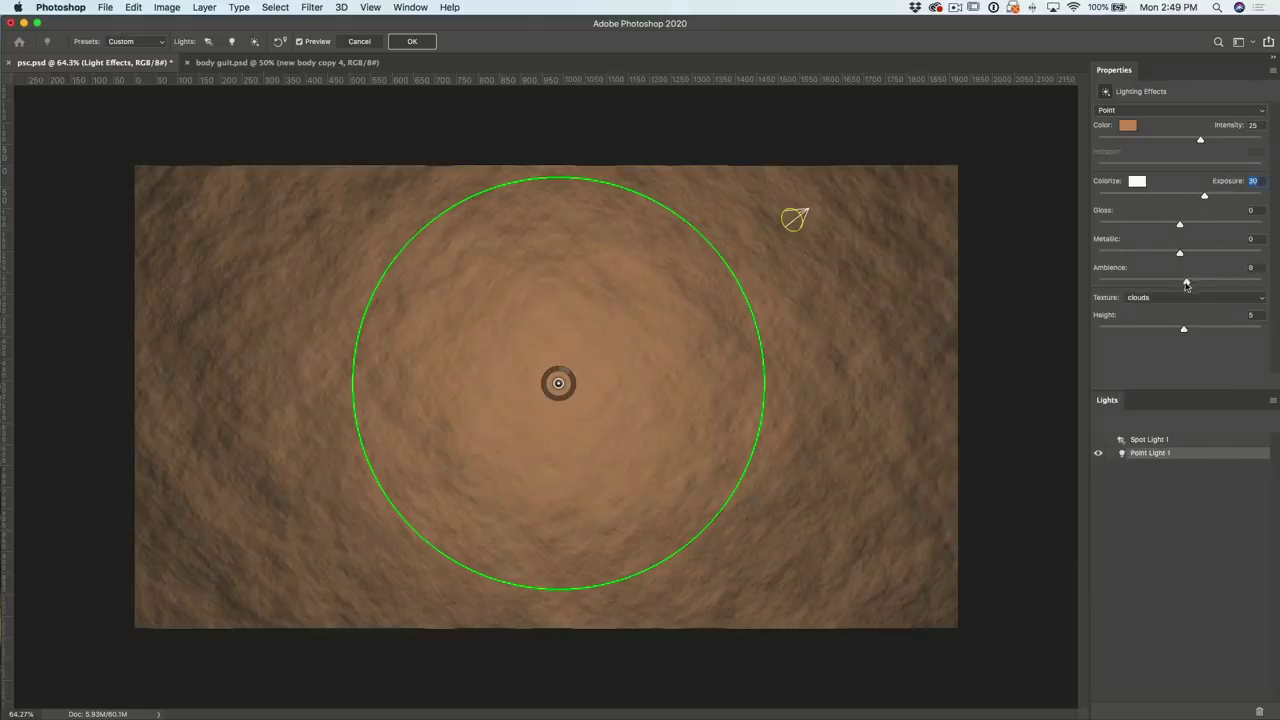
left_click_drag(1188, 282, 1176, 283)
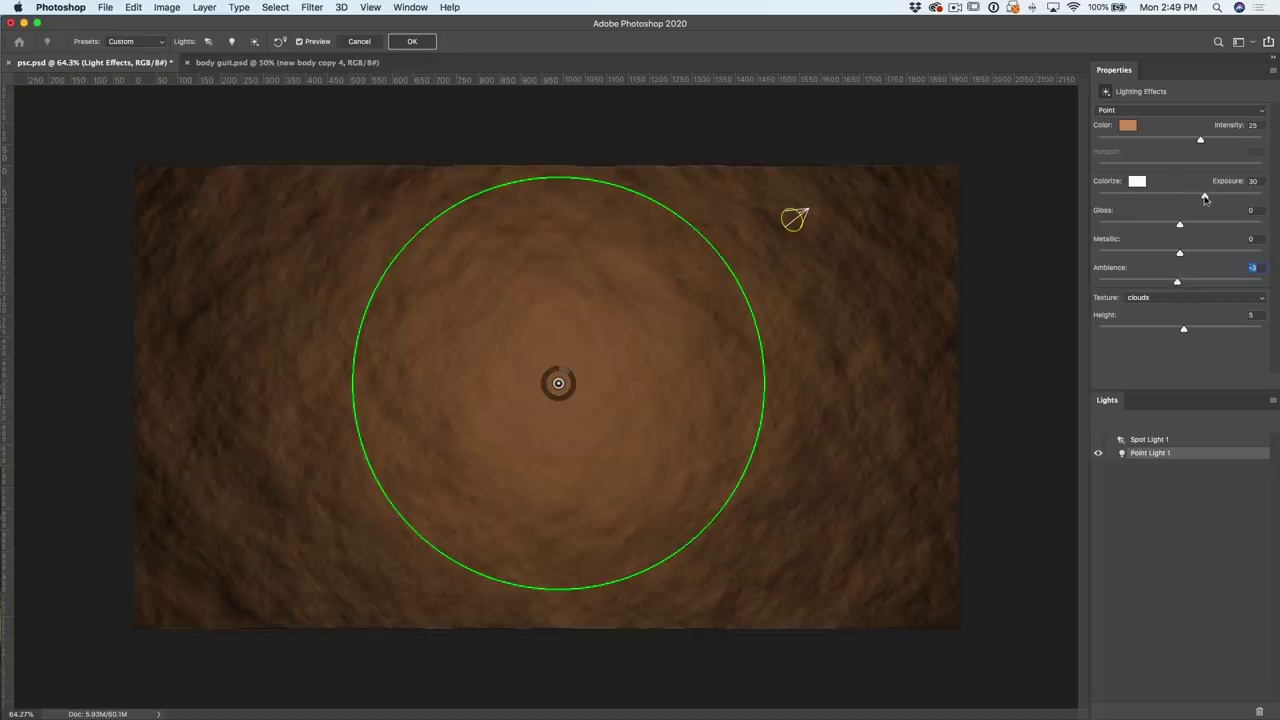
- Set Exposure 55, Gloss 100 and Metallic -100, then nudge the point light slightly
left_click_drag(1212, 198, 1226, 198)
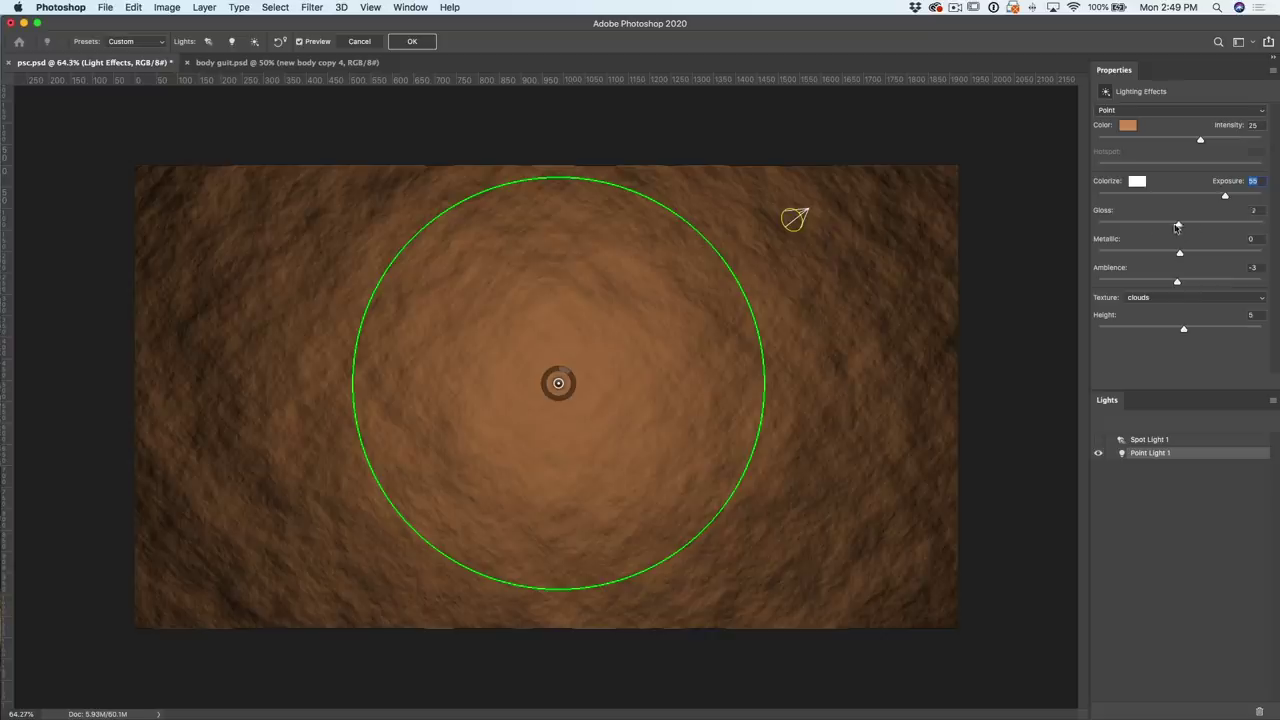
left_click_drag(1177, 225, 1231, 224)
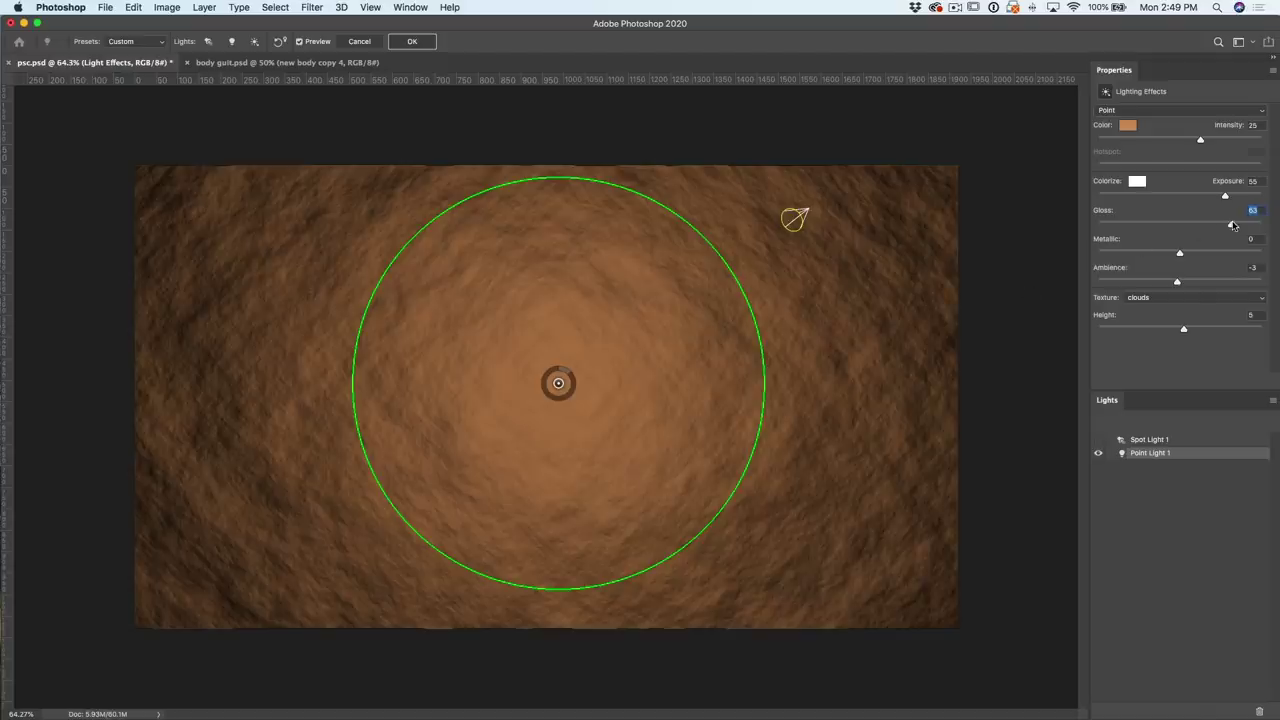
left_click_drag(1233, 225, 1256, 224)
mouse_move(1257, 225)
left_mouse_down()
mouse_move(1077, 234)
mouse_move(1277, 220)
left_mouse_up()
left_click_drag(1181, 258, 1071, 265)
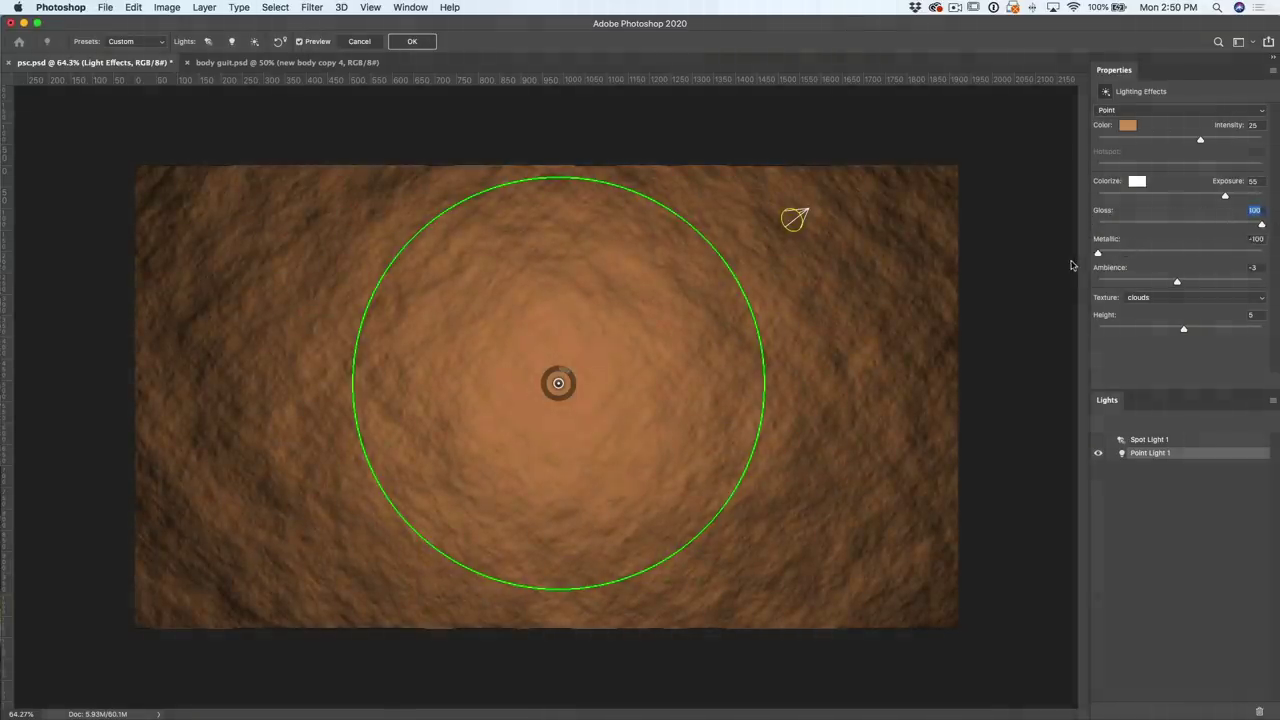
left_click_drag(1181, 258, 1072, 281)
key("Tab")
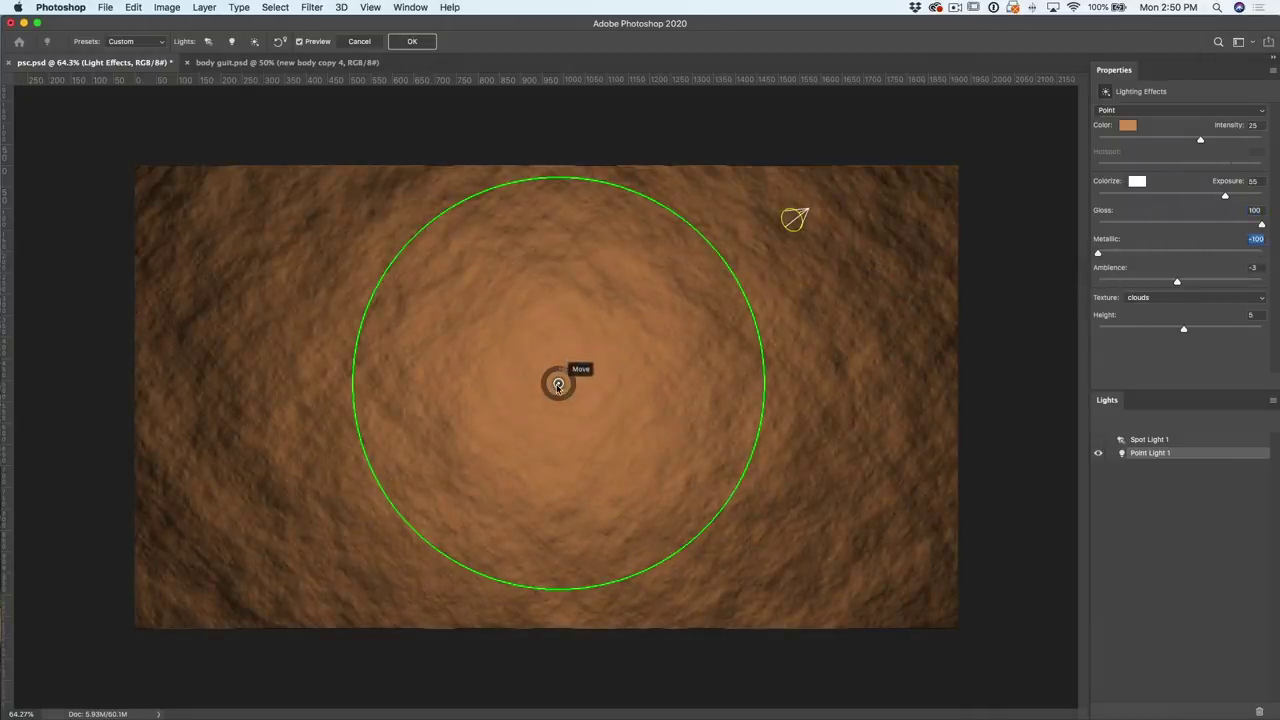
mouse_move(558, 382)
left_mouse_down()
mouse_move(637, 378)
mouse_move(557, 366)
left_mouse_up()
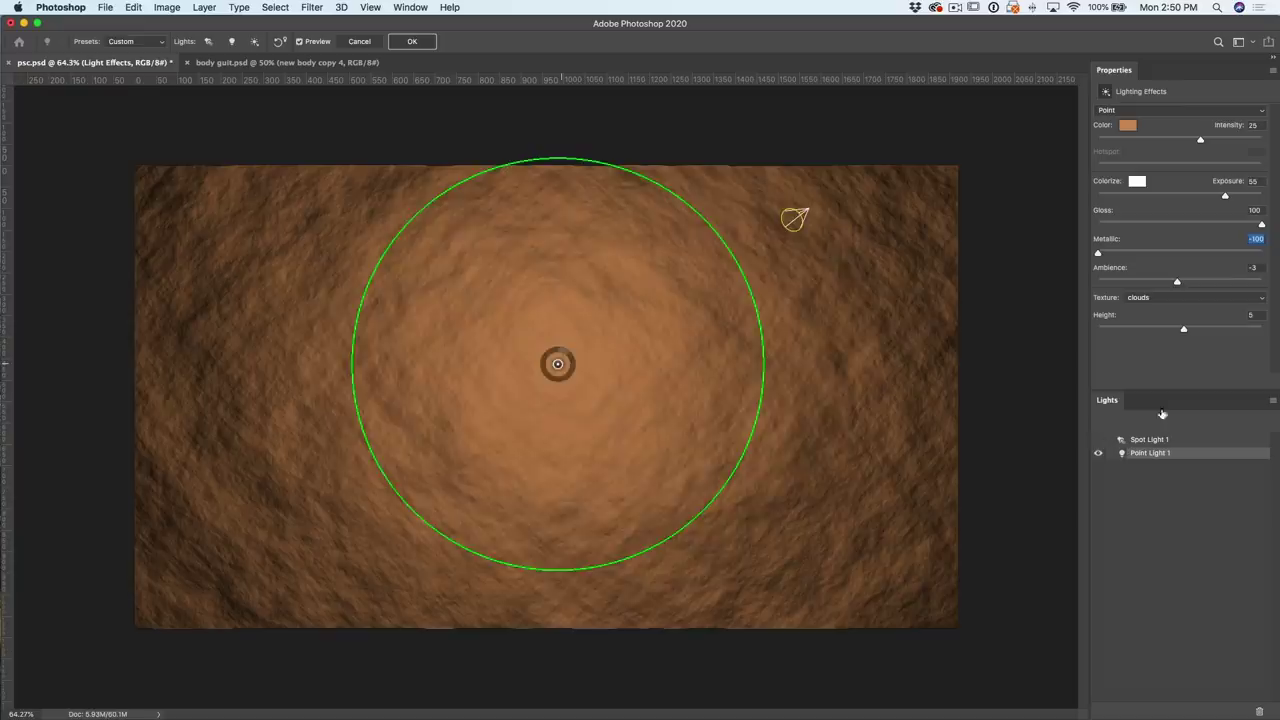
- Enable Spot Light 1, stretch its beam in from the upper right, and set Intensity 67
left_click(1098, 453)
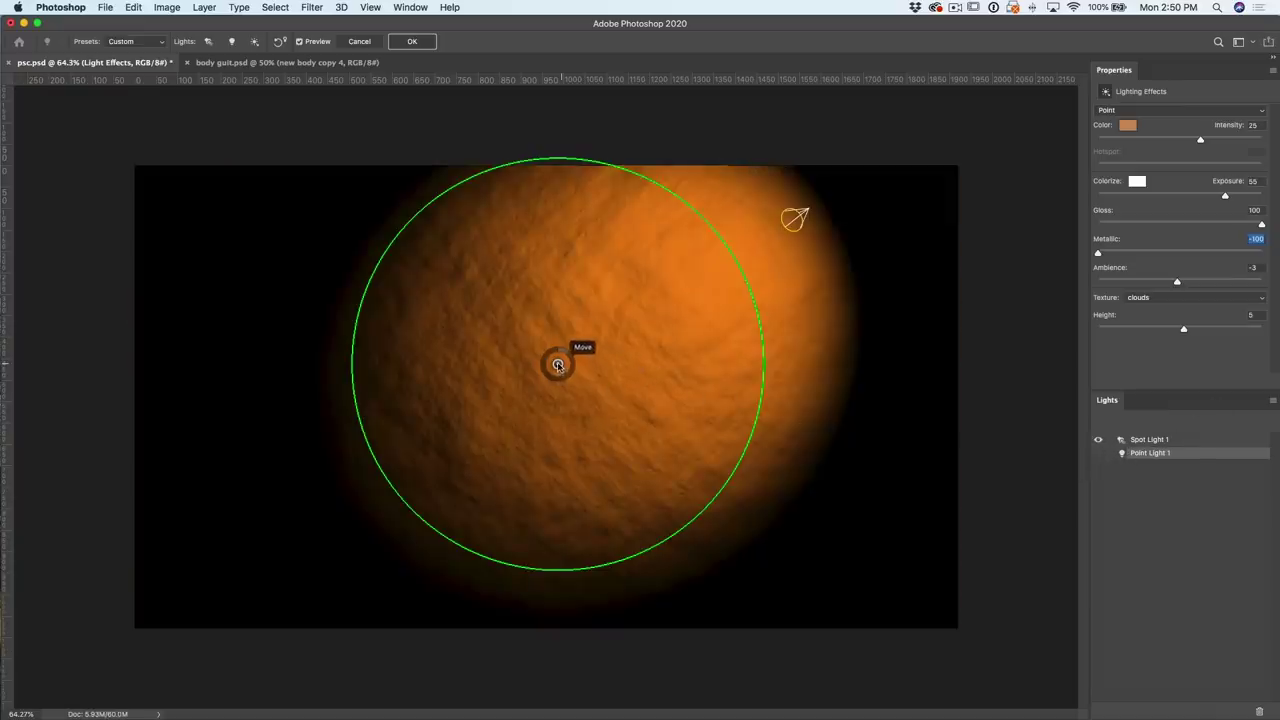
left_click_drag(558, 365, 479, 418)
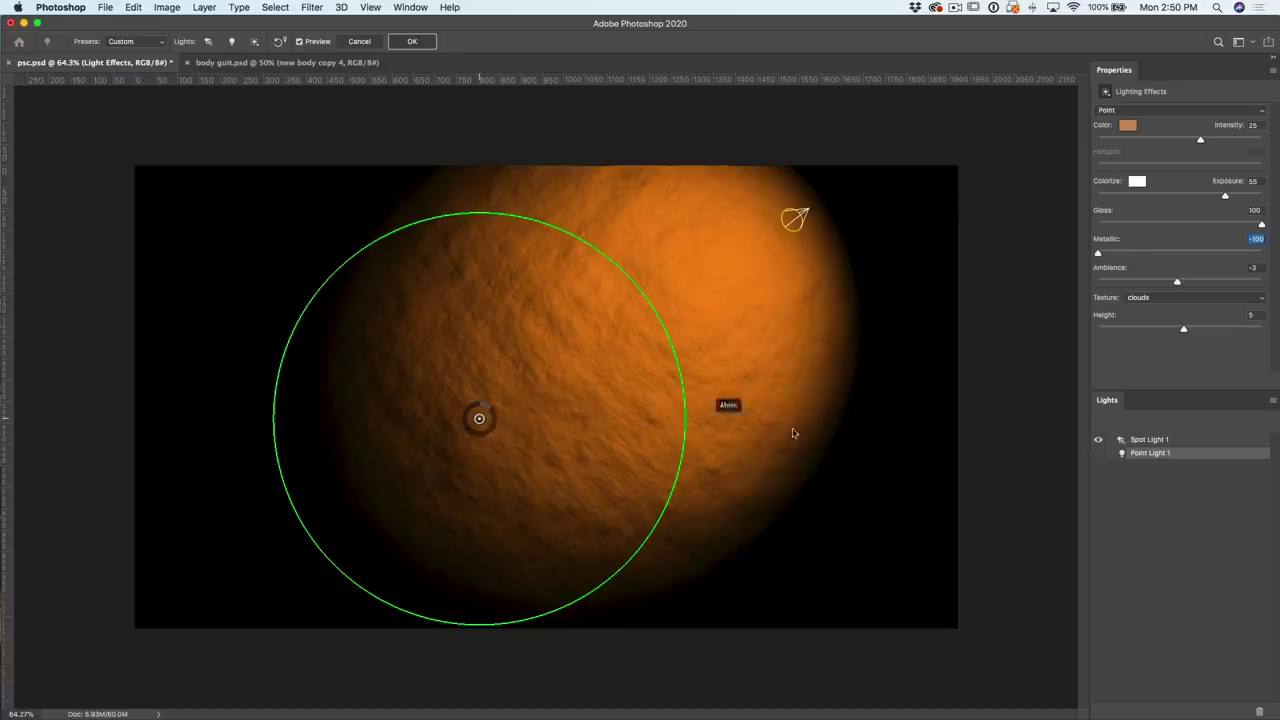
left_click(1136, 441)
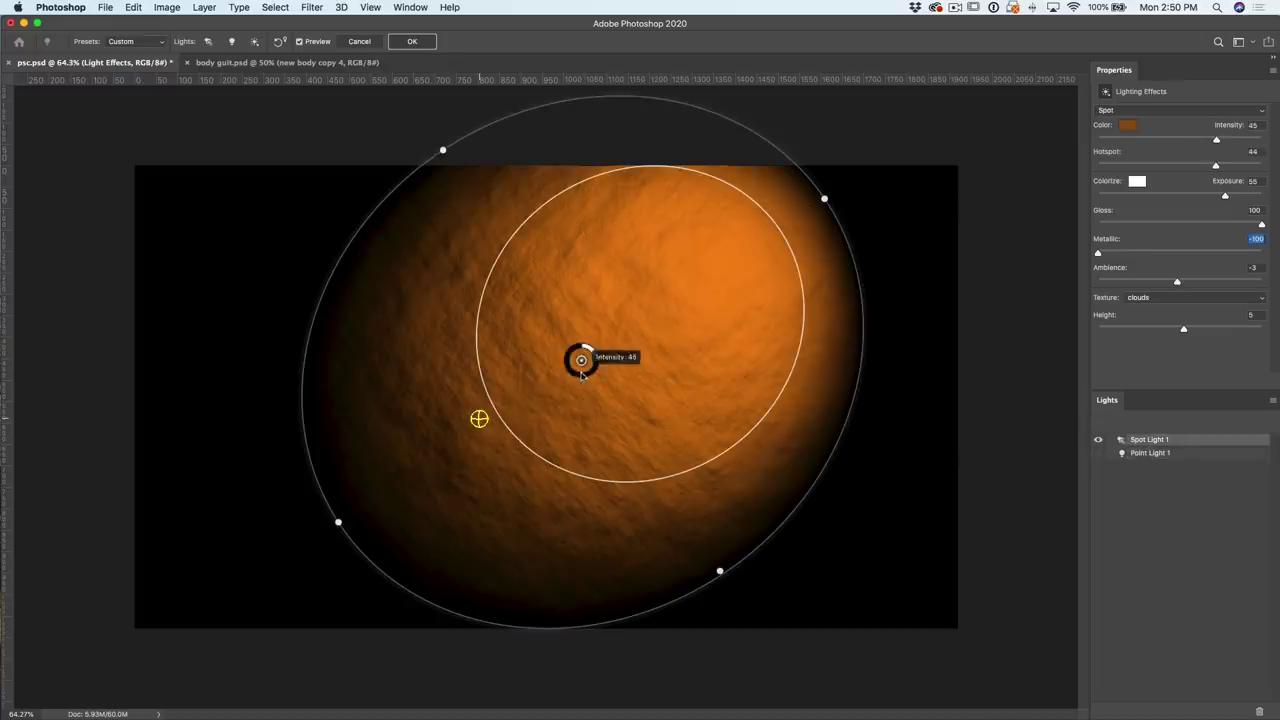
left_click_drag(582, 361, 657, 353)
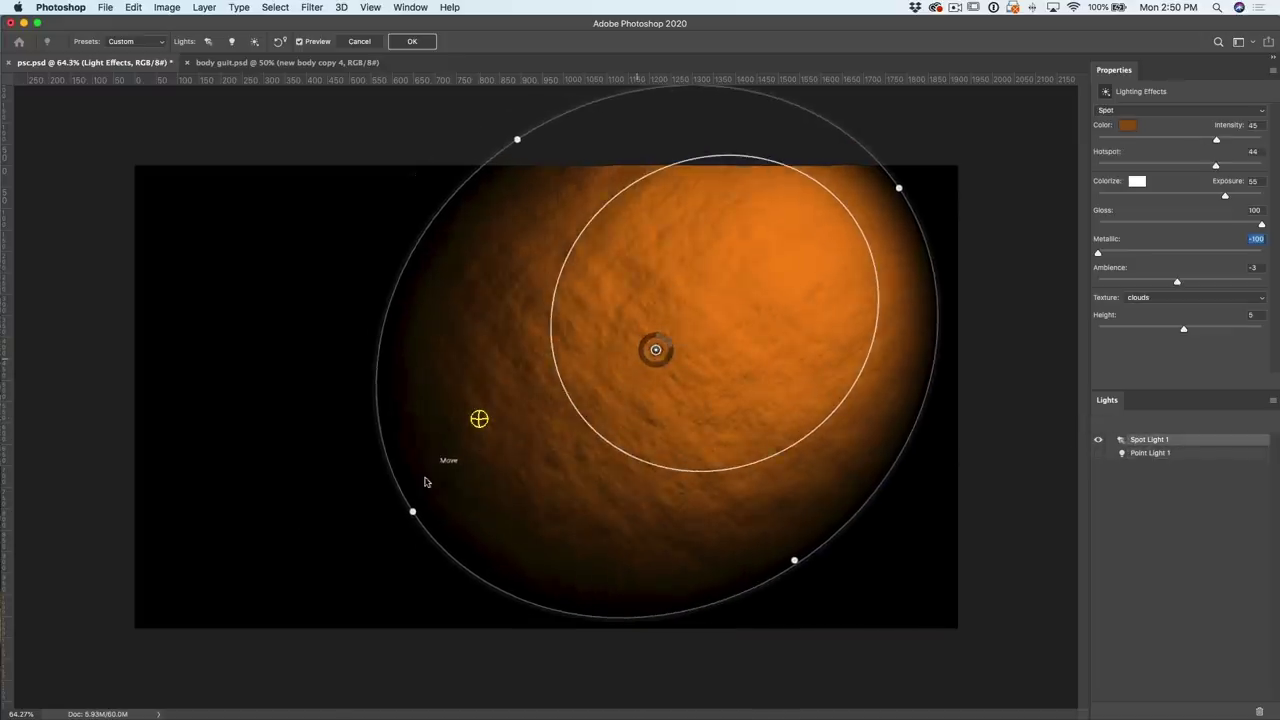
left_click_drag(414, 513, 248, 536)
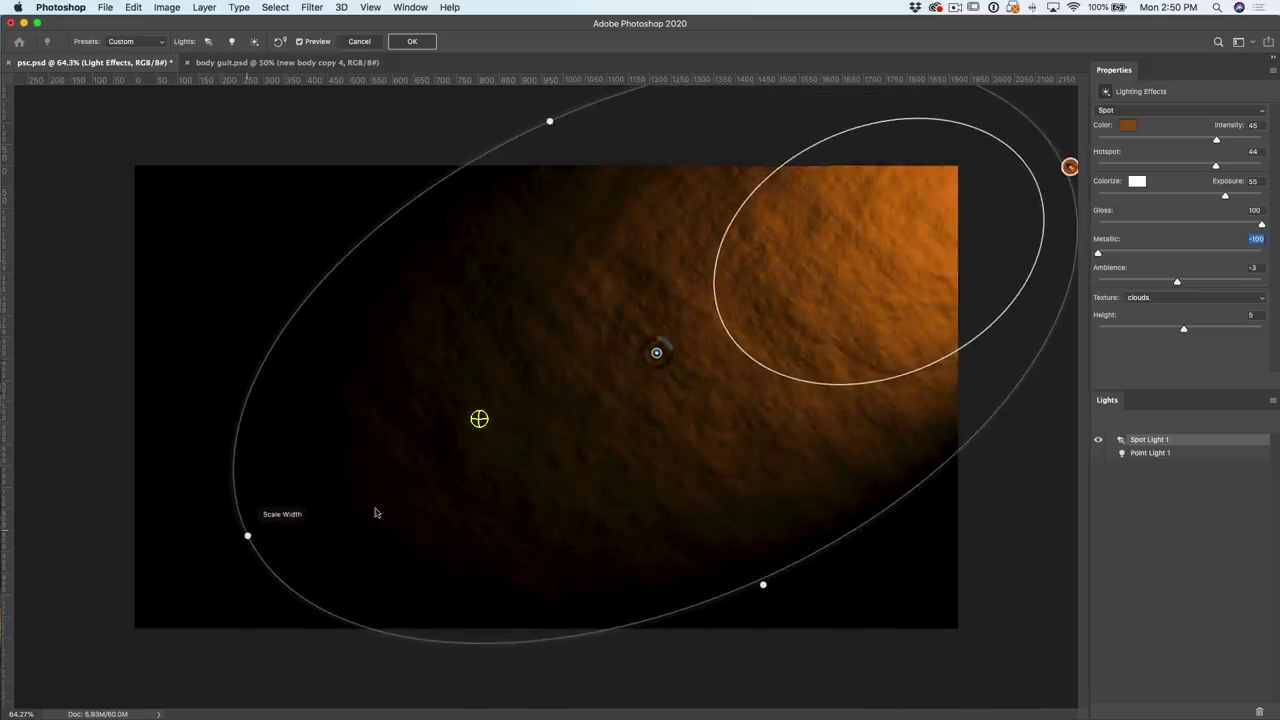
left_click_drag(657, 358, 536, 376)
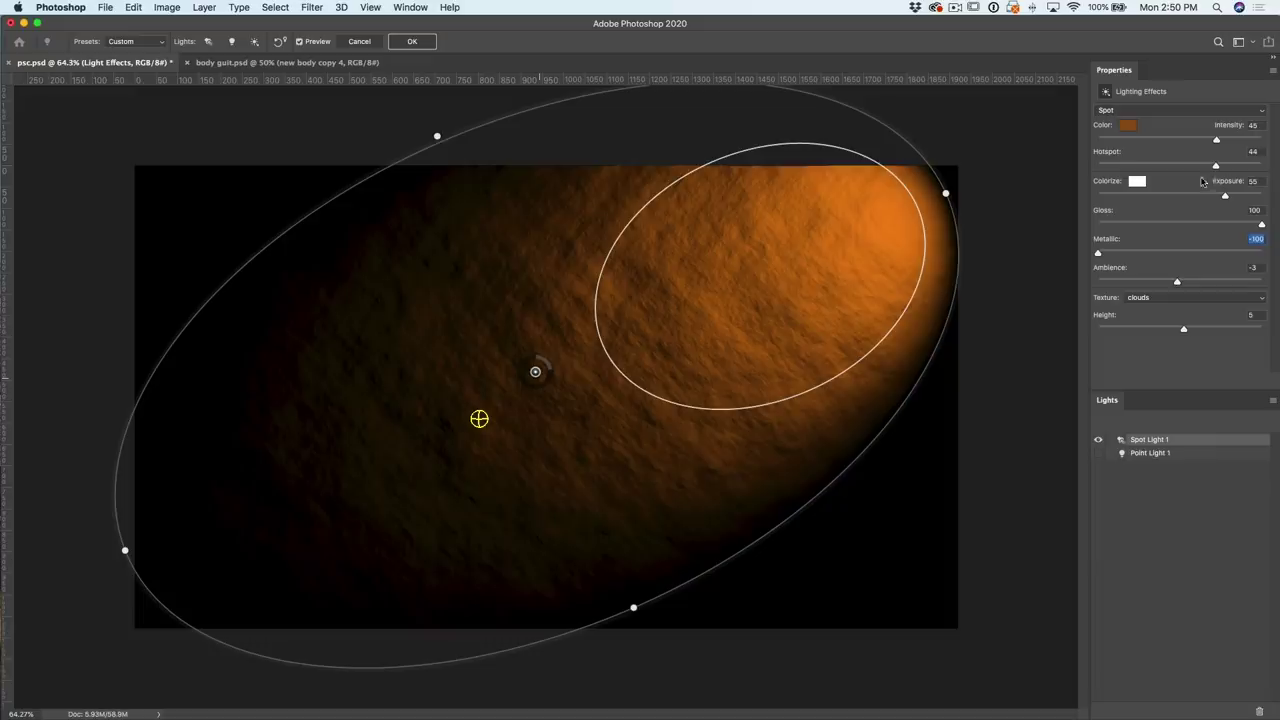
left_click(1226, 142)
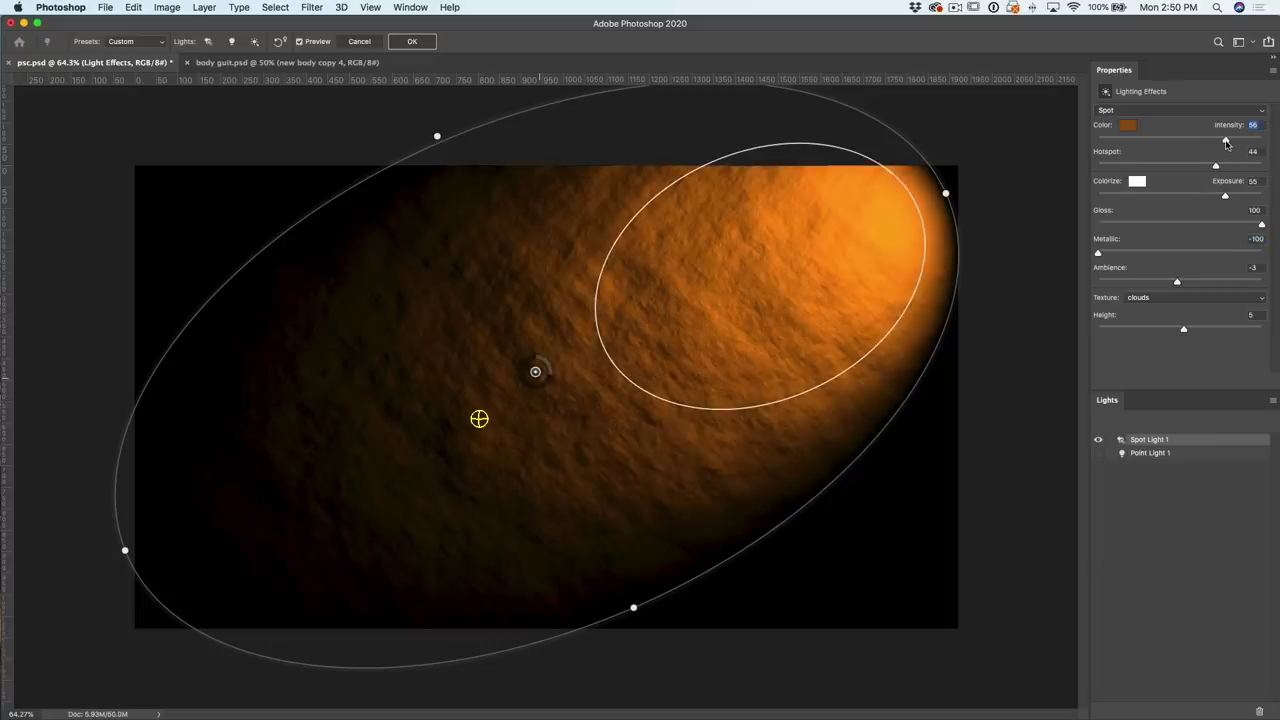
left_click_drag(1226, 142, 1236, 140)
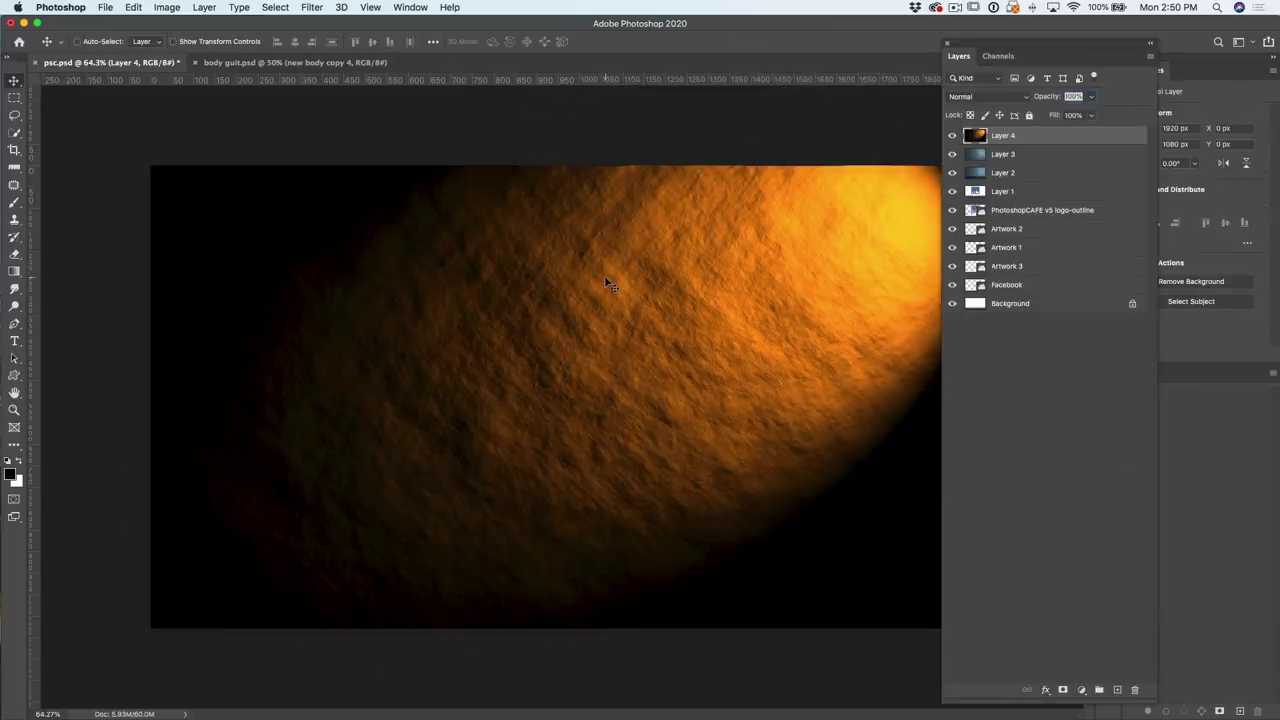
- Zoom in and back out to inspect the orange-lit cloud rock texture on Layer 4
scroll(605, 280, "up", 2)
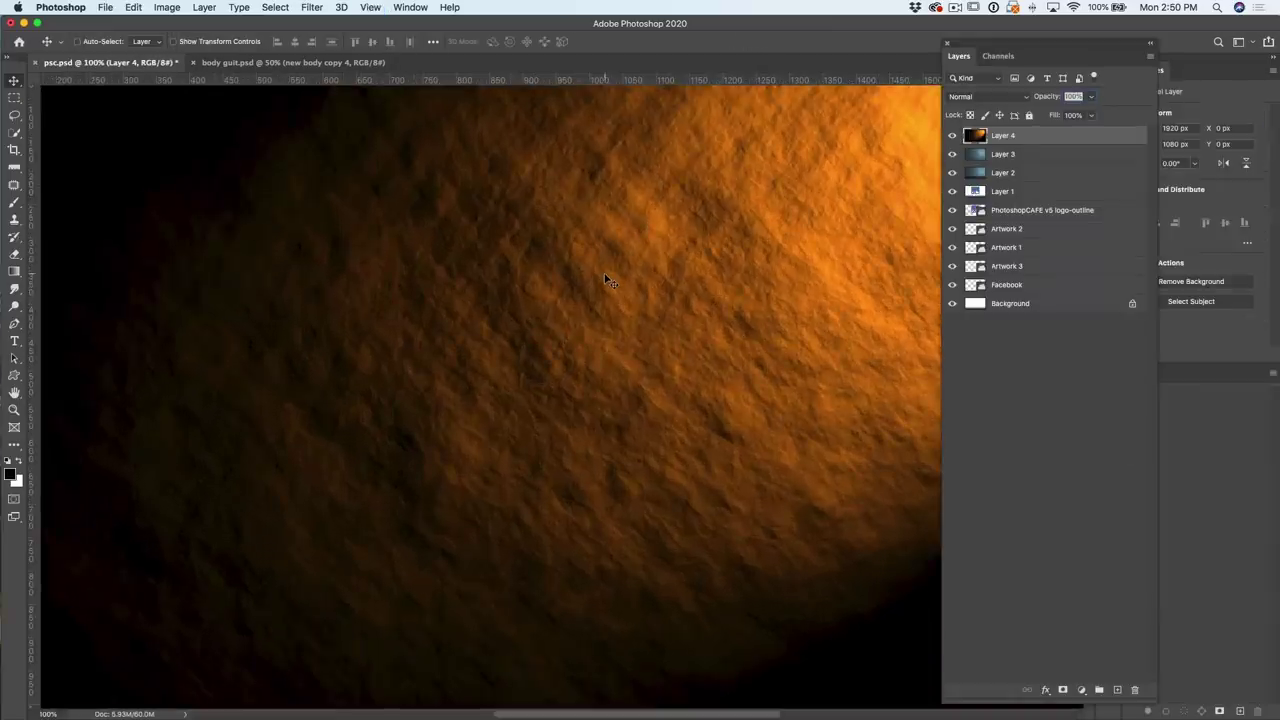
scroll(658, 258, "down", 3)
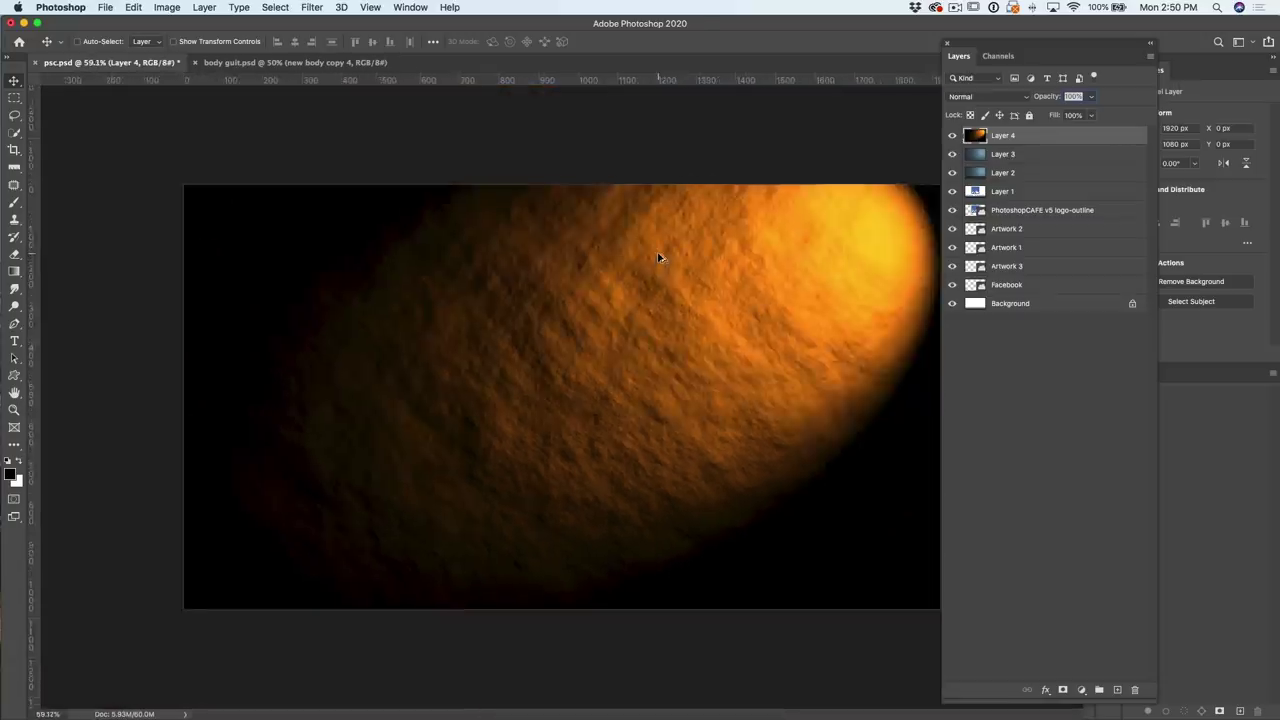